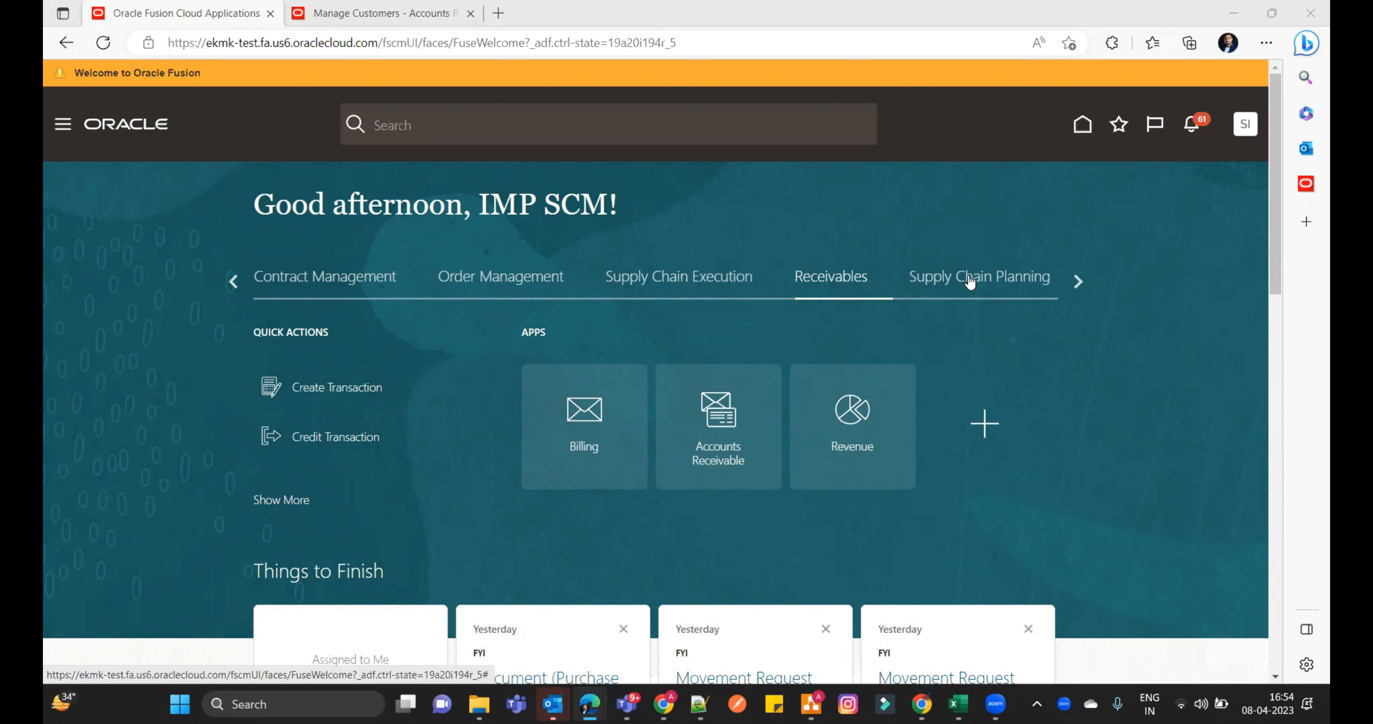
# - Open the Order Management work area and bring up its tasks for finding an existing sales order
pyautogui.click(500, 276)
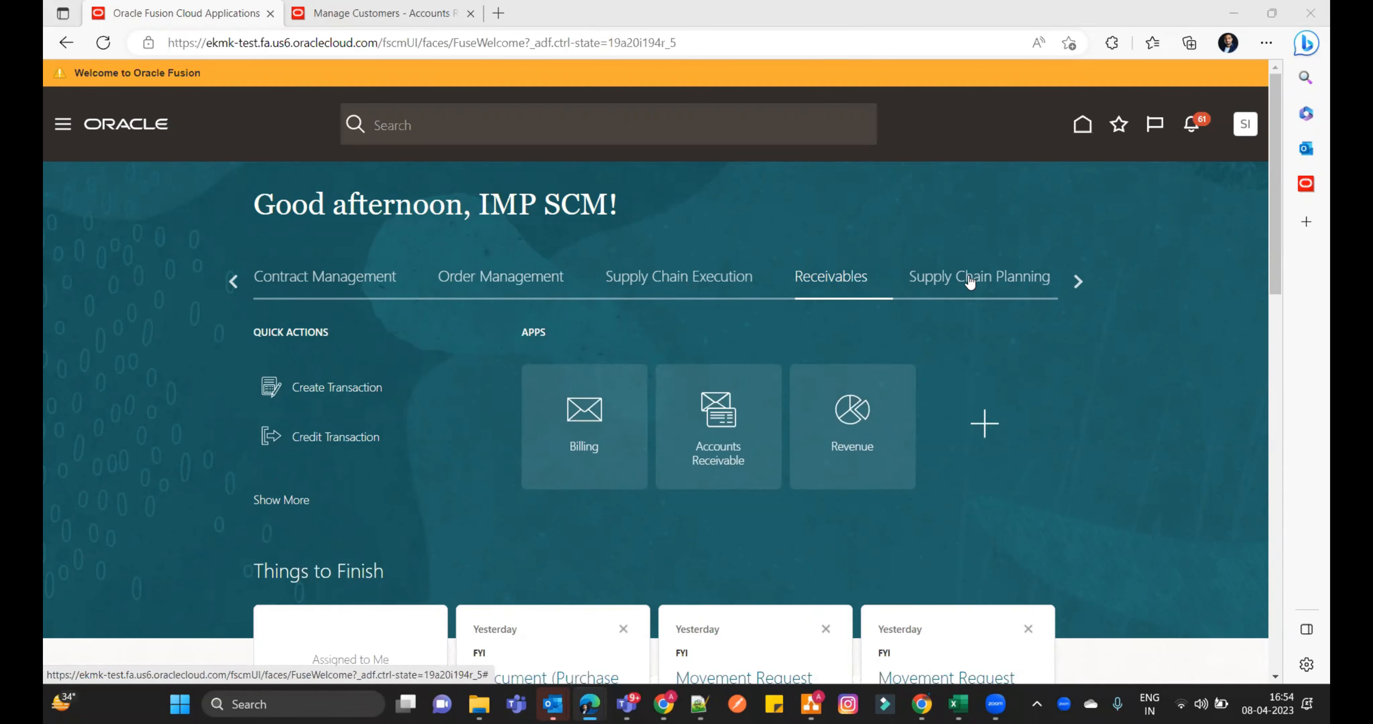
pyautogui.click(462, 287)
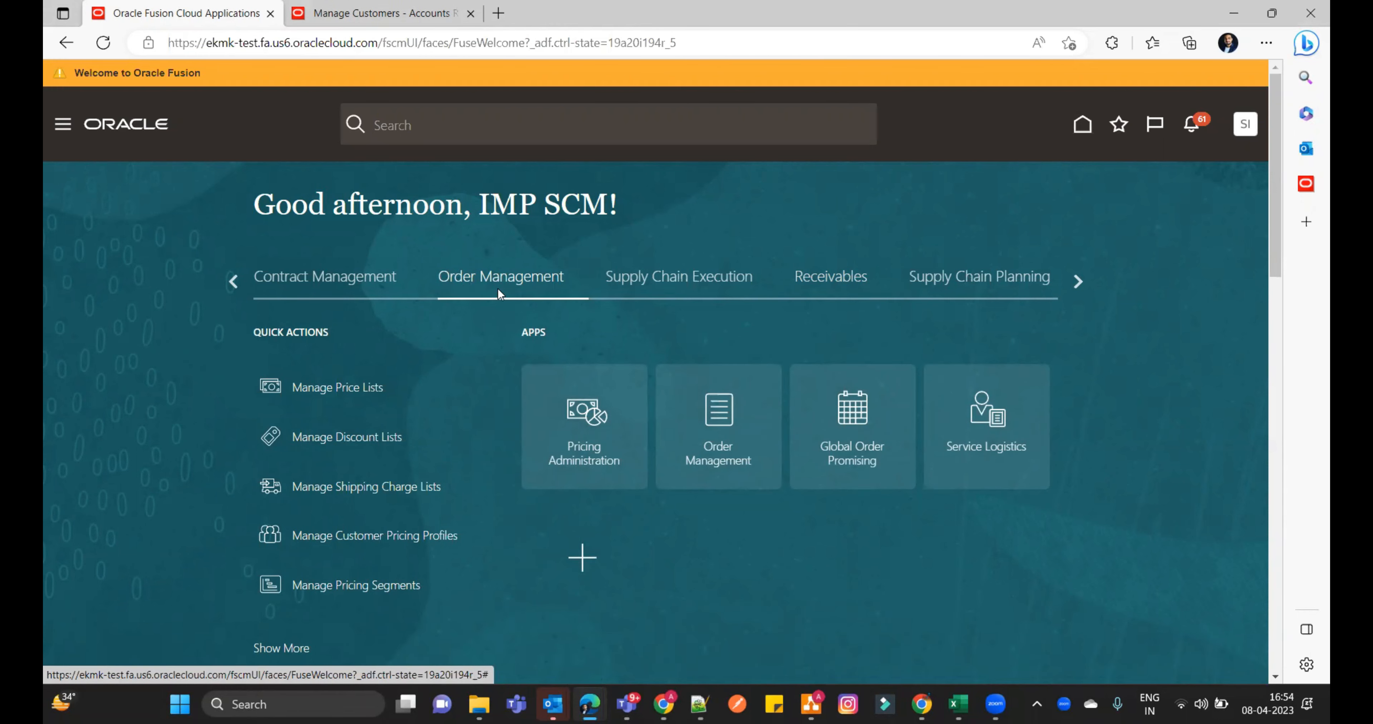
pyautogui.click(739, 385)
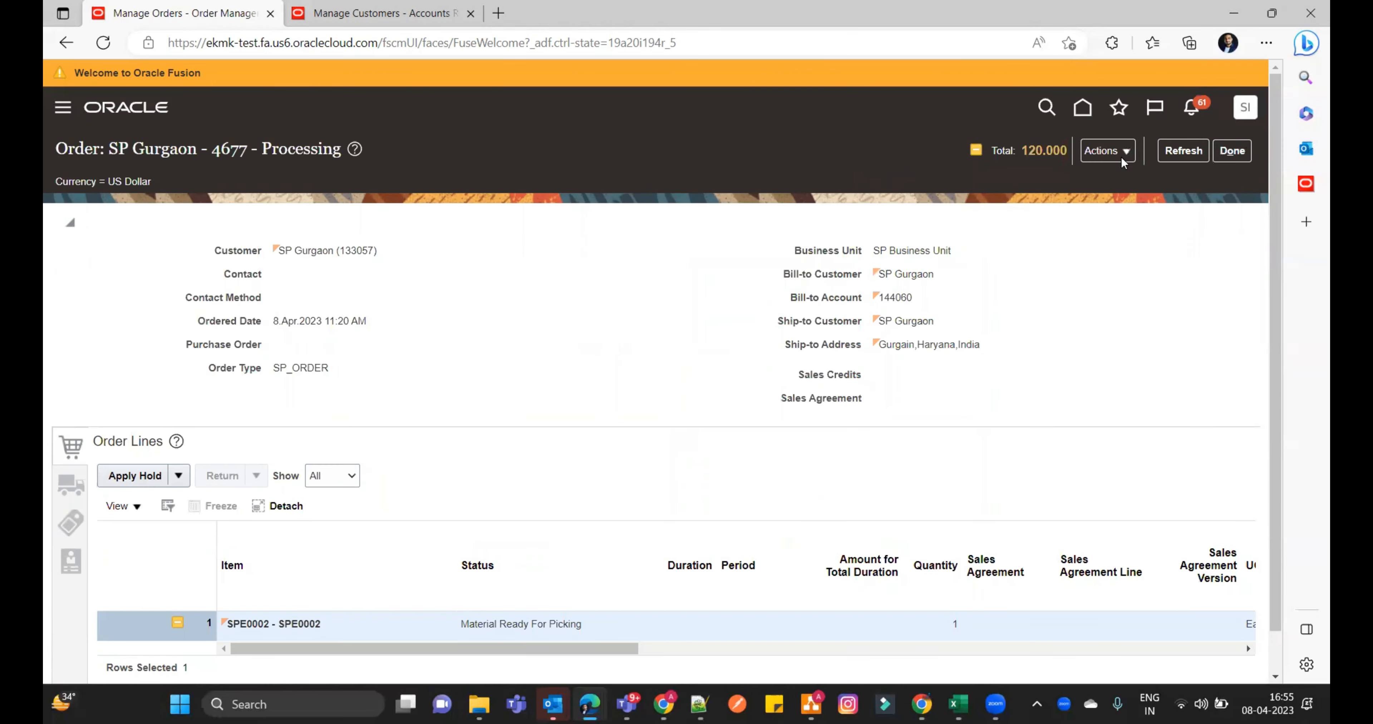
pyautogui.click(1121, 154)
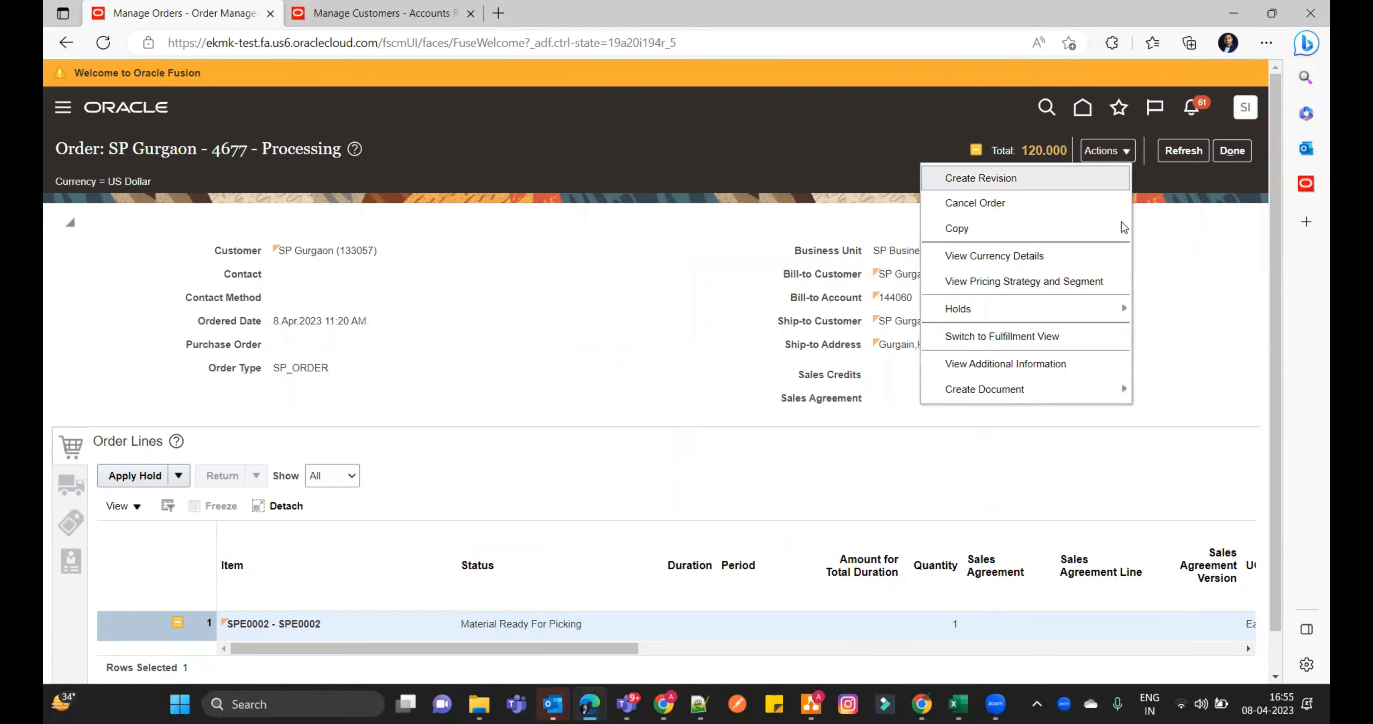
# - Copy the existing SP Gurgaon sales order without additional copy options and submit the resulting draft order
pyautogui.click(1071, 234)
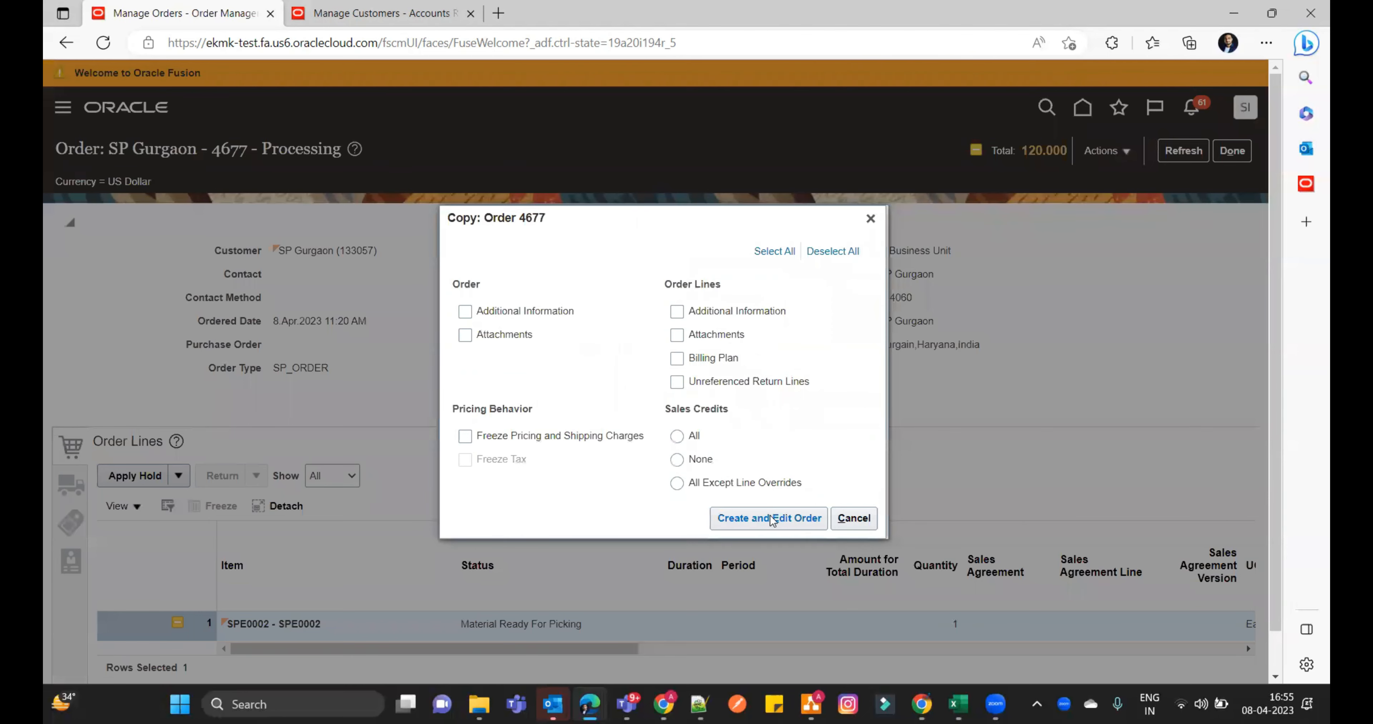
pyautogui.click(771, 519)
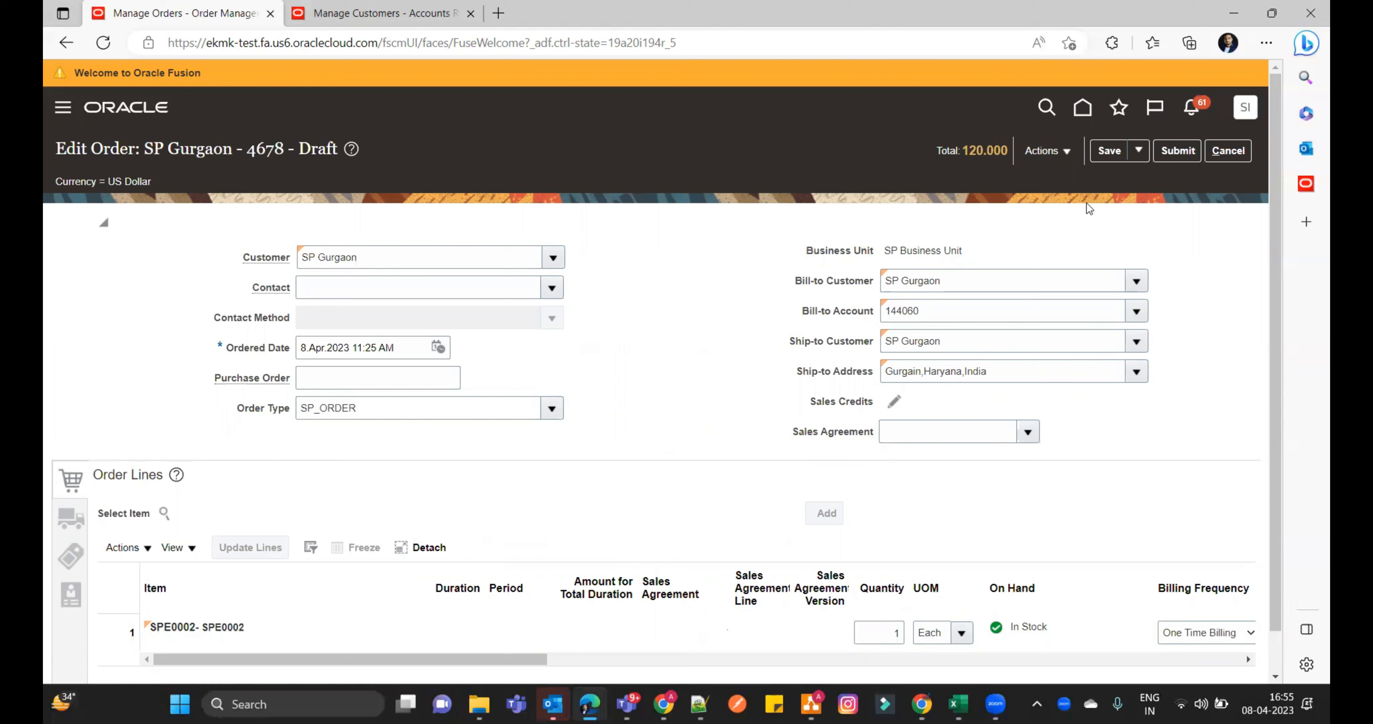
pyautogui.click(1173, 153)
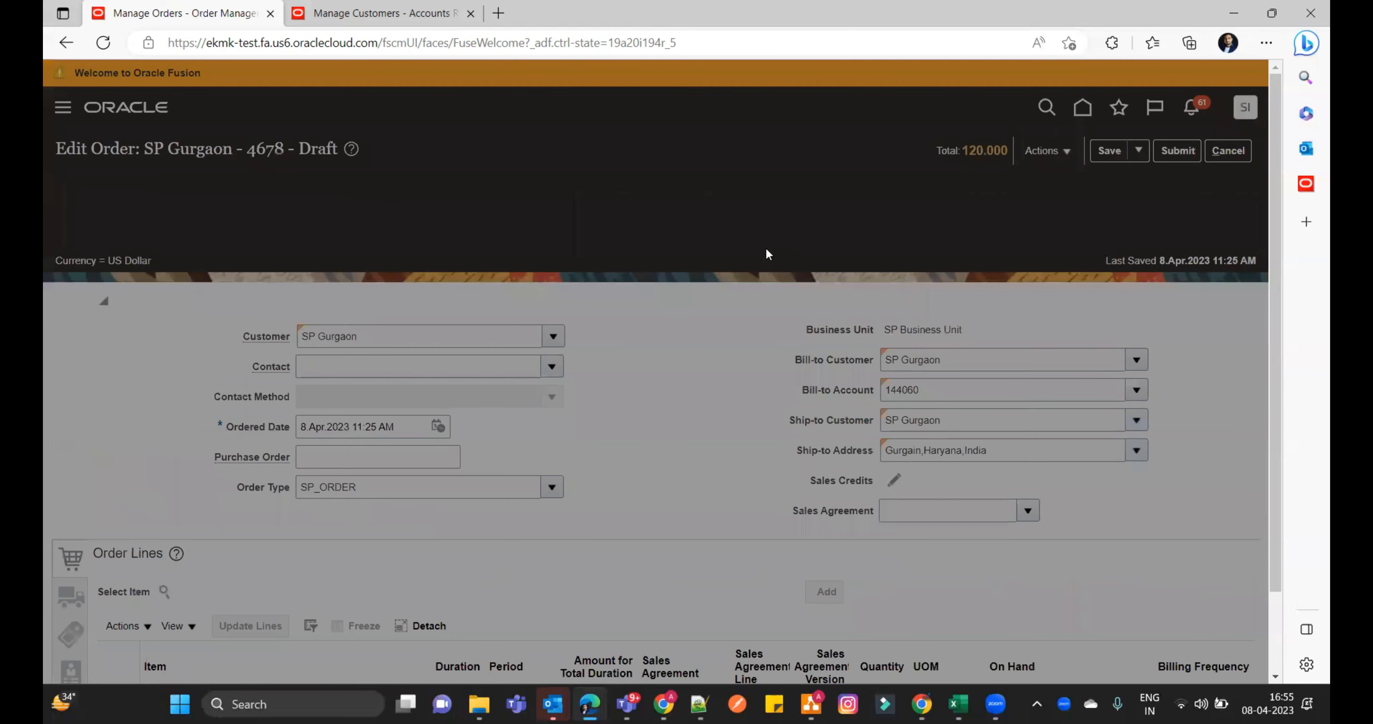
pyautogui.click(725, 395)
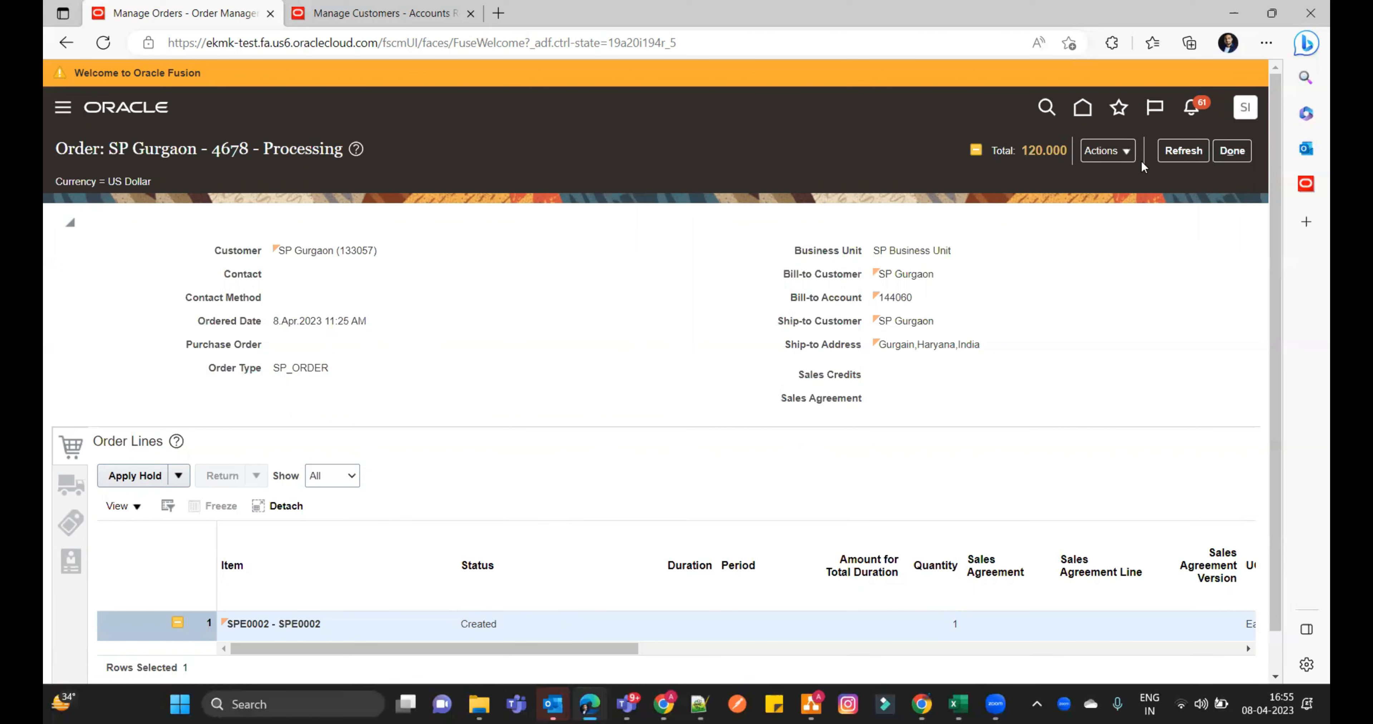
# - Refresh the submitted order repeatedly to check its line's fulfillment status, and select the order number in the heading
pyautogui.click(1185, 152)
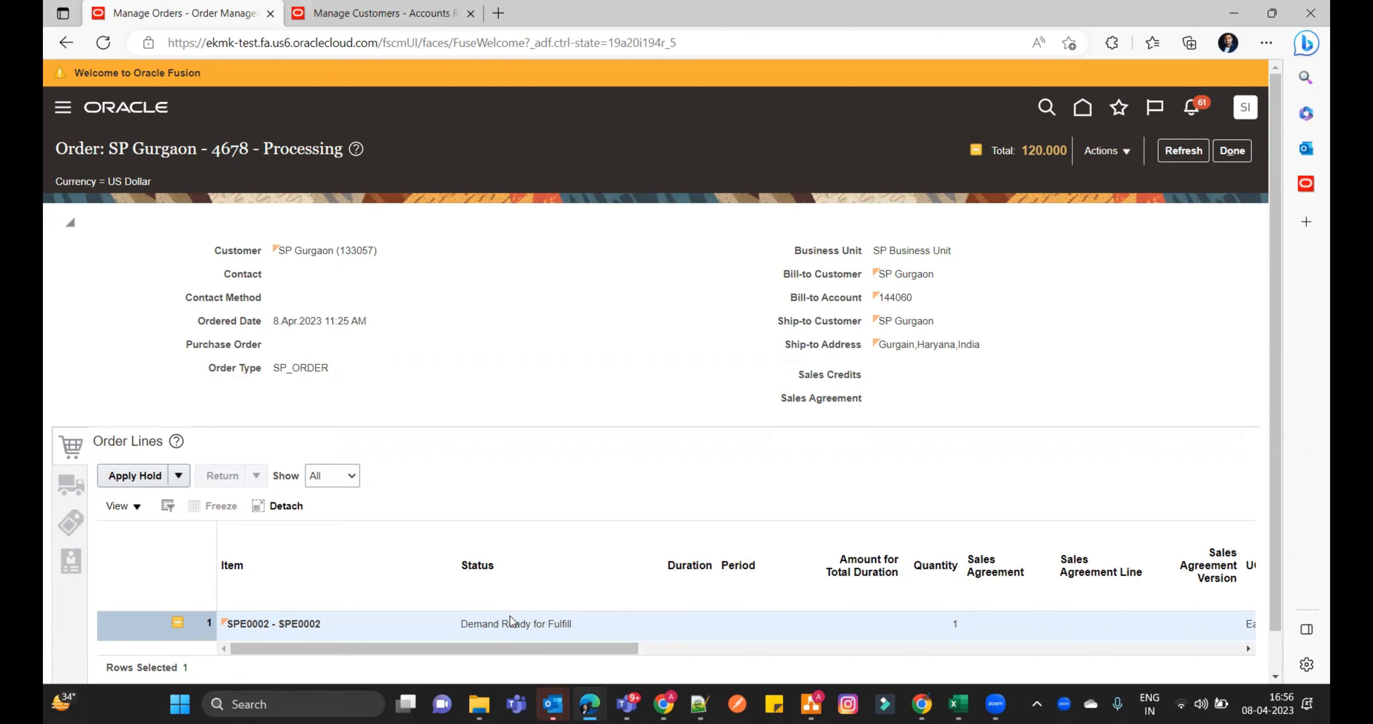
pyautogui.click(1178, 153)
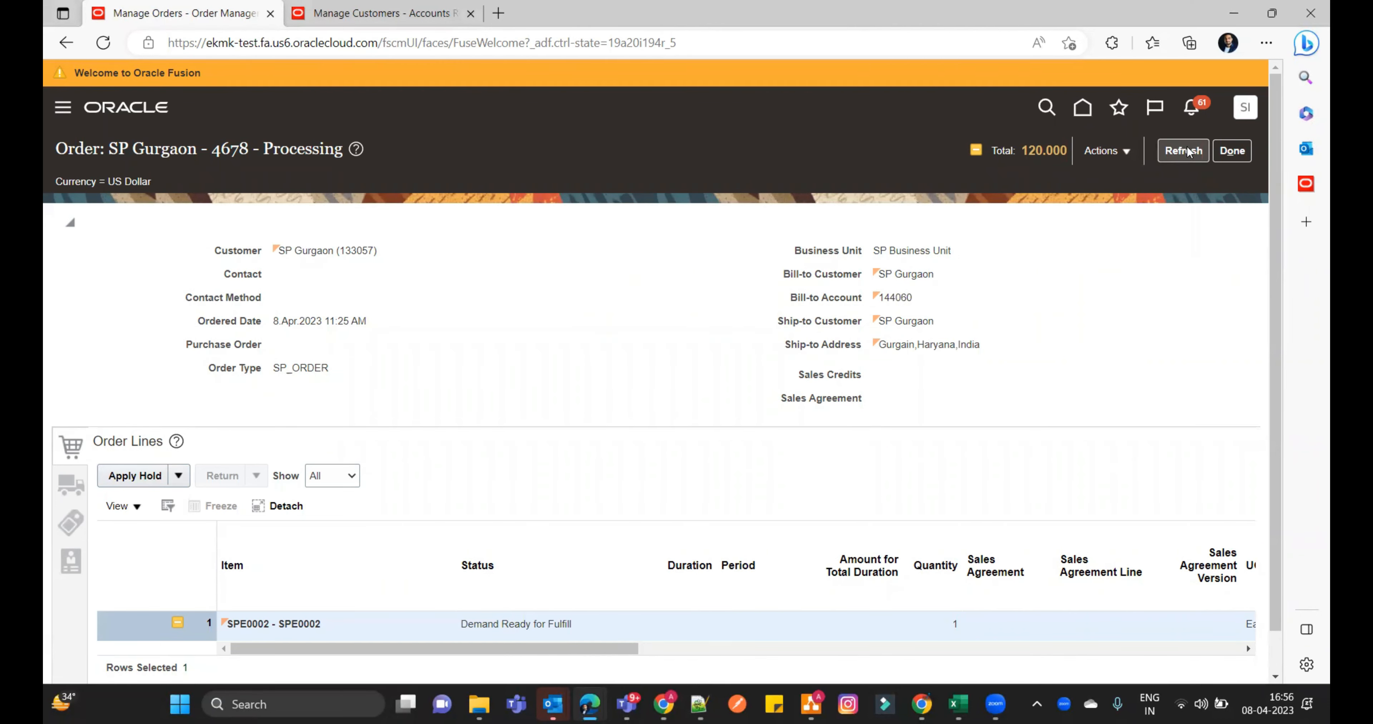
pyautogui.click(1187, 151)
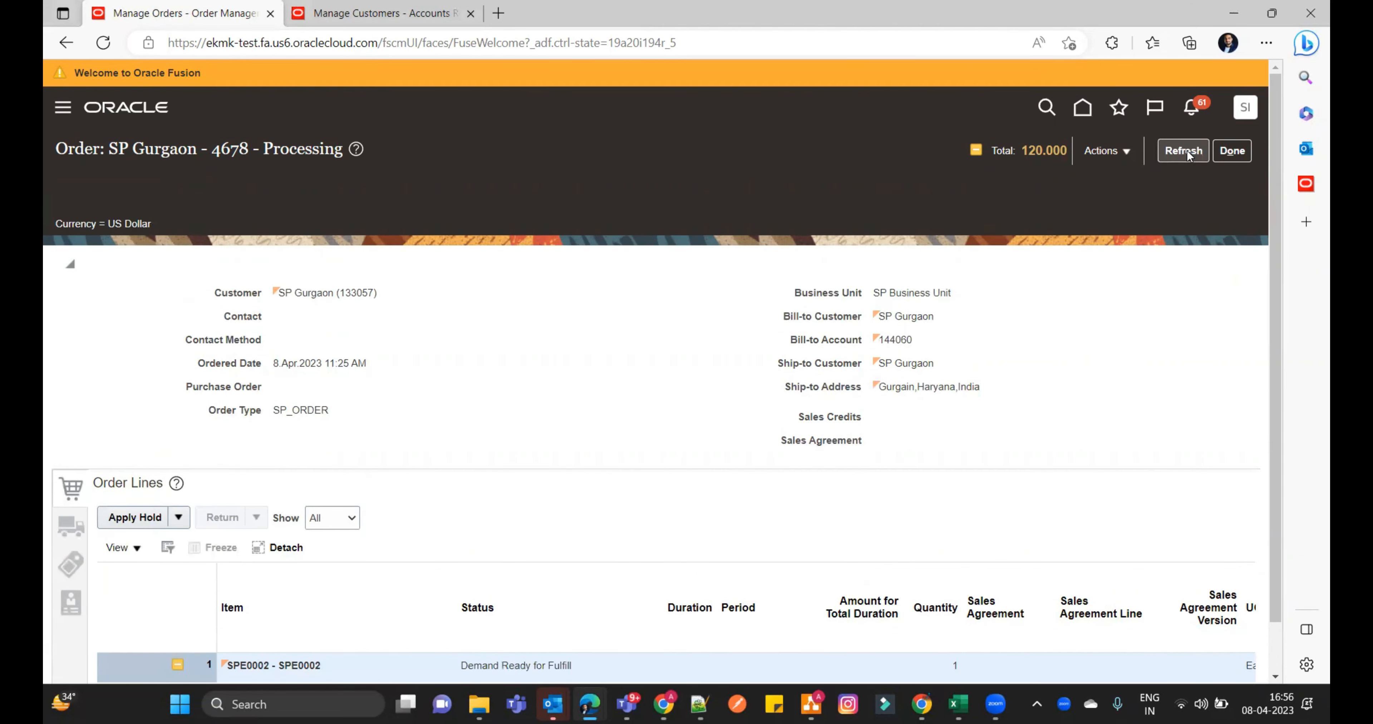
pyautogui.click(1187, 153)
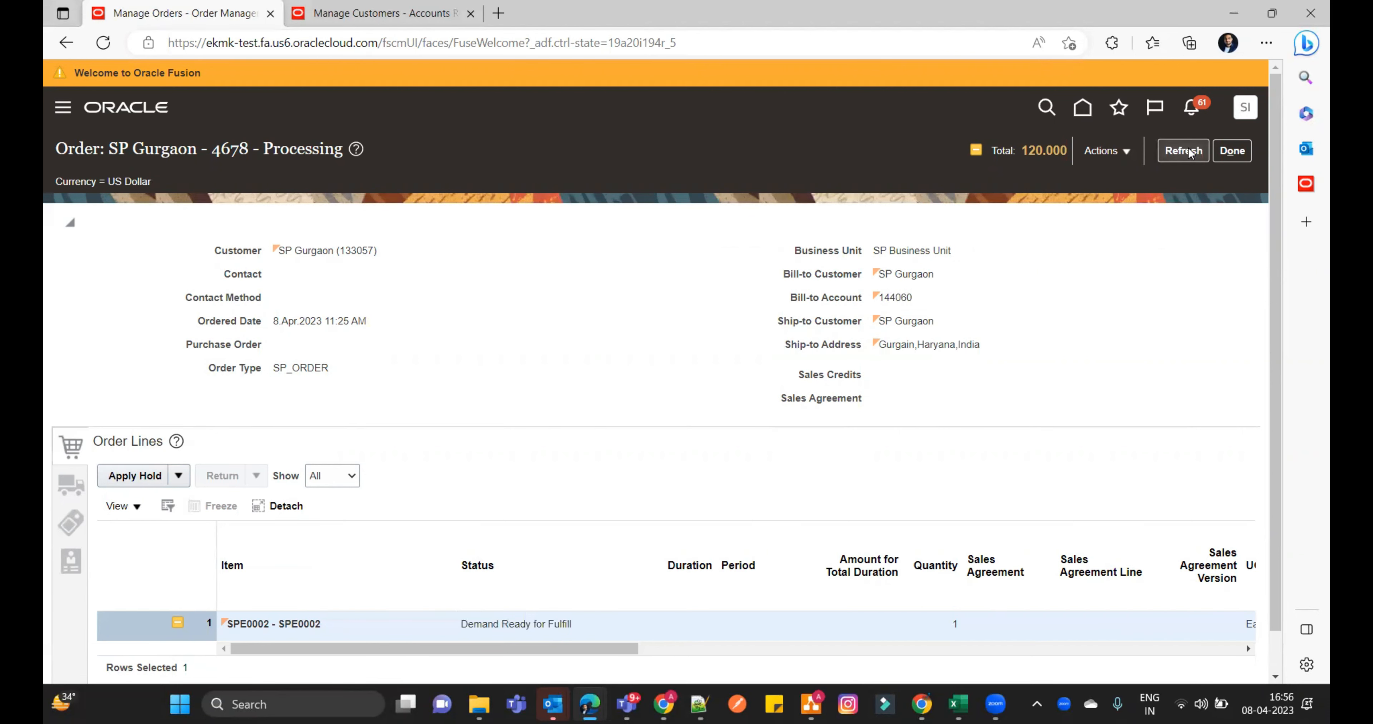
pyautogui.click(1190, 153)
pyautogui.click(1188, 151)
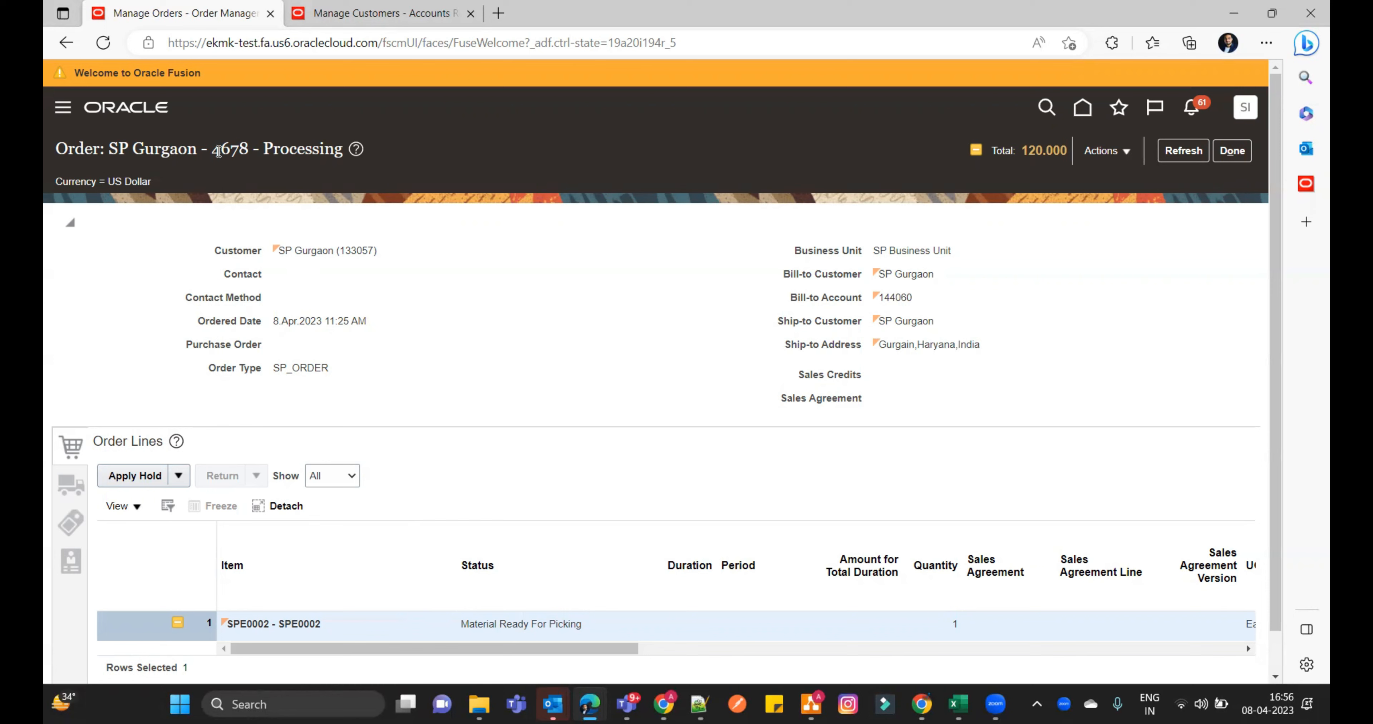
pyautogui.moveTo(218, 152); pyautogui.dragTo(252, 151)
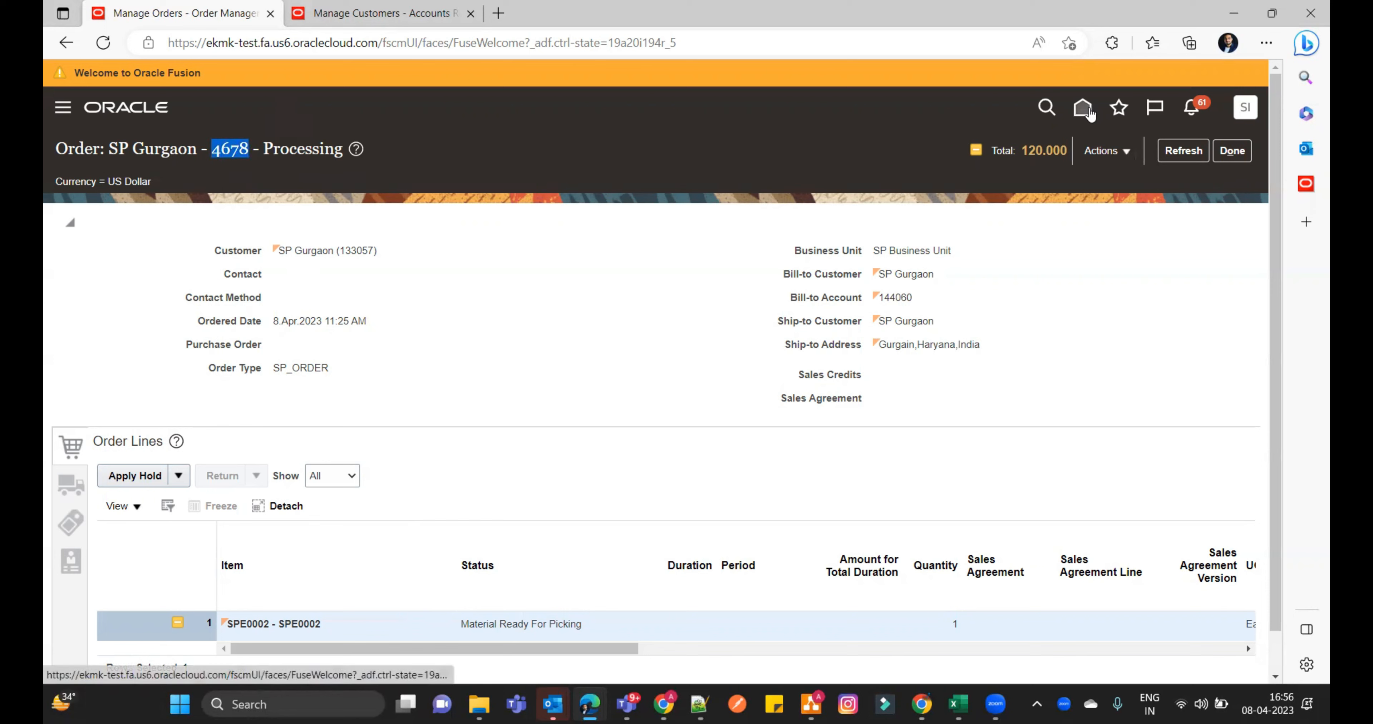
# - Return to the home page and open Inventory Management under Supply Chain Execution
pyautogui.click(1083, 108)
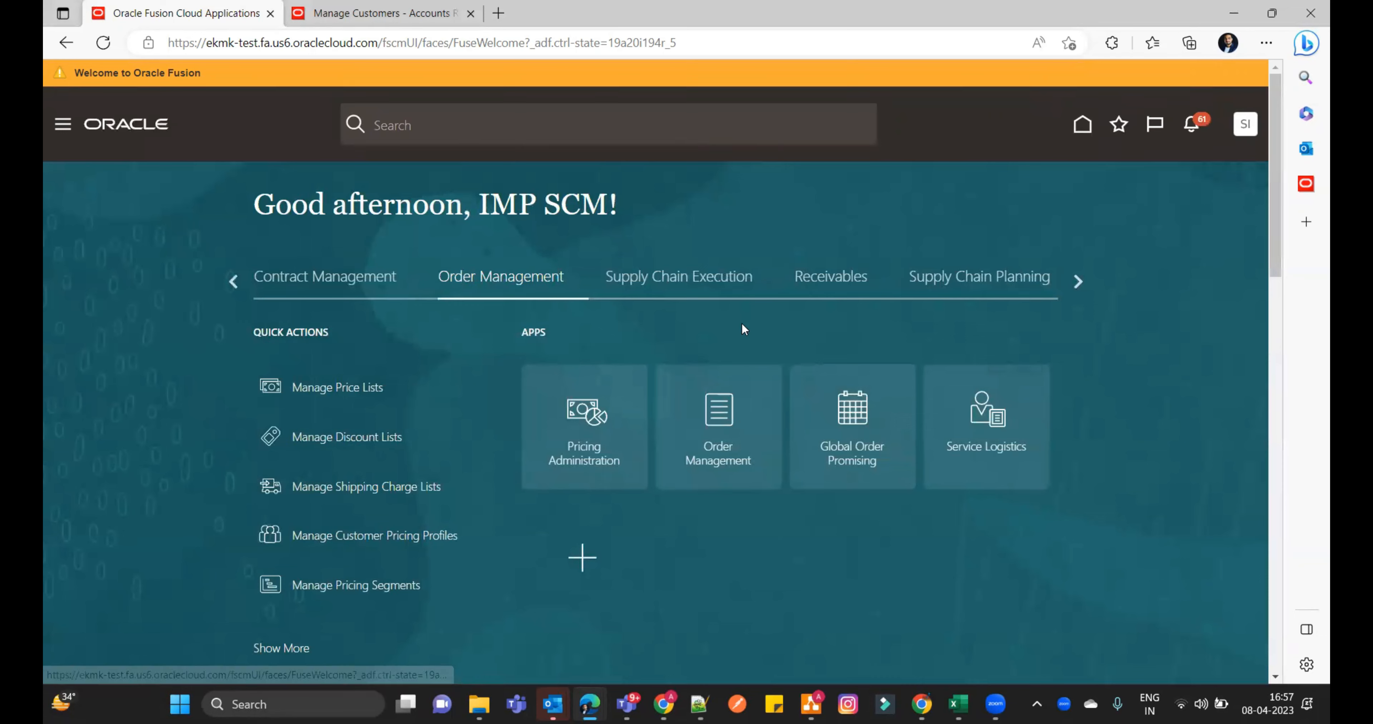
pyautogui.click(672, 286)
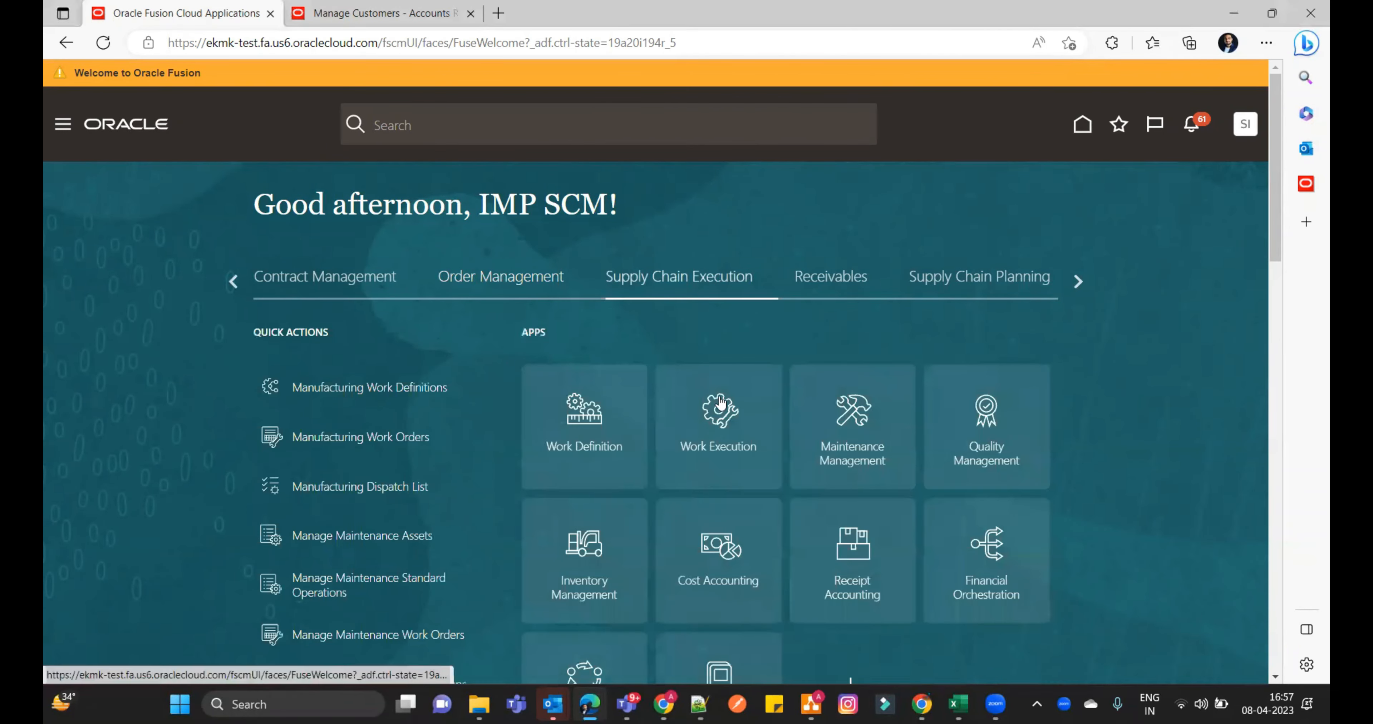
pyautogui.click(578, 552)
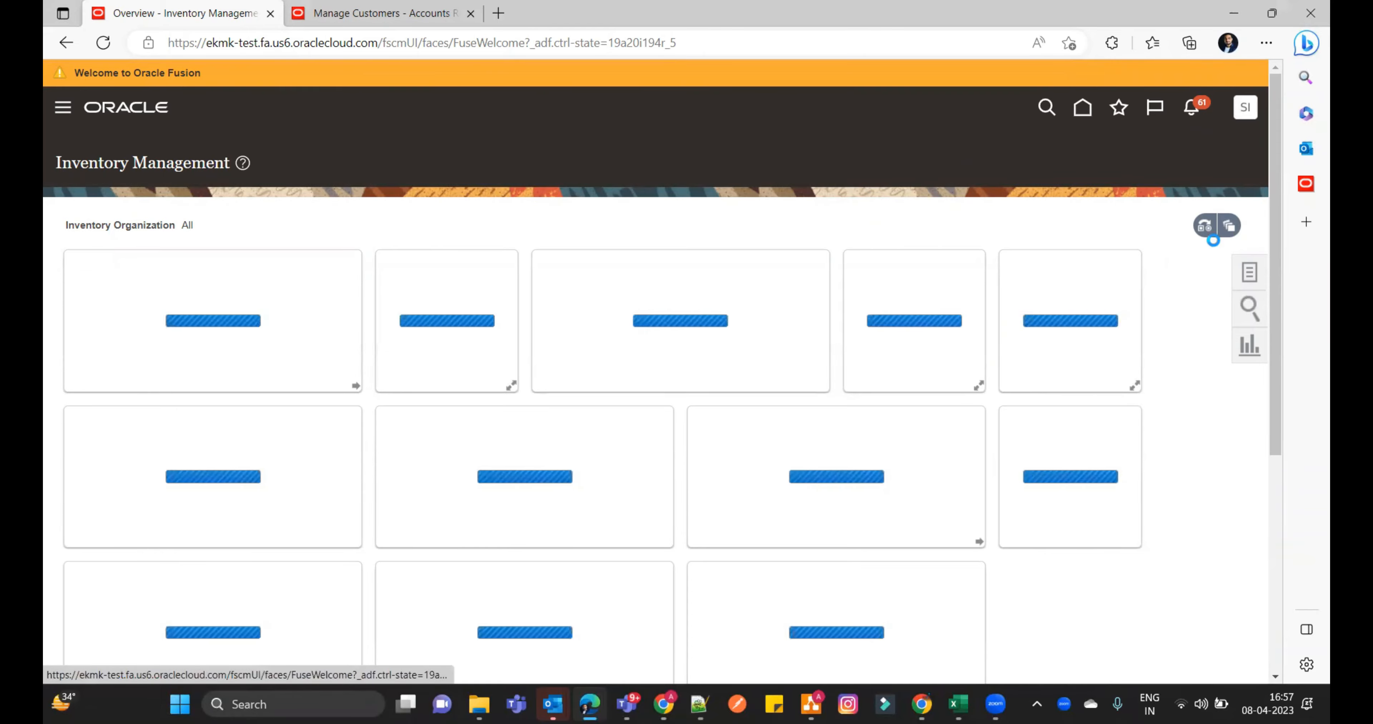
# - Set the inventory organization to SP0001 and apply it to the Inventory Management overview
pyautogui.click(1206, 228)
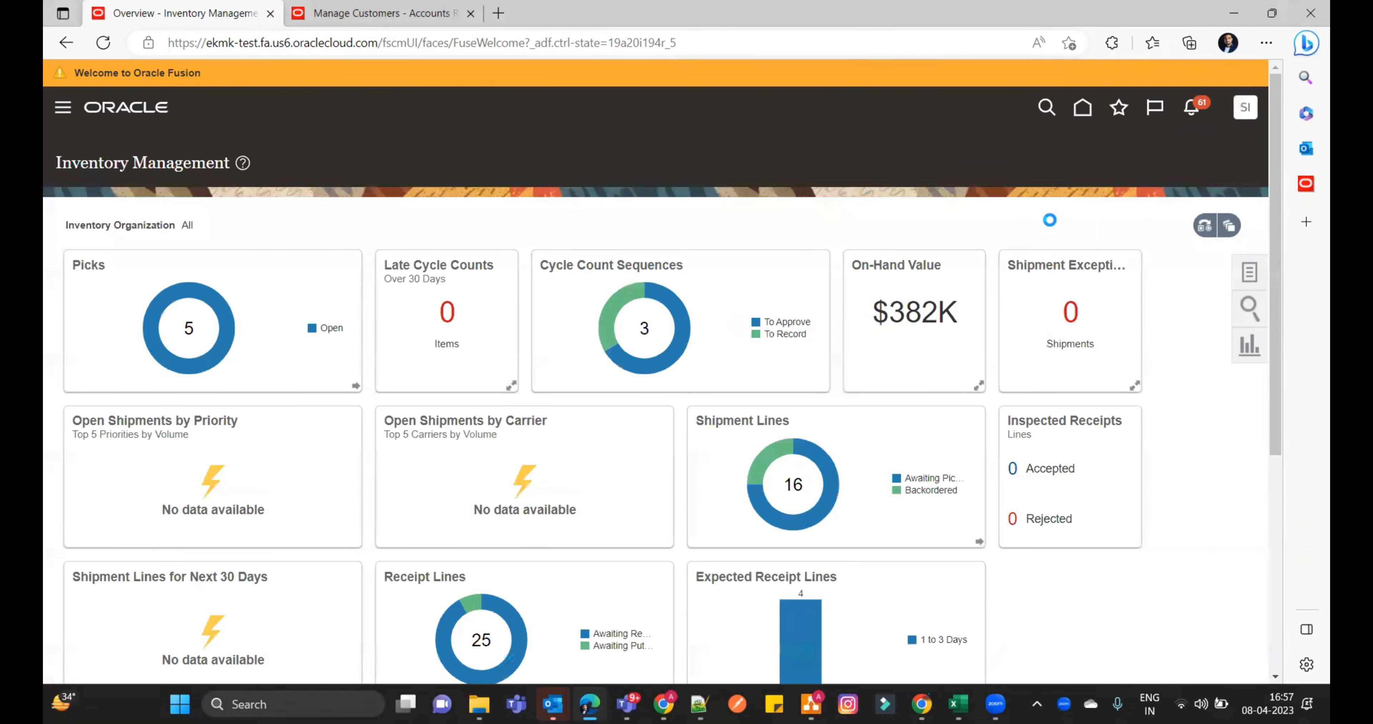
pyautogui.write('SP001')
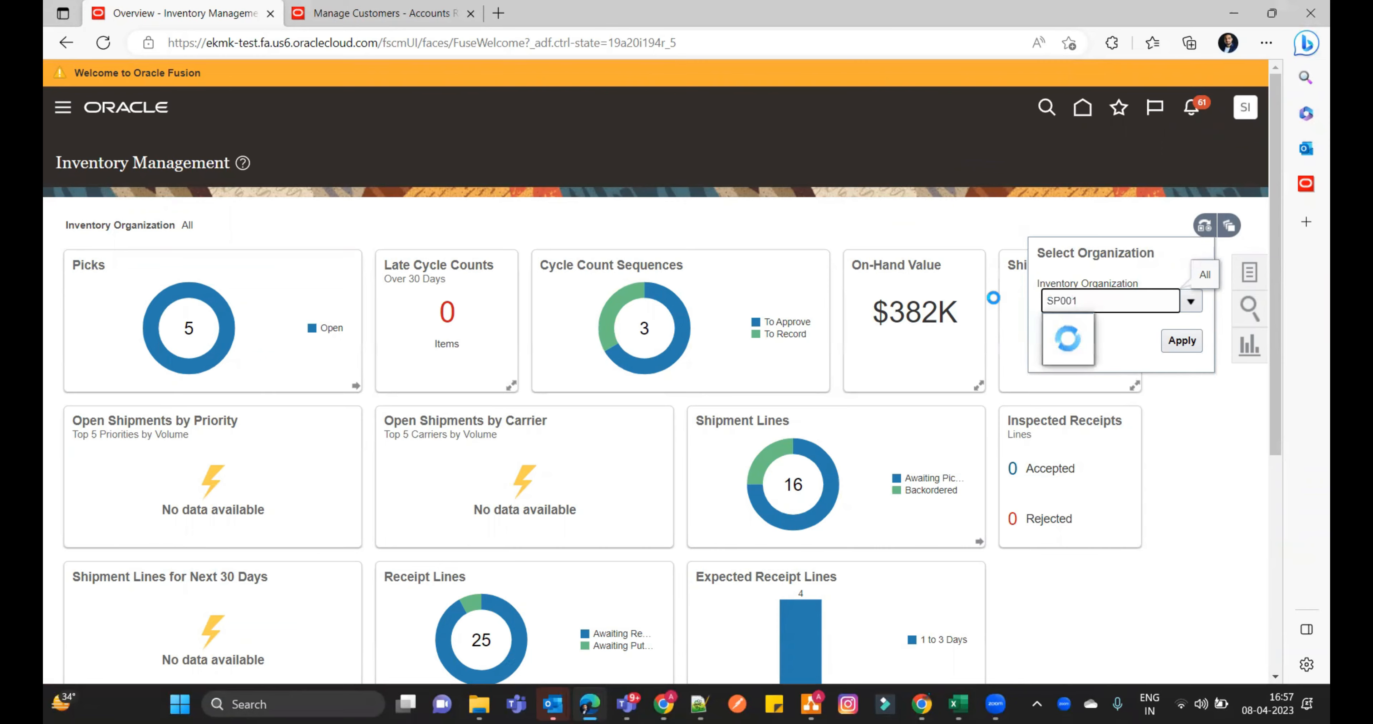
pyautogui.click(1178, 340)
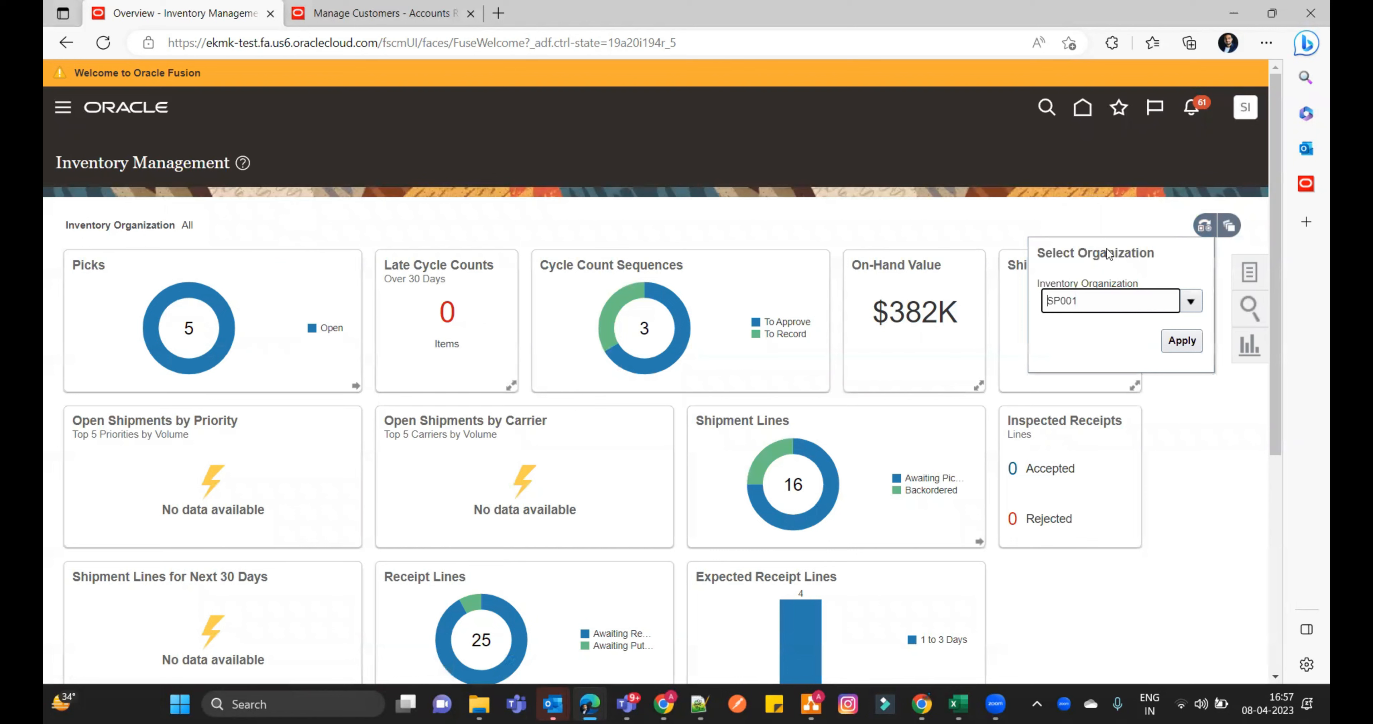
pyautogui.click(1195, 303)
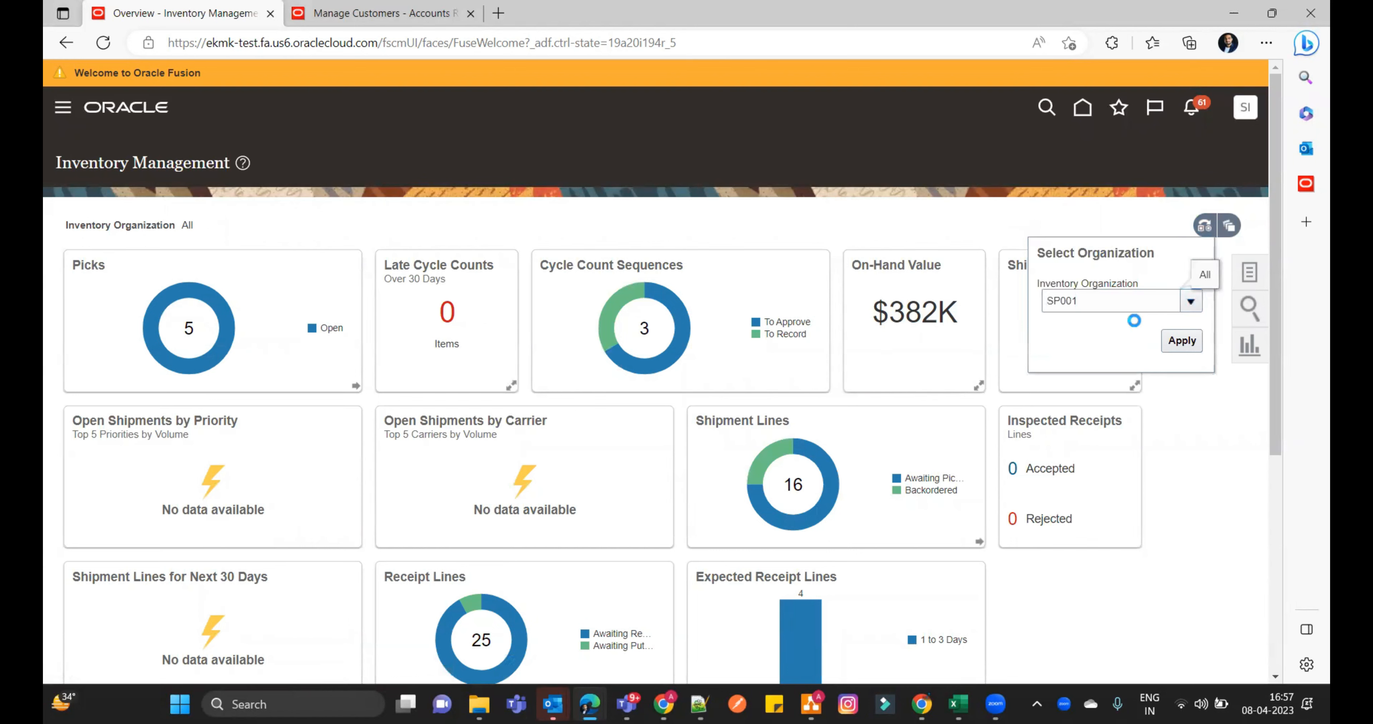
pyautogui.click(1182, 342)
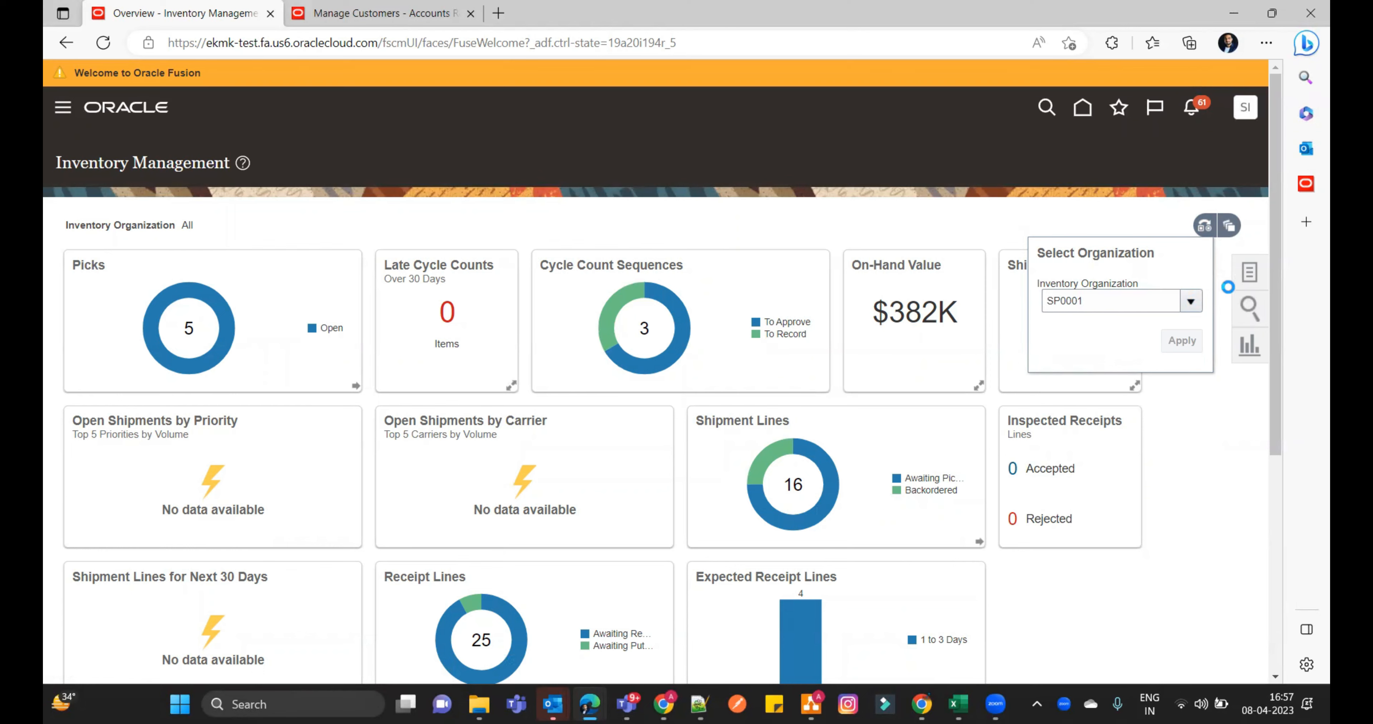
# - Show the Picks tasks for the organization and open Create Pick Wave
pyautogui.click(1248, 273)
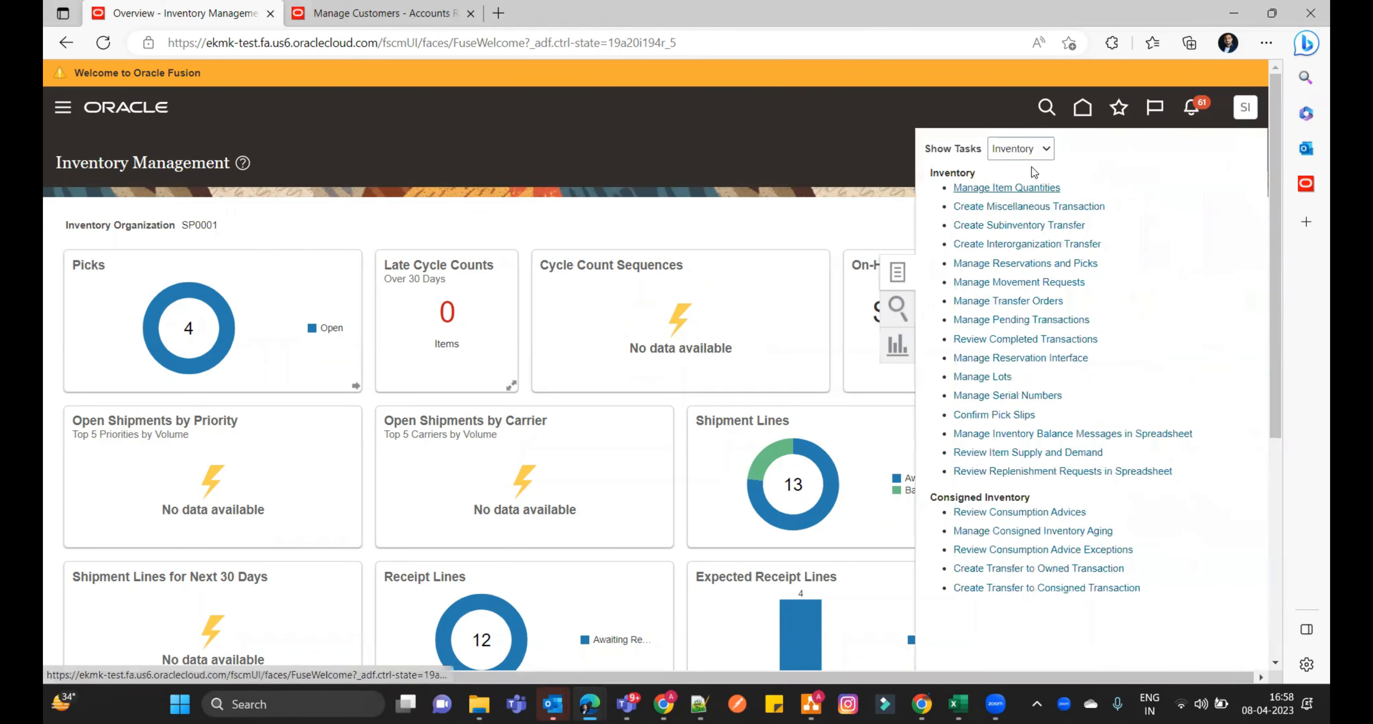
pyautogui.click(1044, 149)
pyautogui.click(1032, 189)
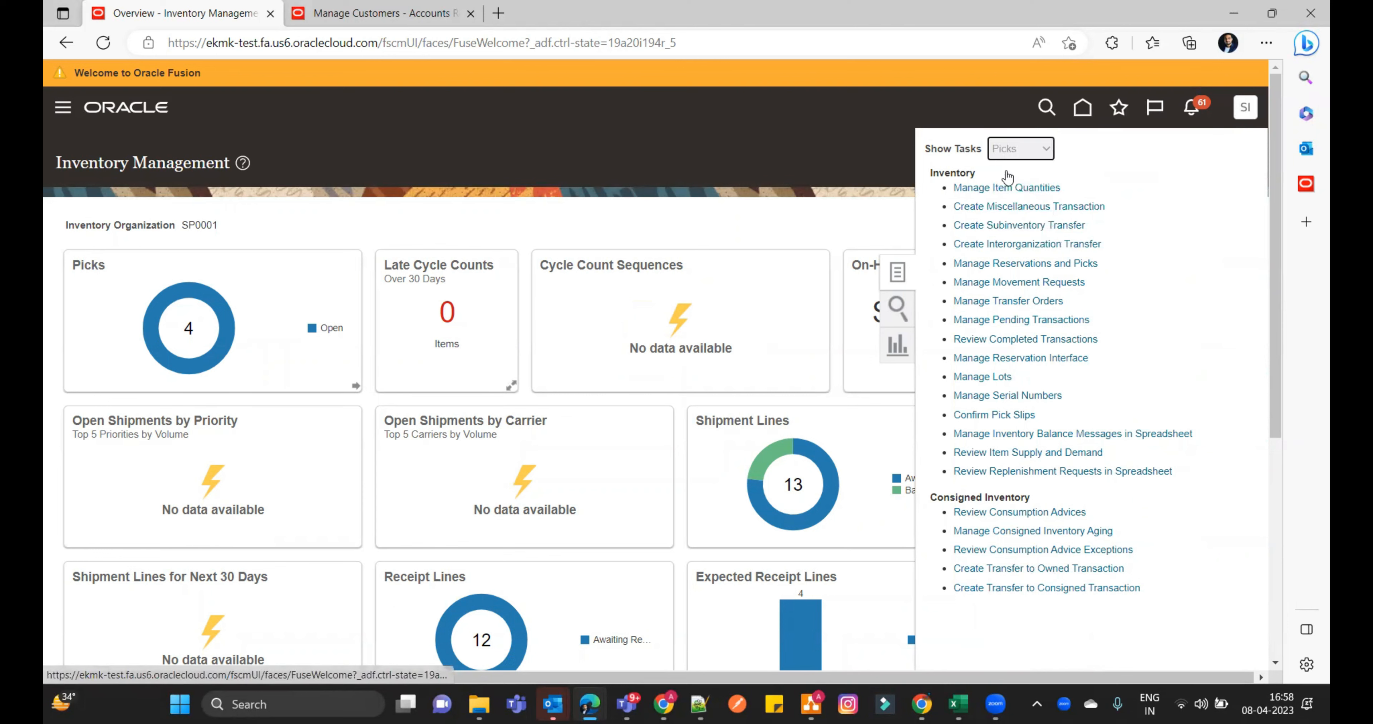
pyautogui.click(981, 178)
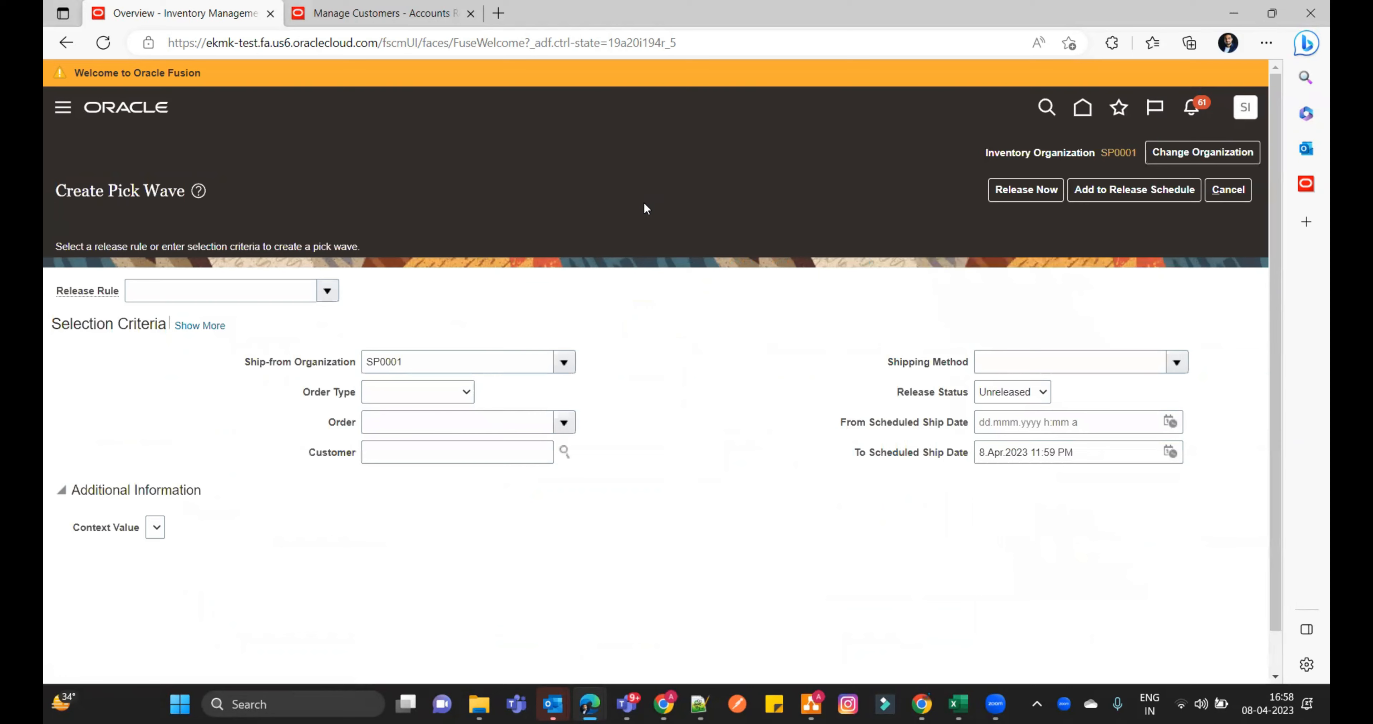
# - Set the pick wave's release rule to SP Picking and its order type to Sales order
pyautogui.click(323, 265)
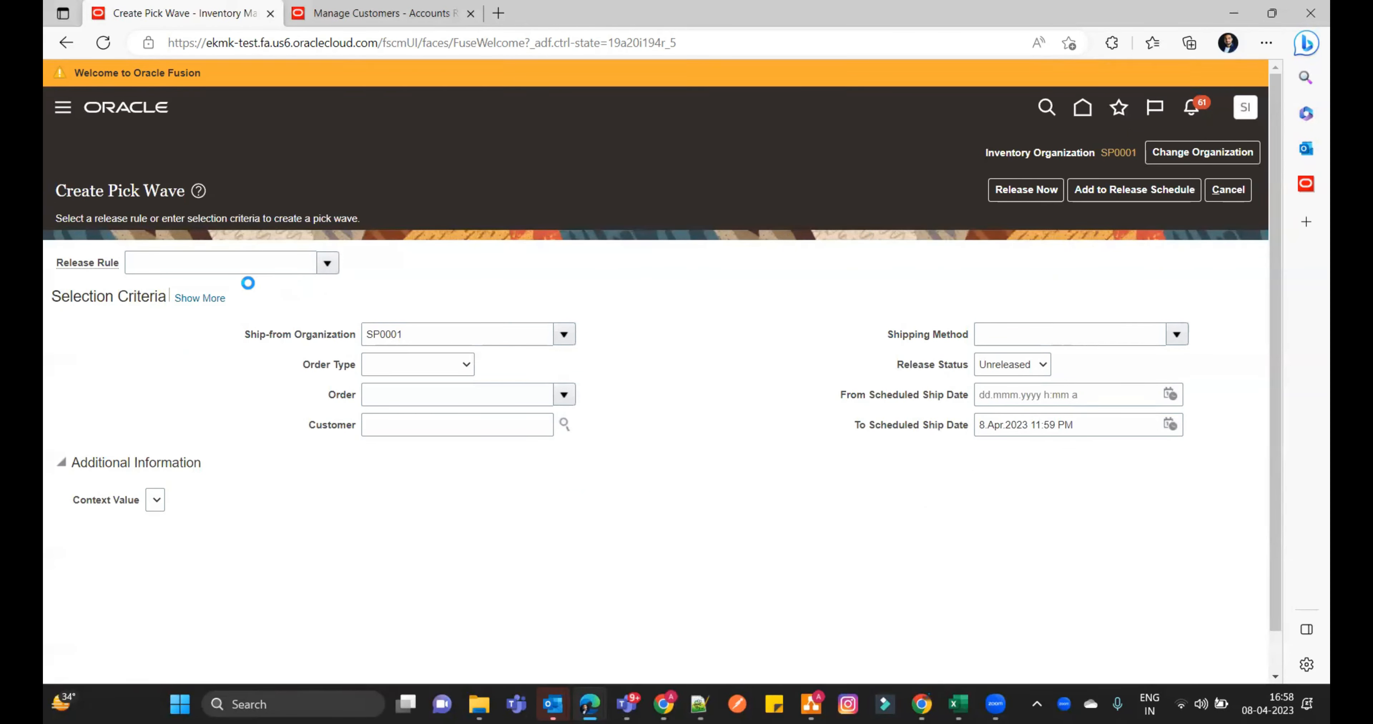
pyautogui.click(244, 309)
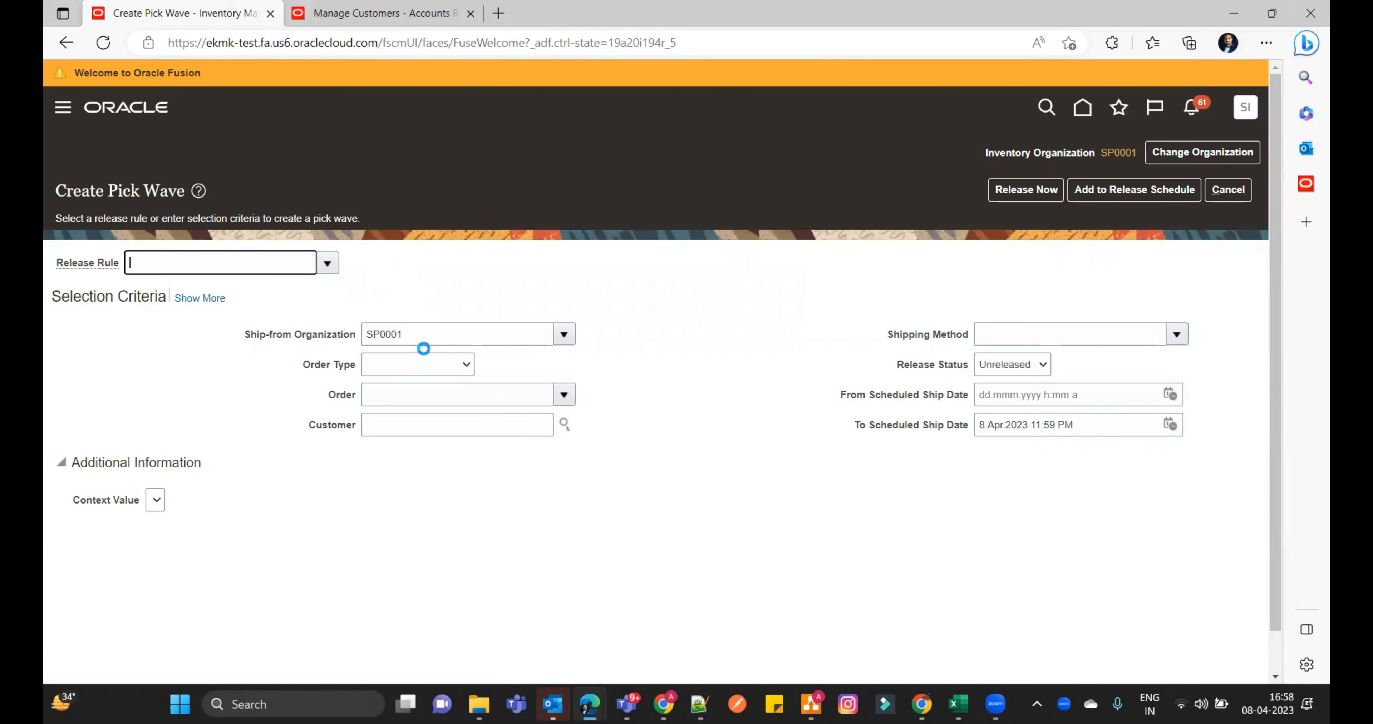
pyautogui.click(446, 368)
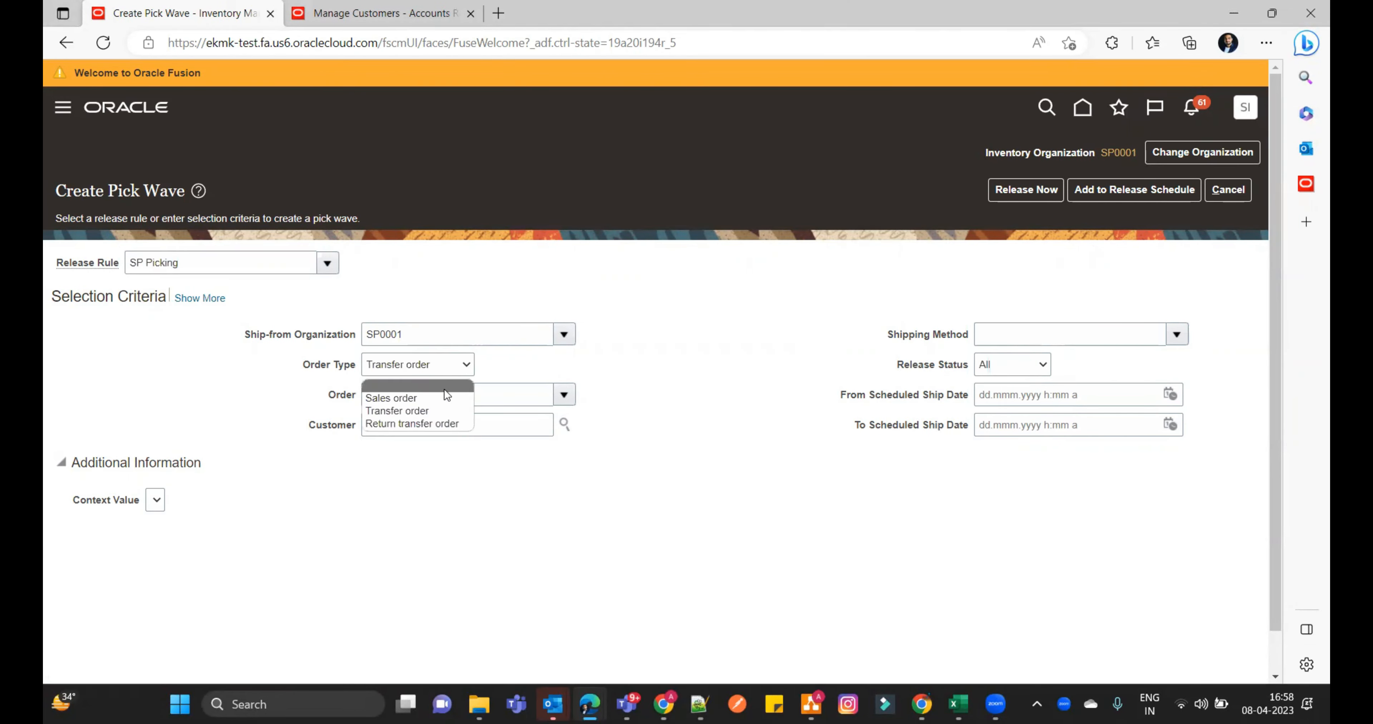
pyautogui.click(445, 398)
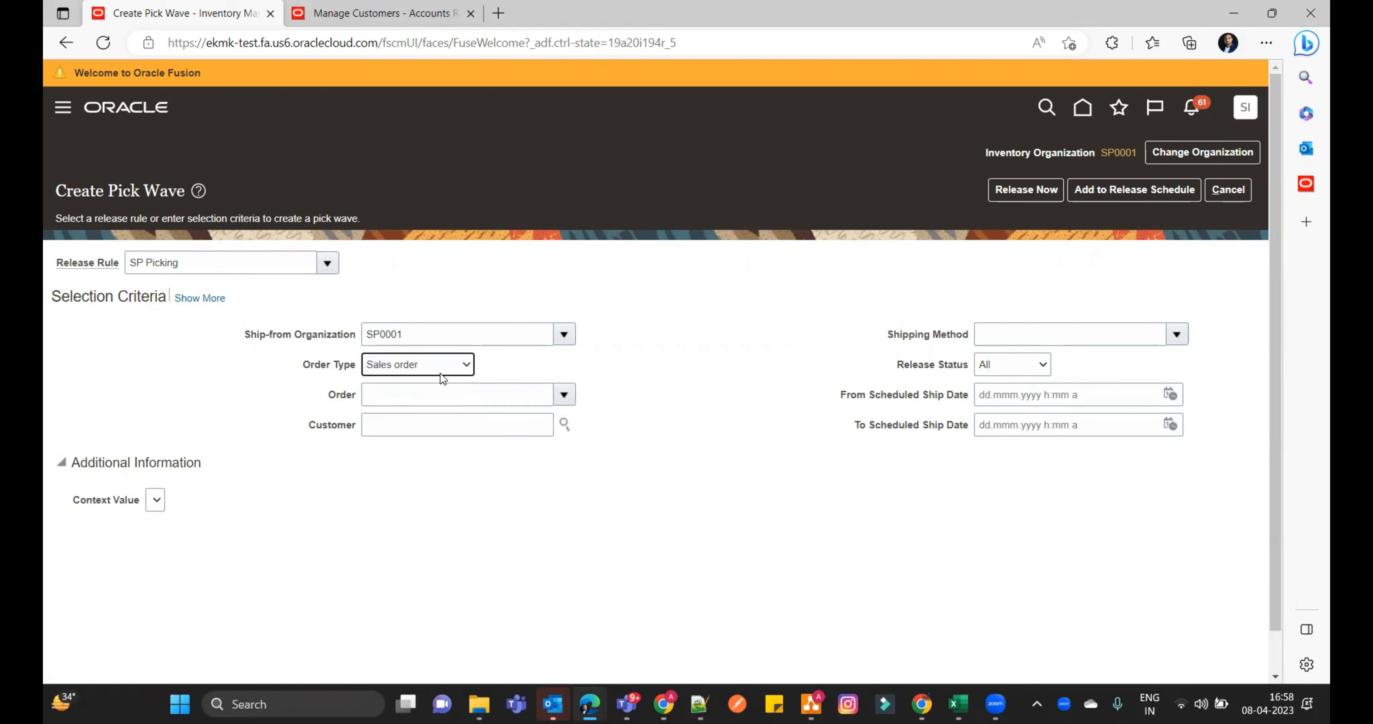
# - Enter the newly submitted sales order's number in the pick wave criteria and release the wave immediately
pyautogui.click(421, 398)
pyautogui.write('4678')
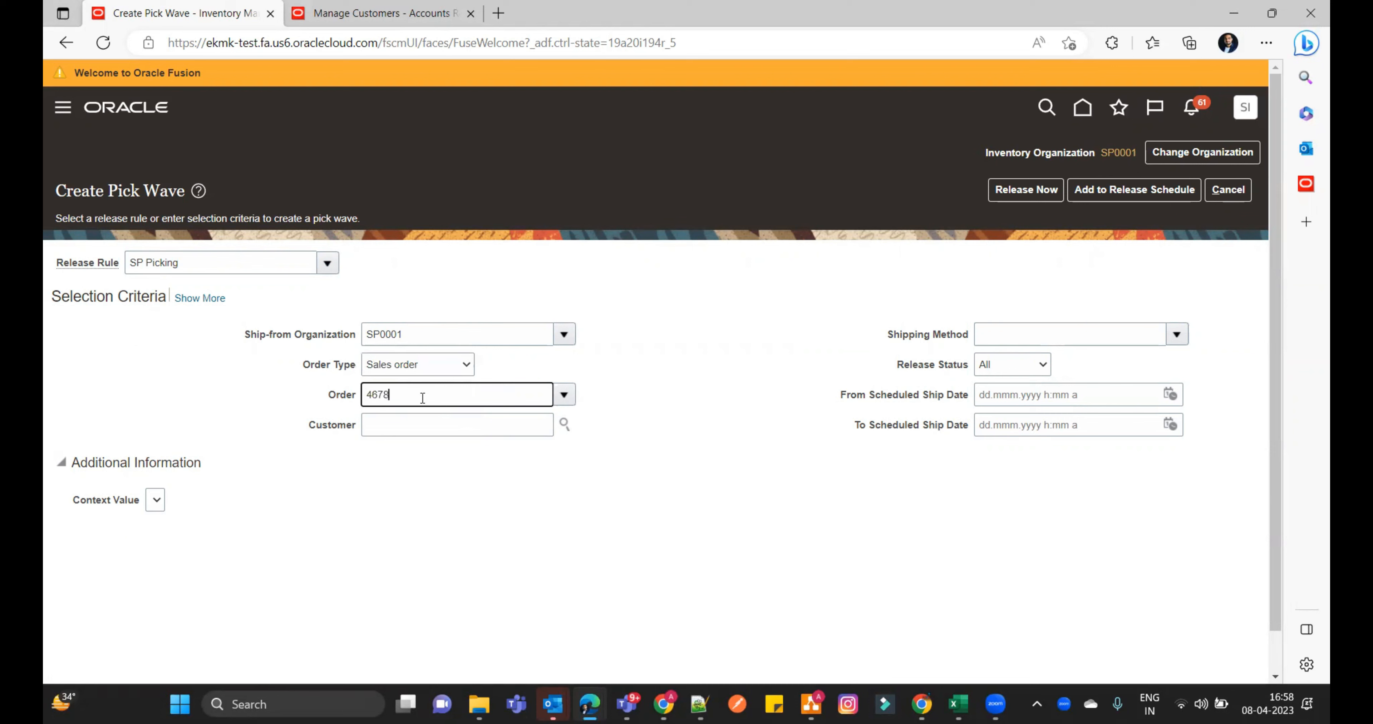
pyautogui.press('Tab')
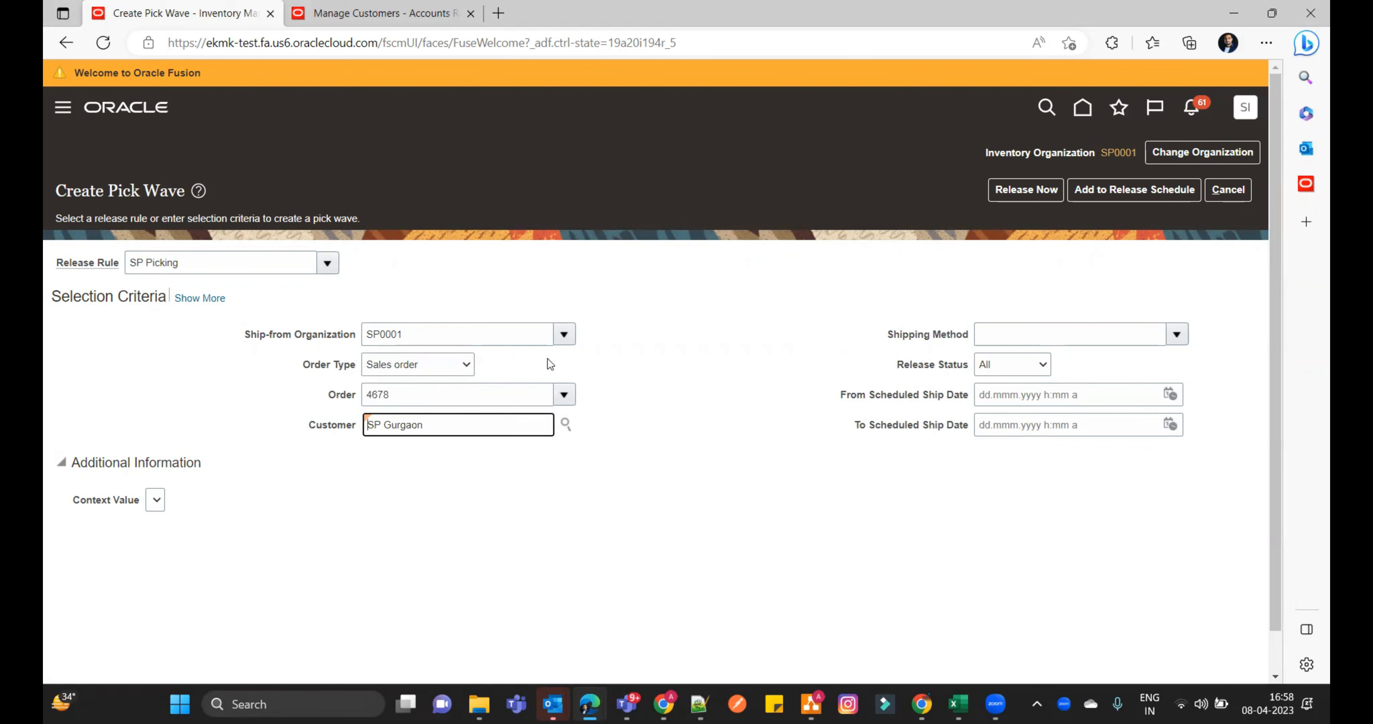
pyautogui.click(1026, 188)
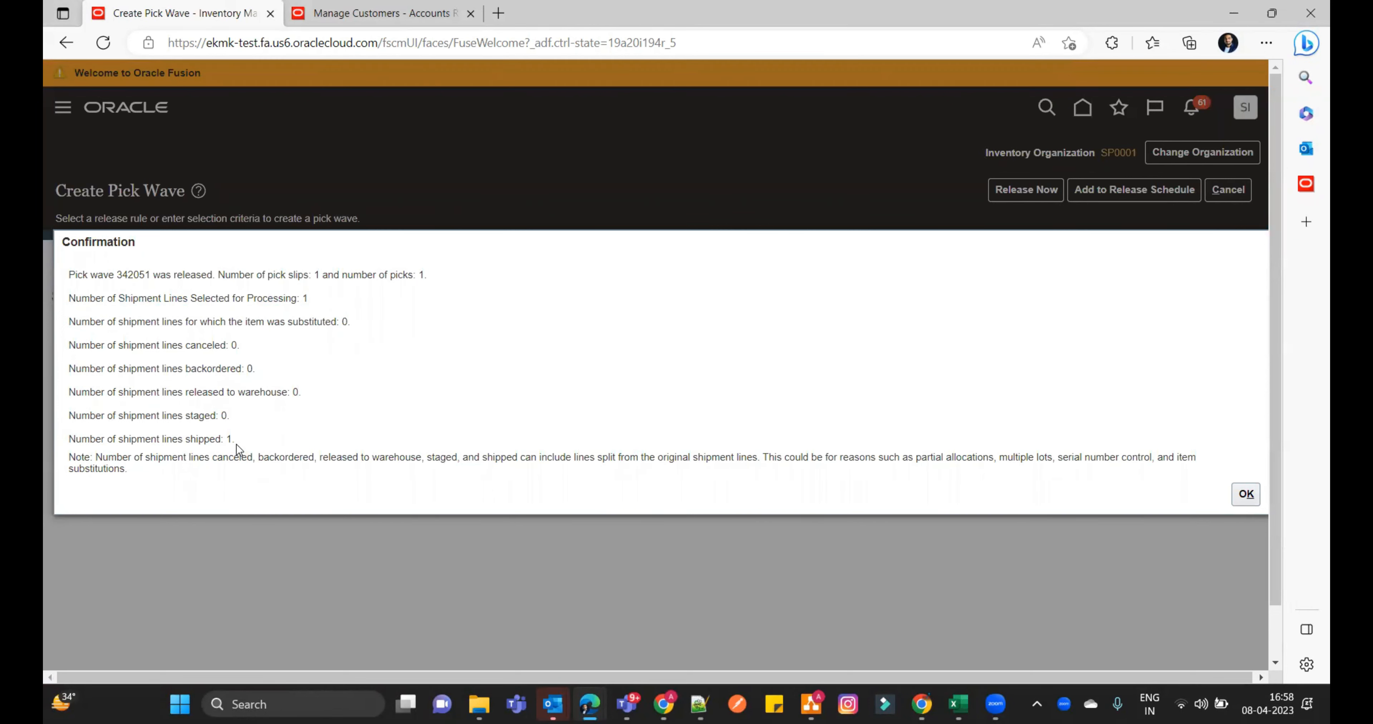
pyautogui.click(1251, 495)
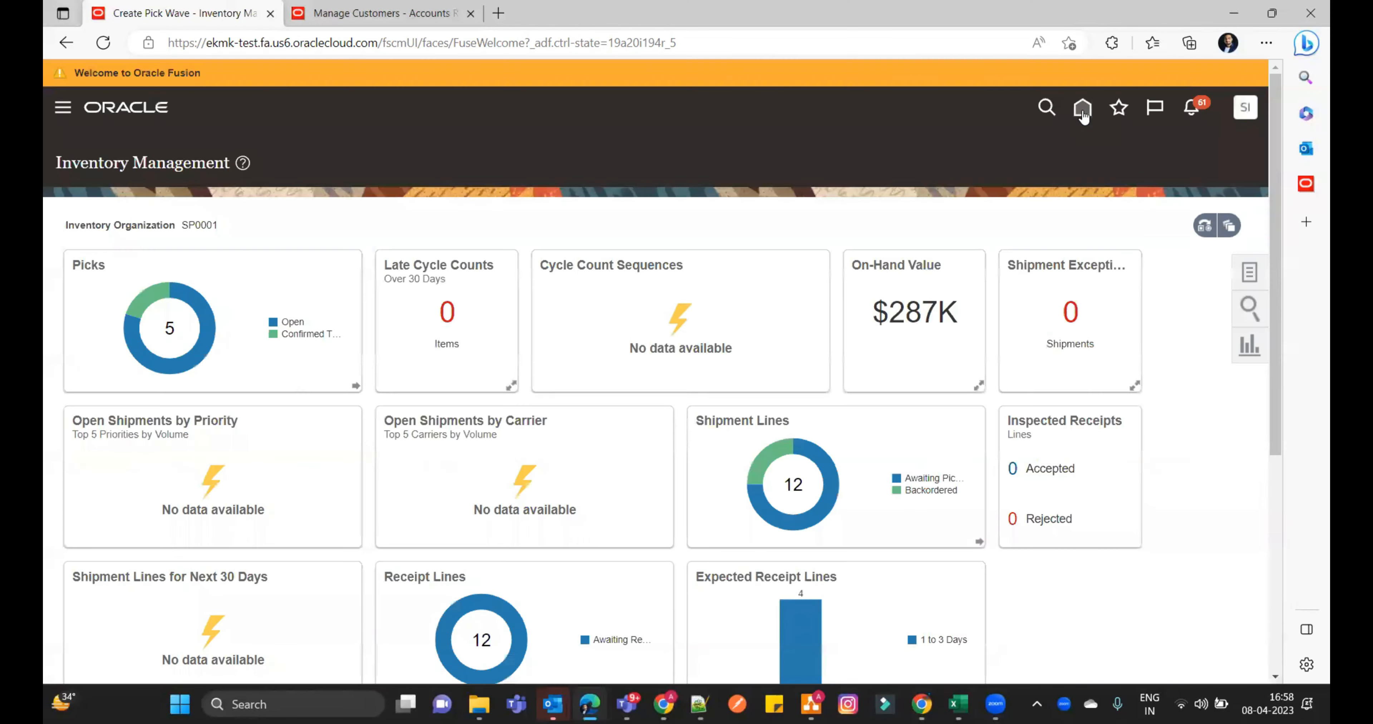
# - Return to the home page and open the Order Management work area
pyautogui.click(1082, 111)
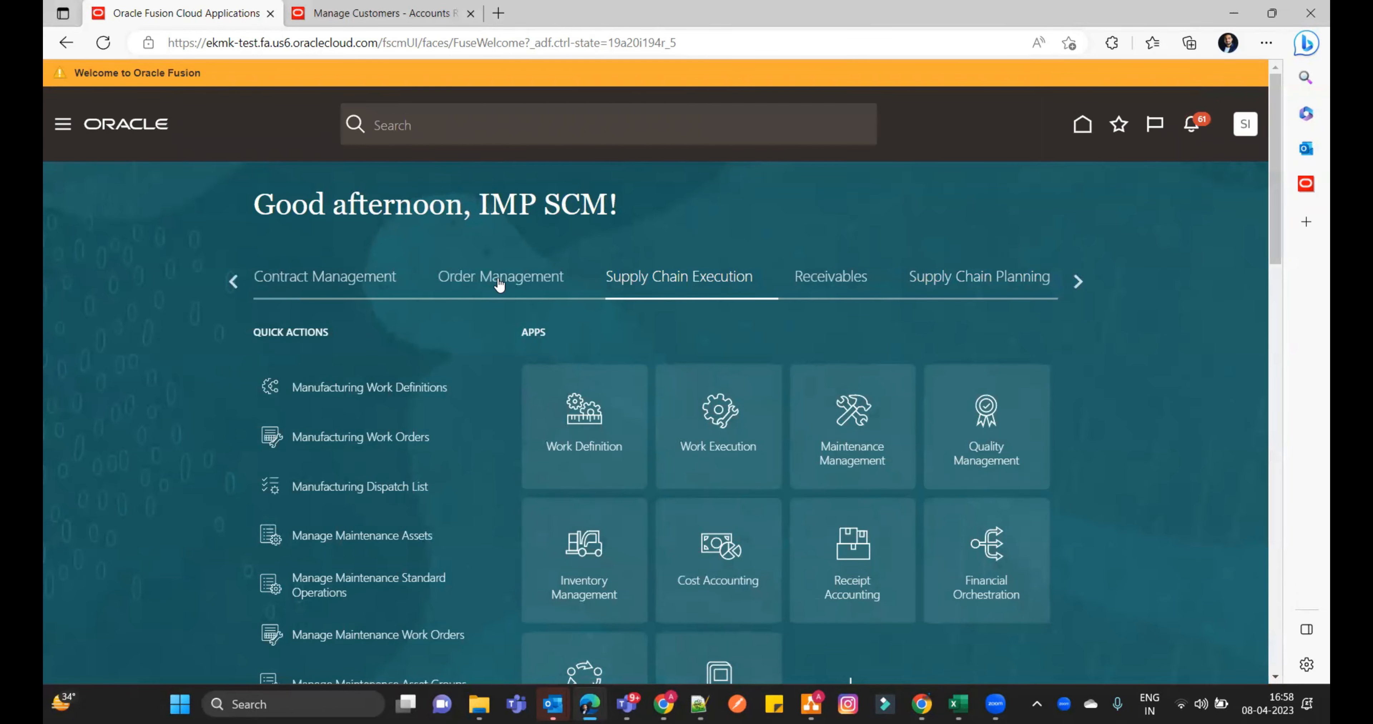
pyautogui.click(498, 283)
pyautogui.click(687, 397)
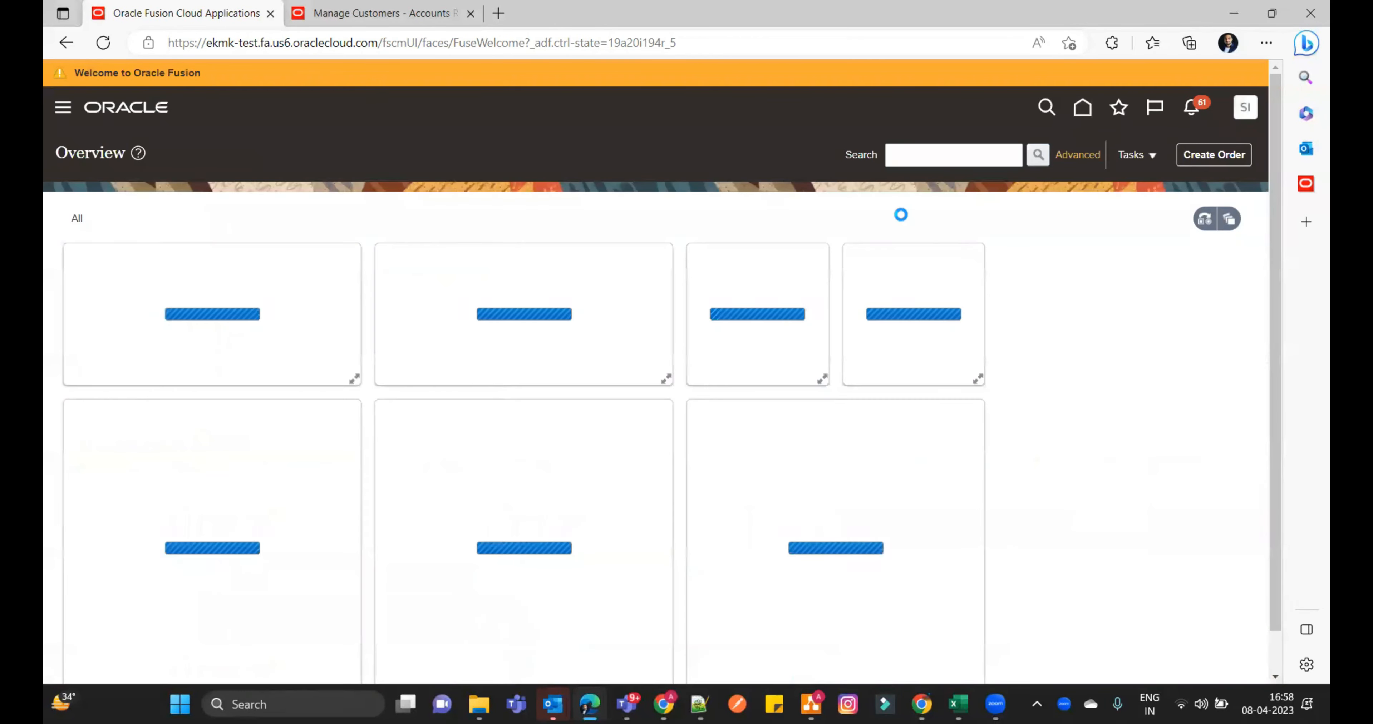
# - Search for the newly submitted sales order by its order number and open it
pyautogui.click(929, 153)
pyautogui.write('4678')
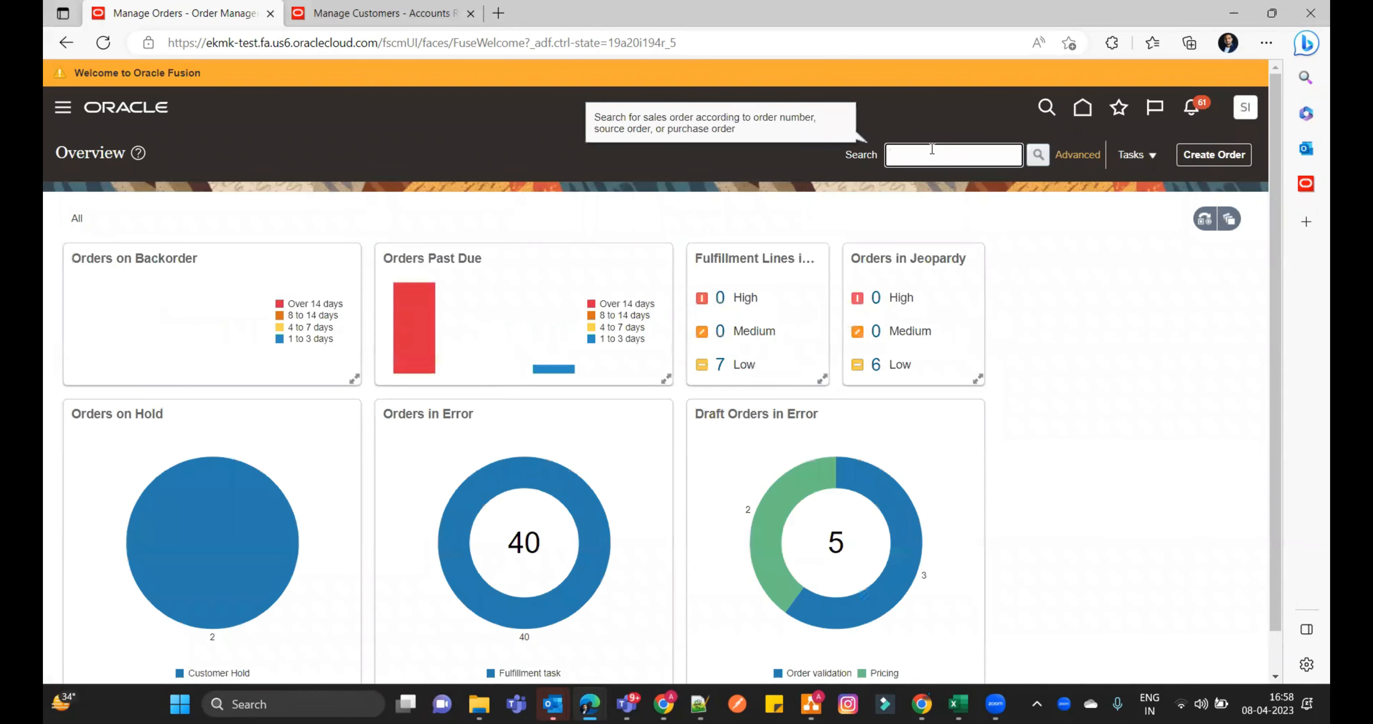
pyautogui.press('Return')
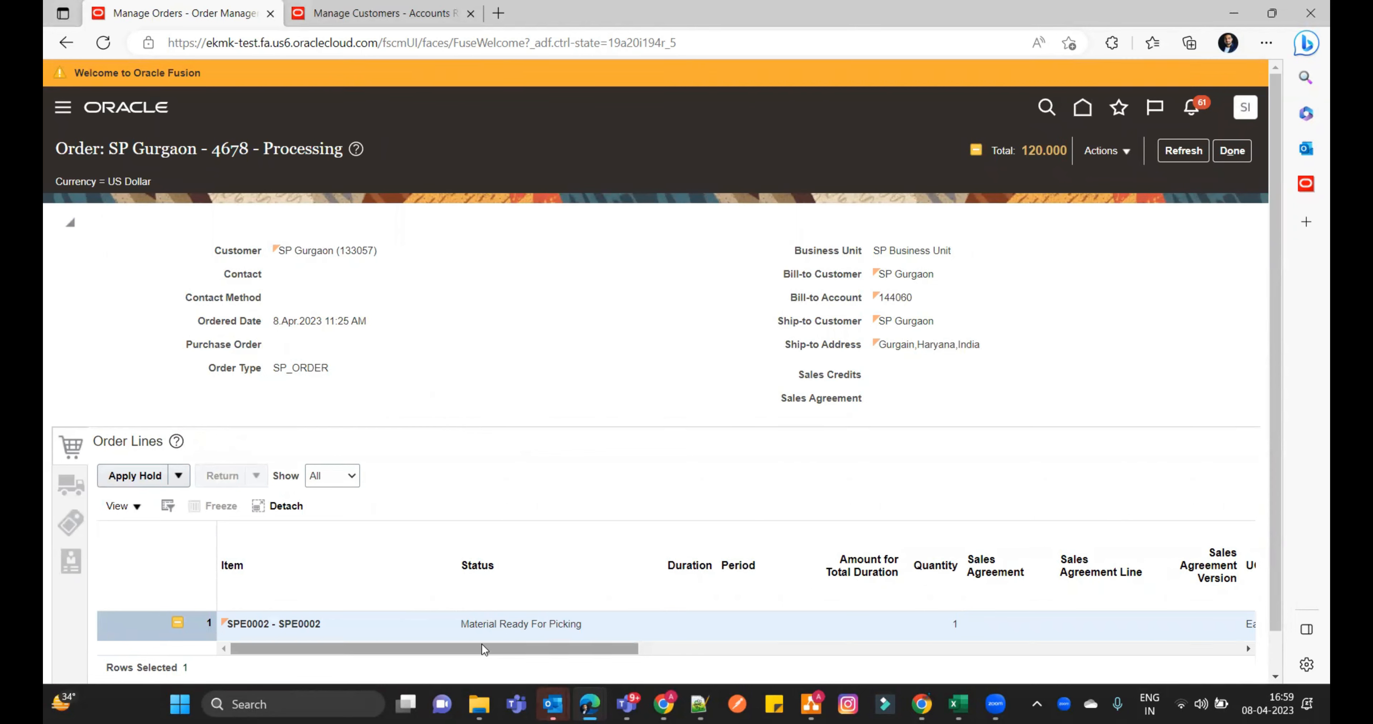
# - Refresh the sales order repeatedly to follow the status of its SPE0002 order line
pyautogui.click(1180, 153)
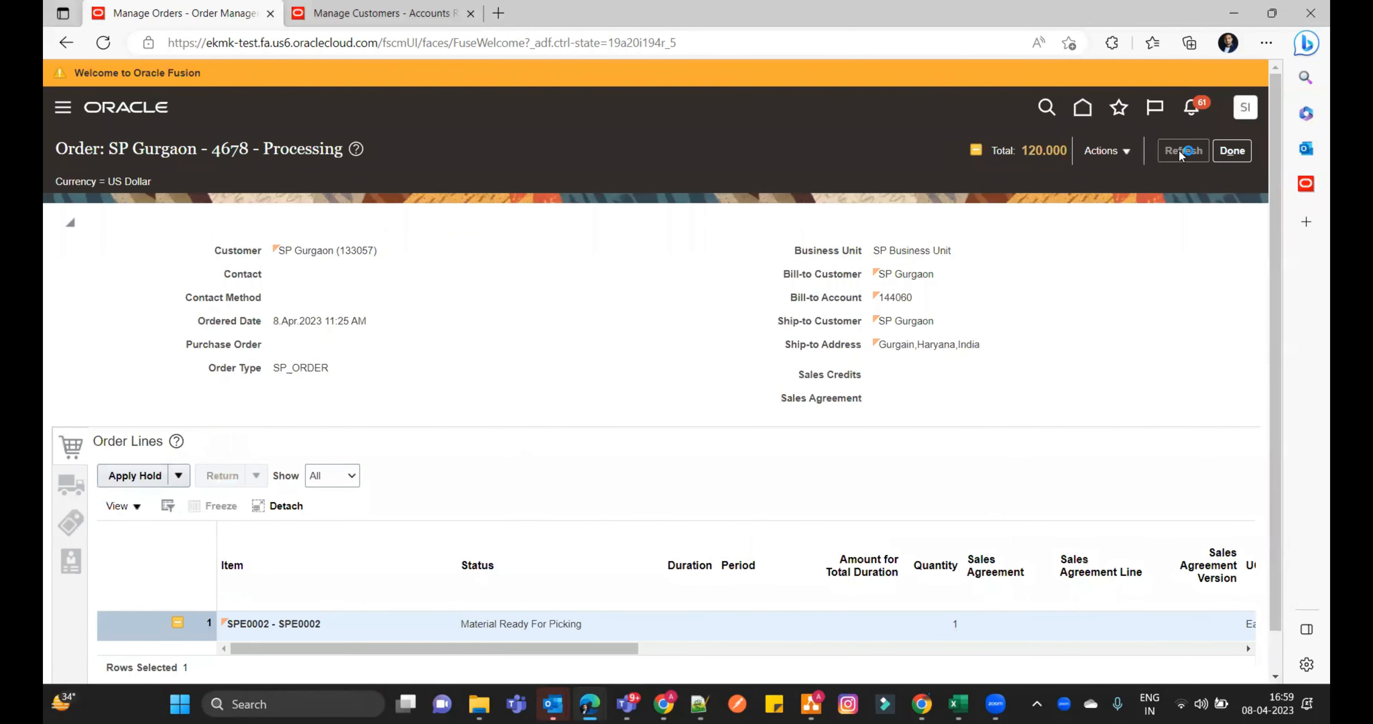
pyautogui.click(1180, 155)
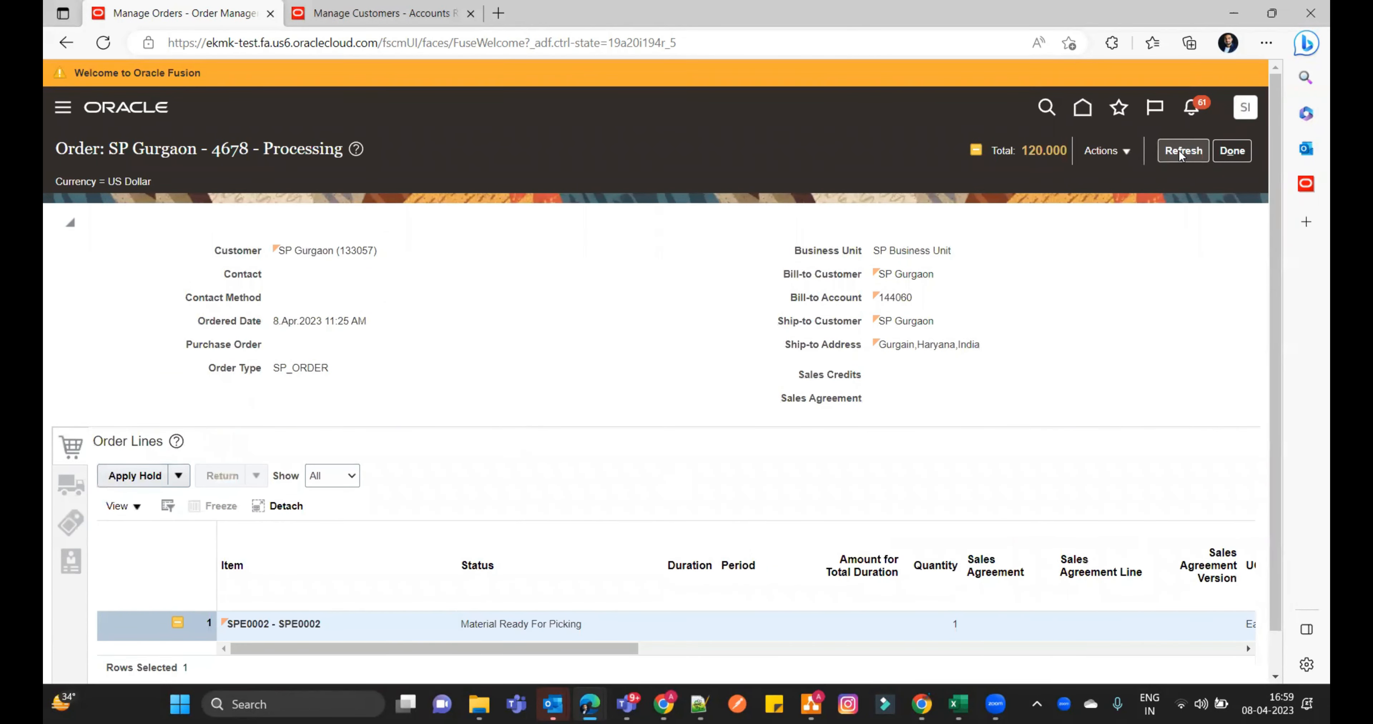
pyautogui.click(1180, 153)
pyautogui.click(1180, 154)
pyautogui.click(1180, 154)
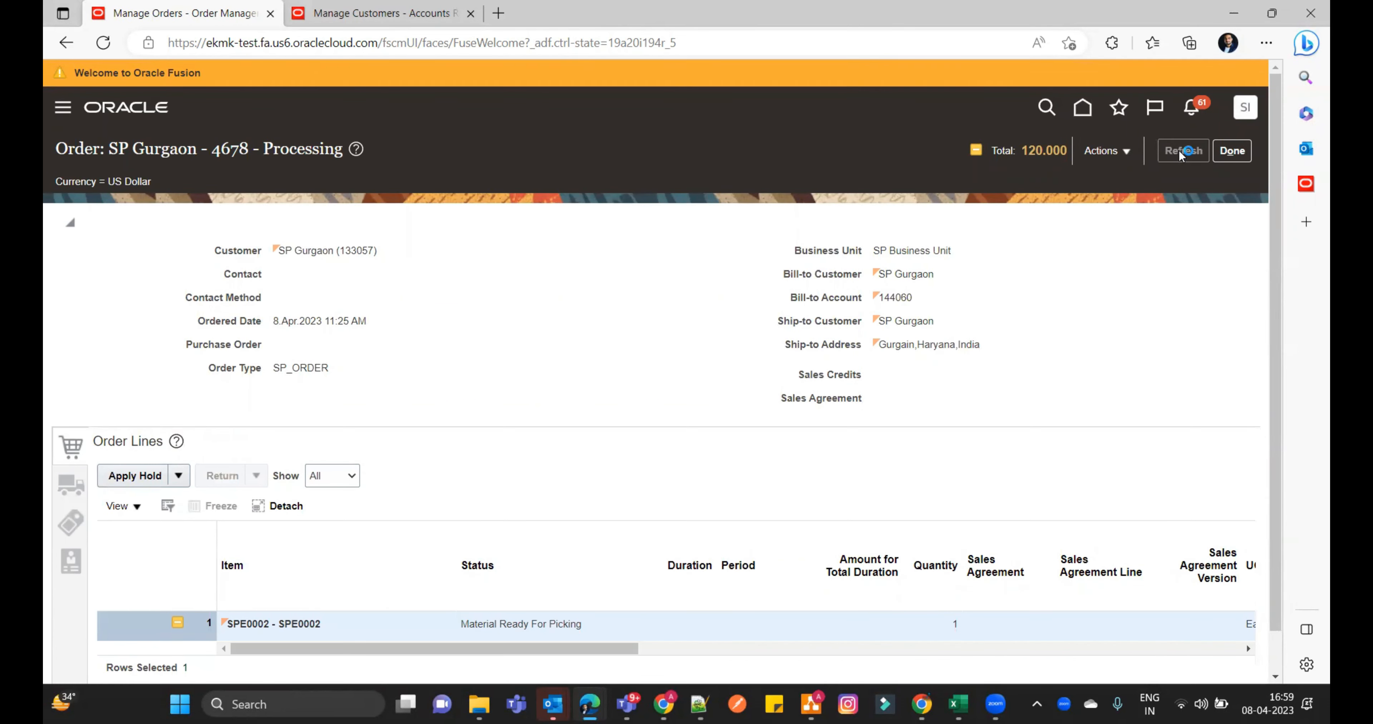
pyautogui.click(1179, 154)
pyautogui.click(1180, 154)
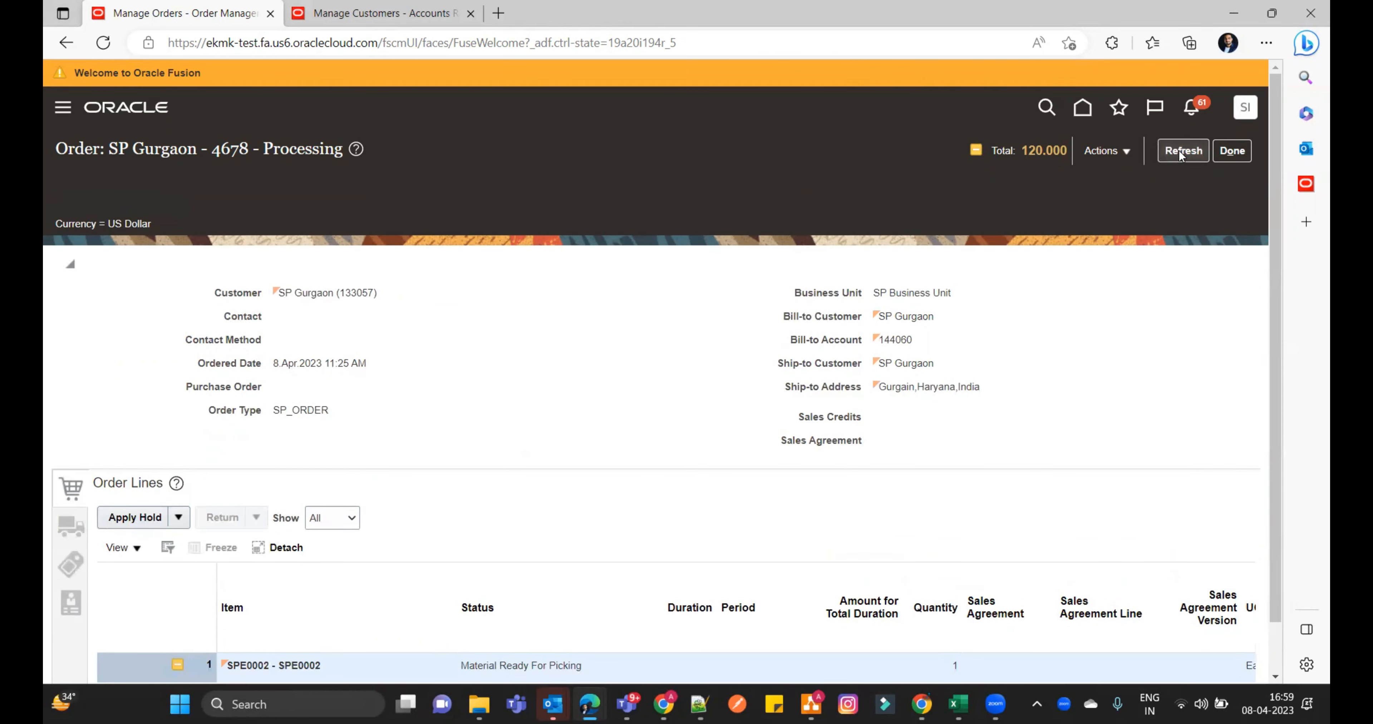
pyautogui.click(1180, 154)
pyautogui.click(1180, 154)
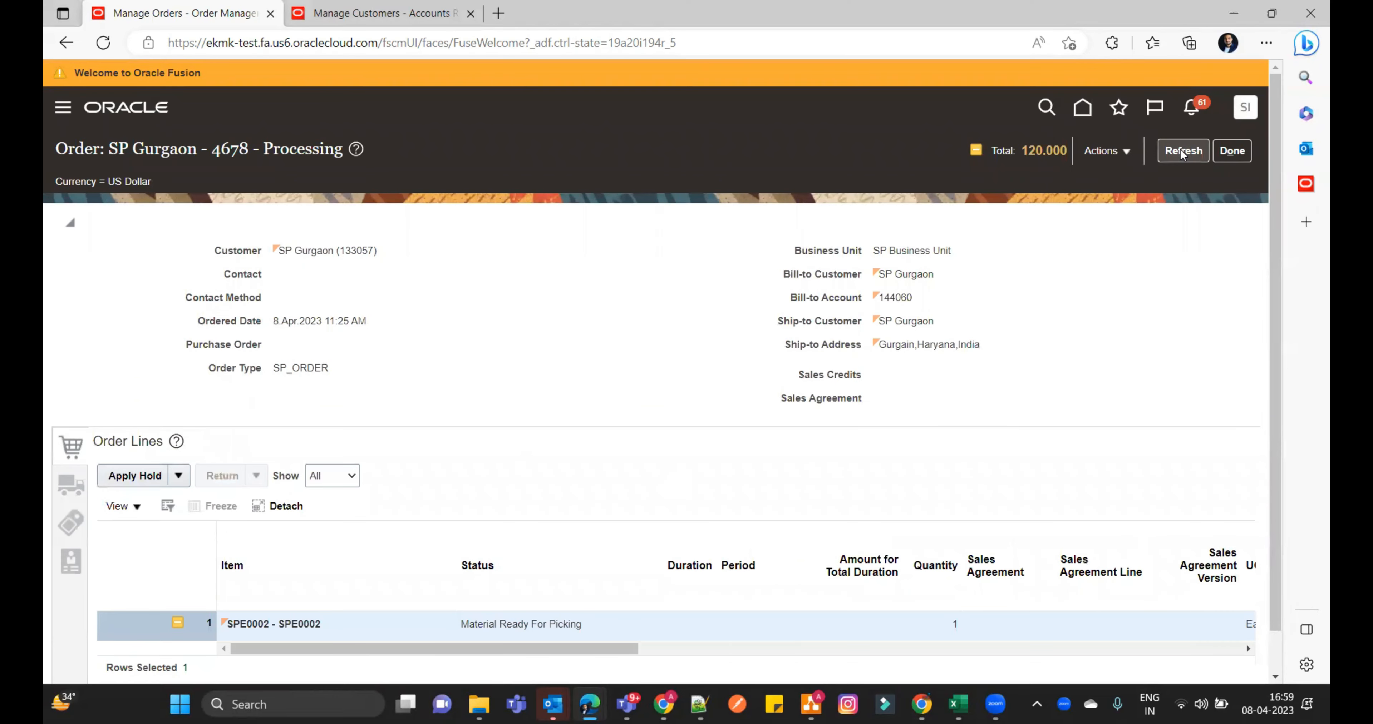
pyautogui.click(1179, 154)
pyautogui.click(1182, 149)
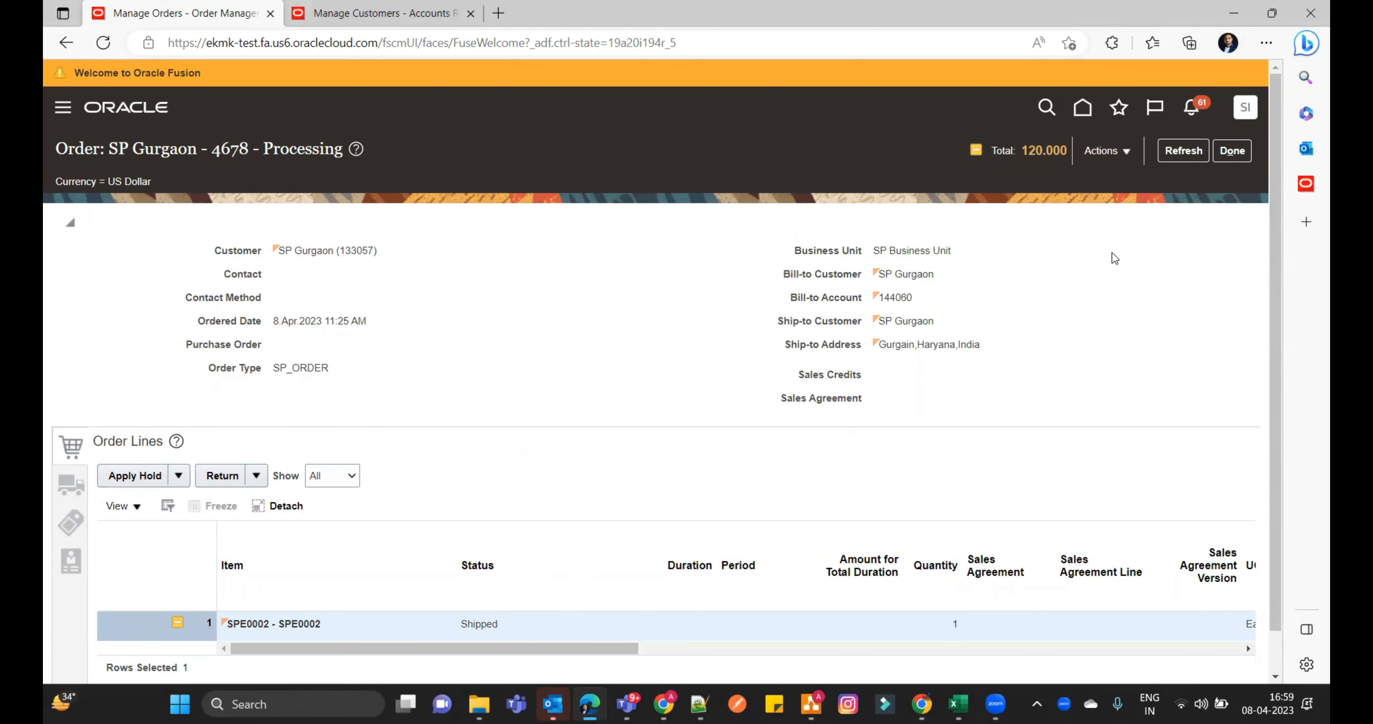
pyautogui.click(1184, 152)
# - Return to the home page and open Setup and Maintenance
pyautogui.click(1082, 112)
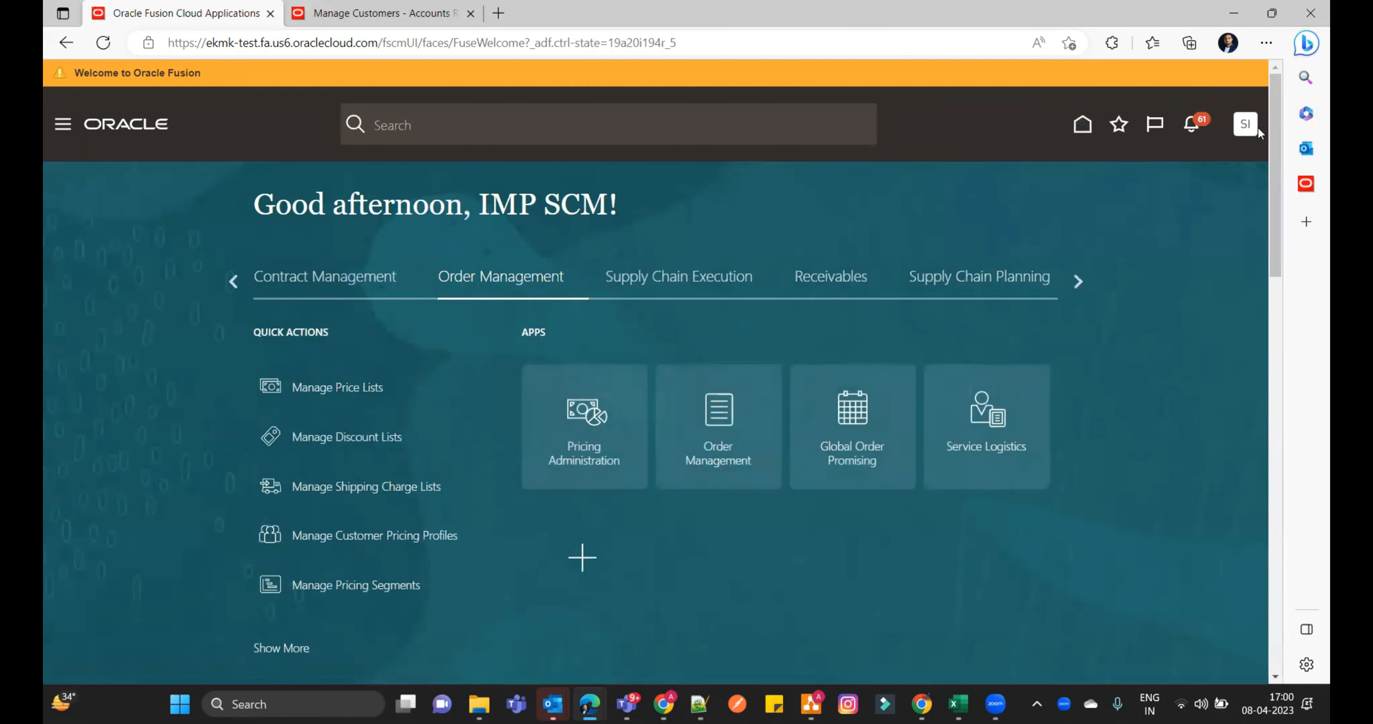
pyautogui.click(1245, 125)
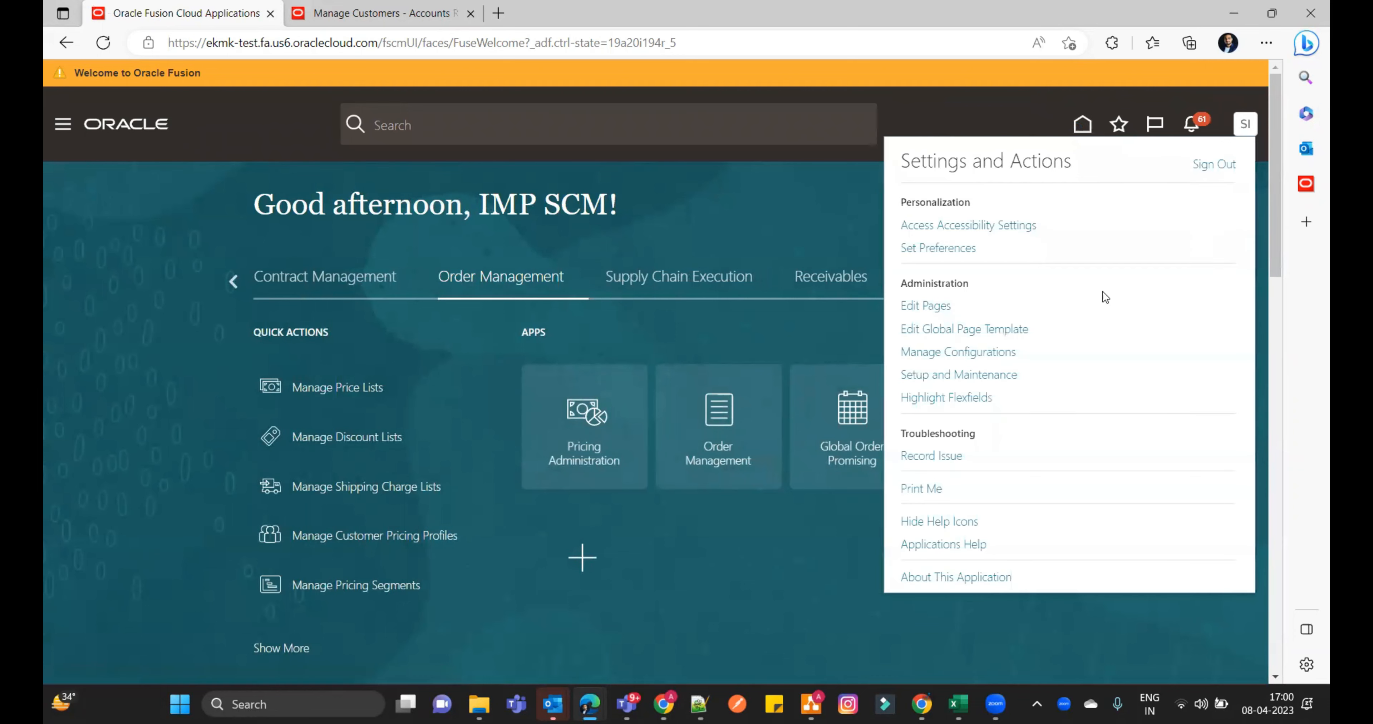
pyautogui.click(1012, 375)
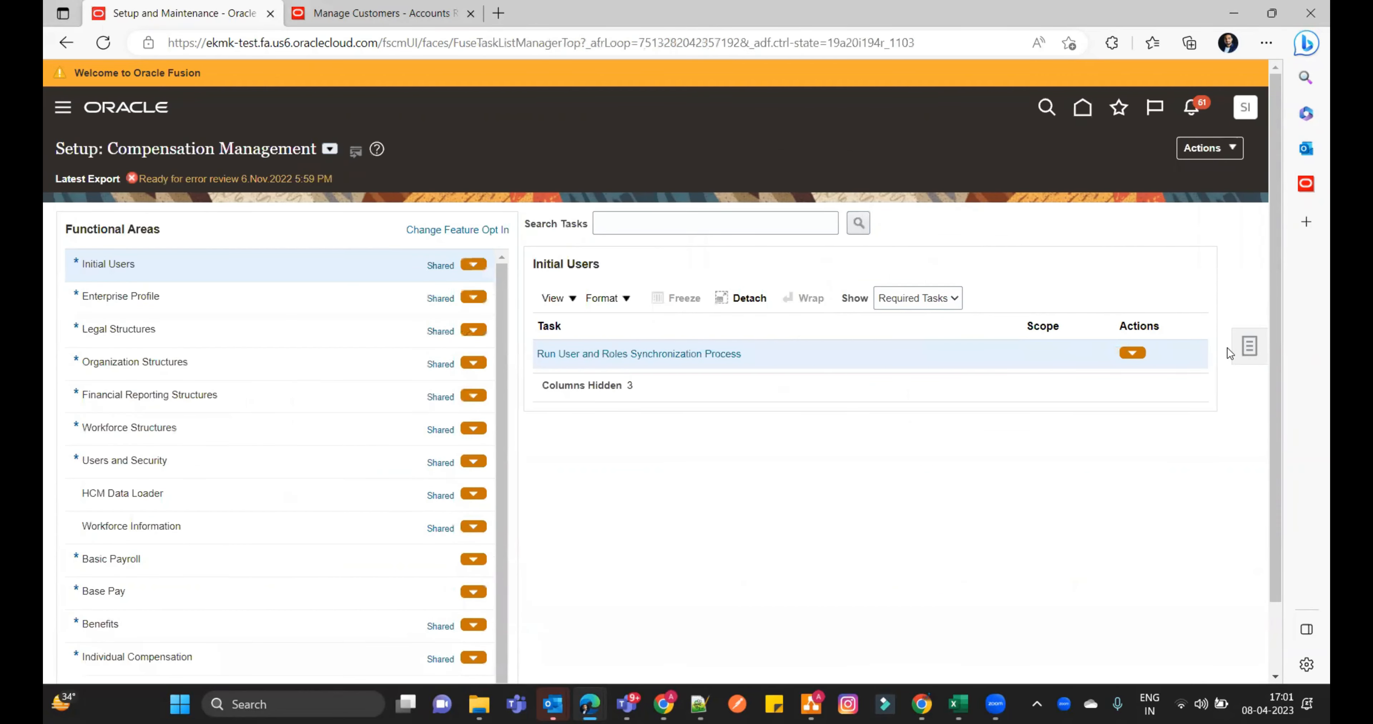
# - Search the setup tasks for "Manage%Status%values%" and open the Manage Status Values task
pyautogui.click(1245, 349)
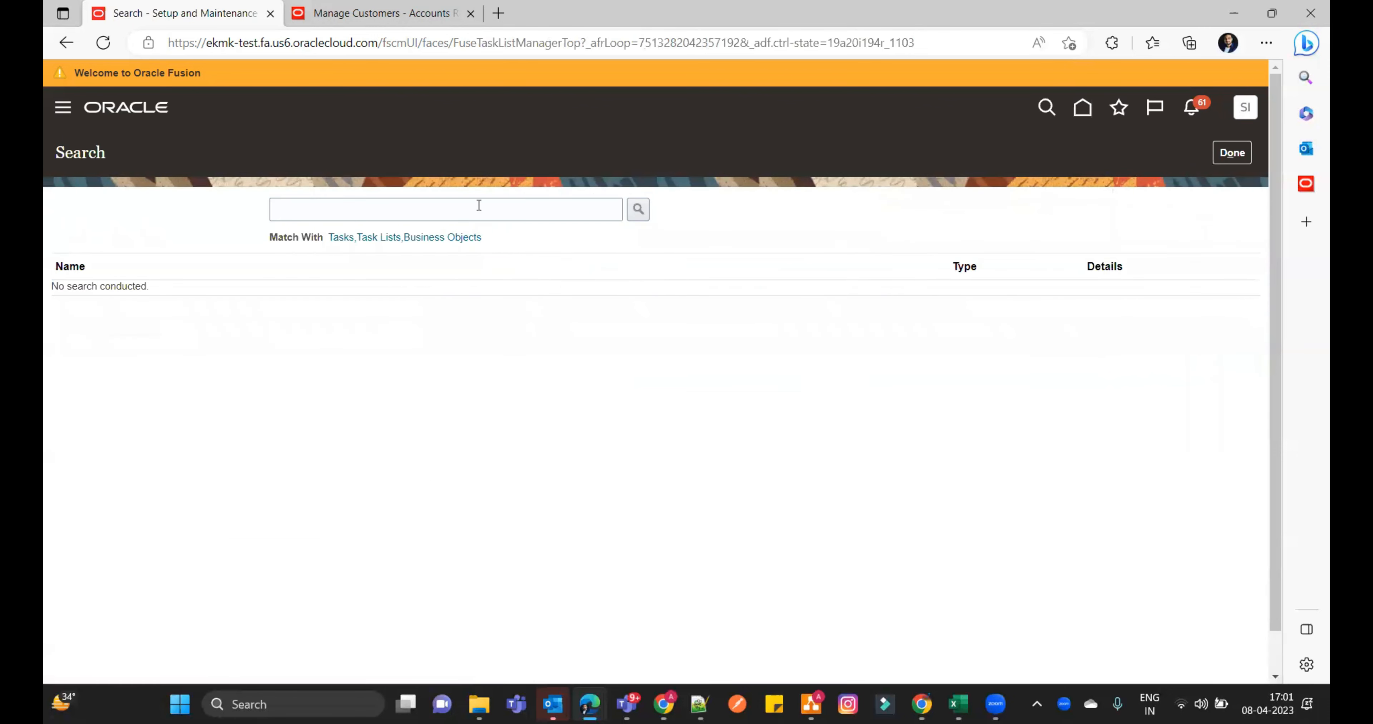
pyautogui.click(479, 206)
pyautogui.write('Mana')
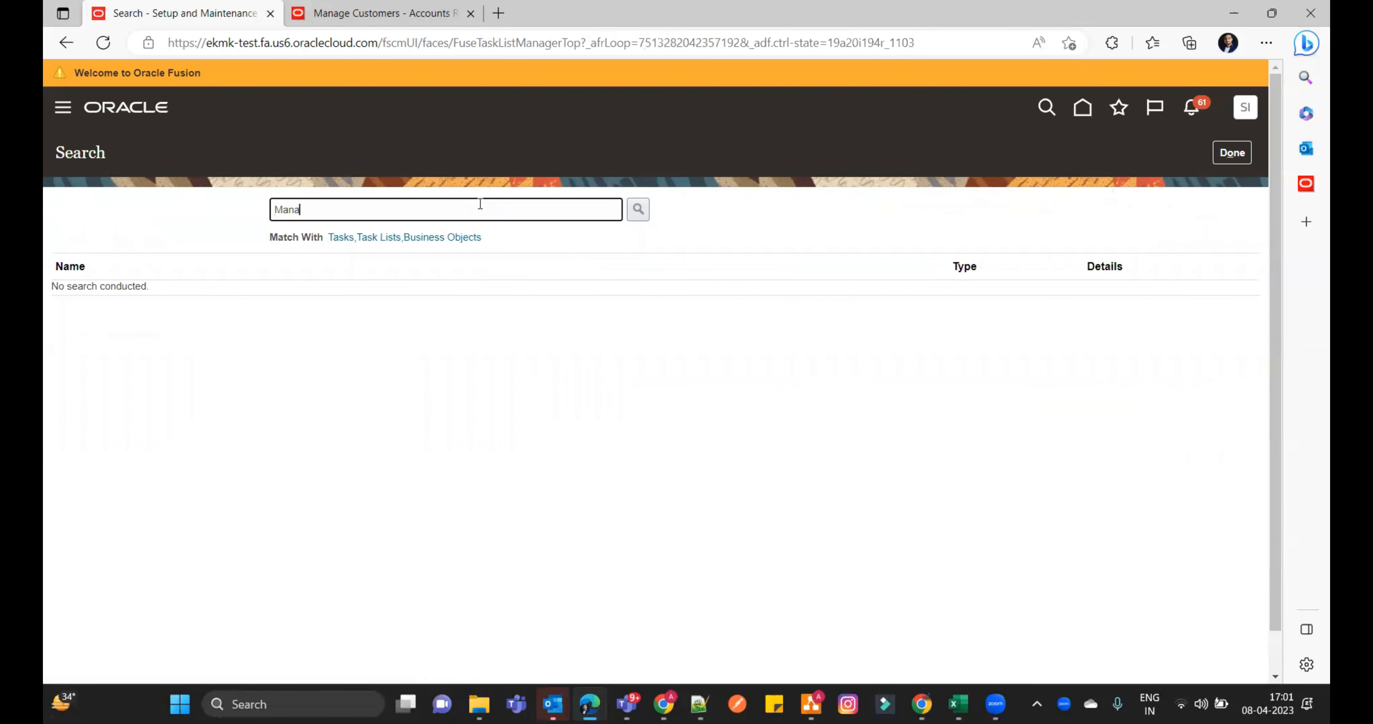
pyautogui.write('ge%Status%values%')
pyautogui.press('Return')
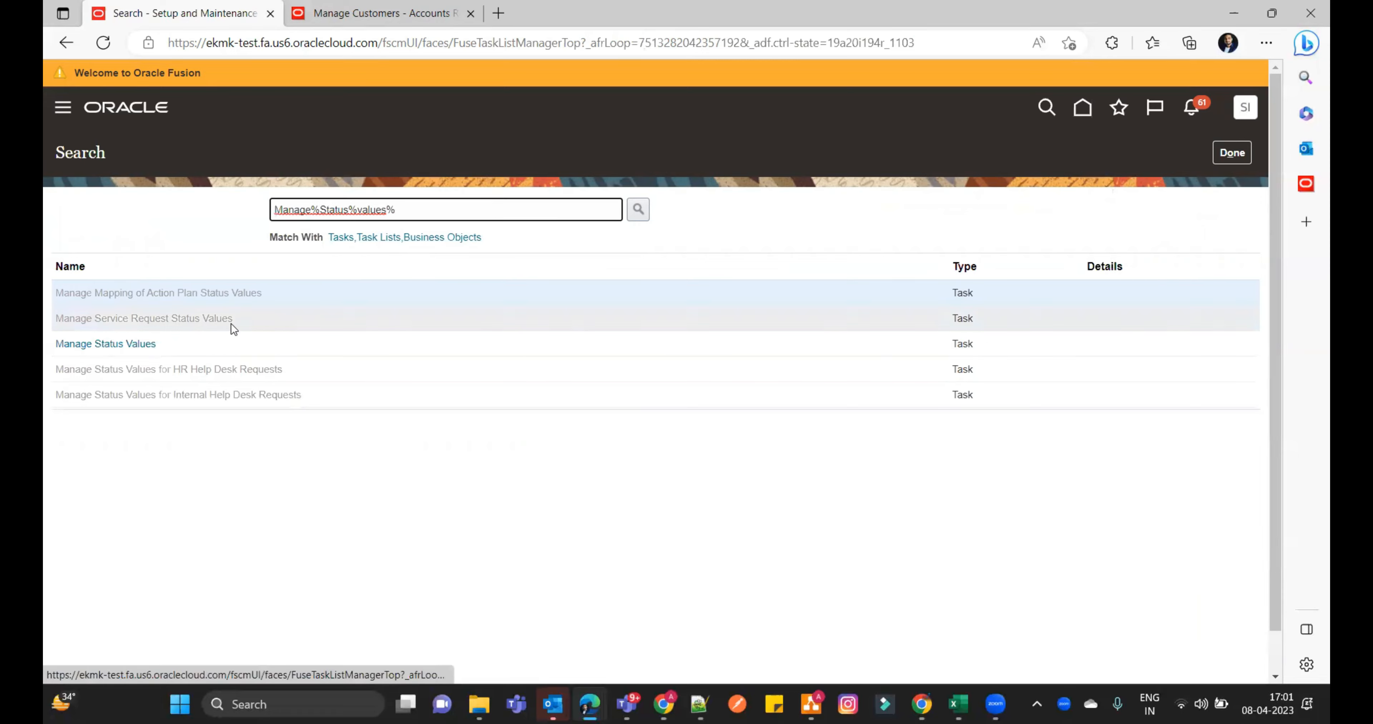
pyautogui.click(120, 345)
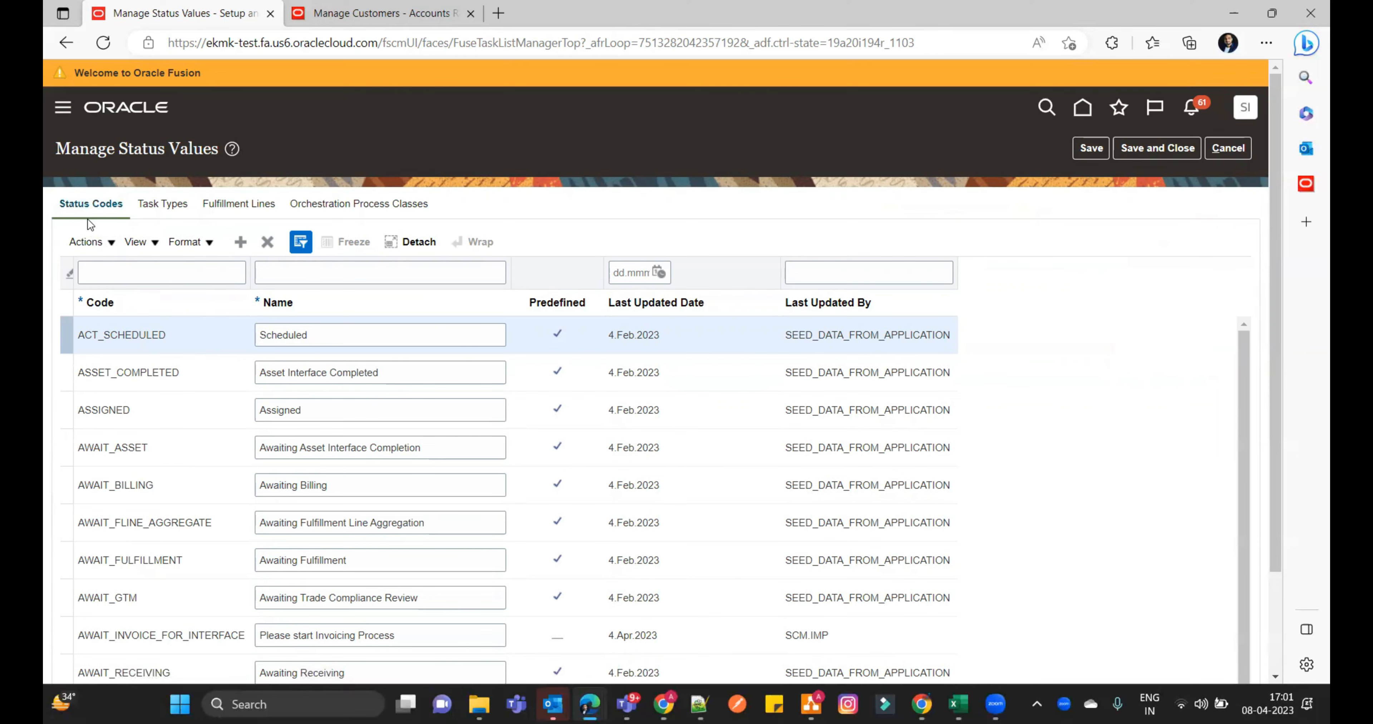
# - Filter the status codes by name, first with "M" and then with "Demand", to check the existing custom statuses
pyautogui.click(300, 273)
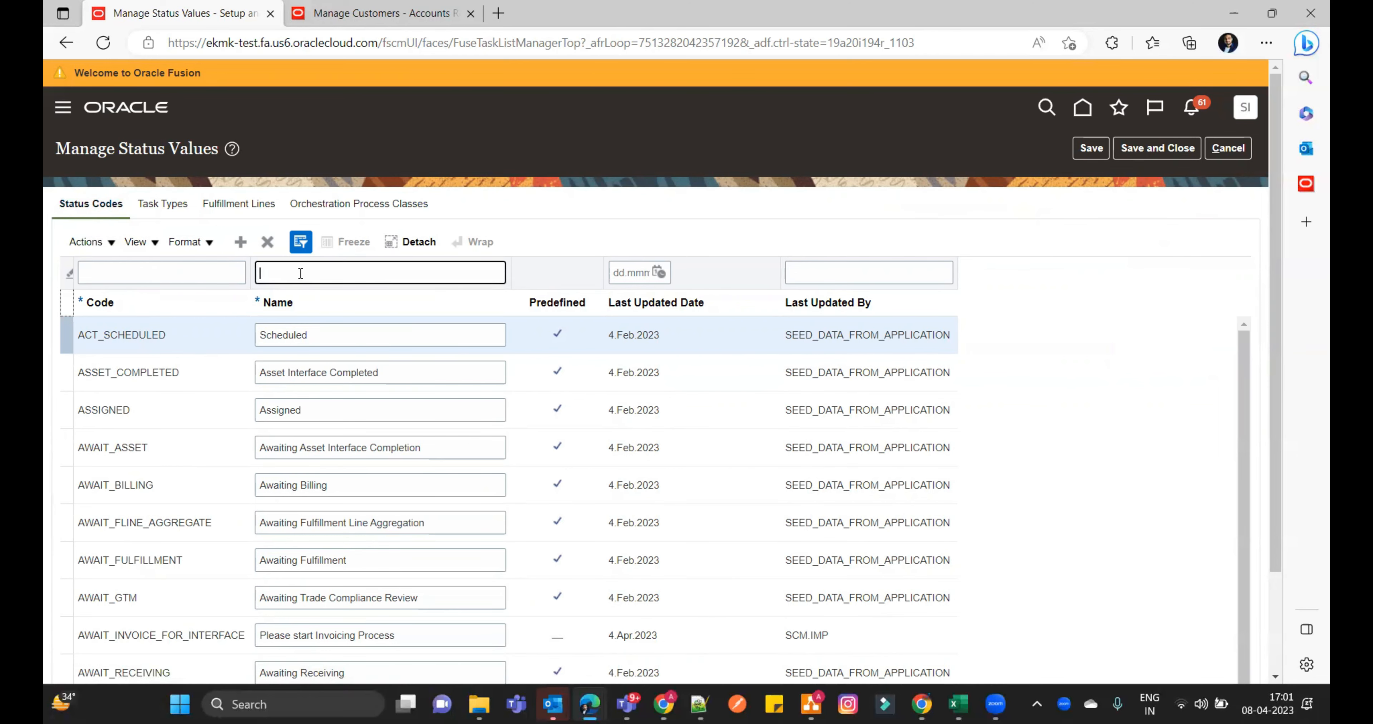
pyautogui.write('M')
pyautogui.press('Return')
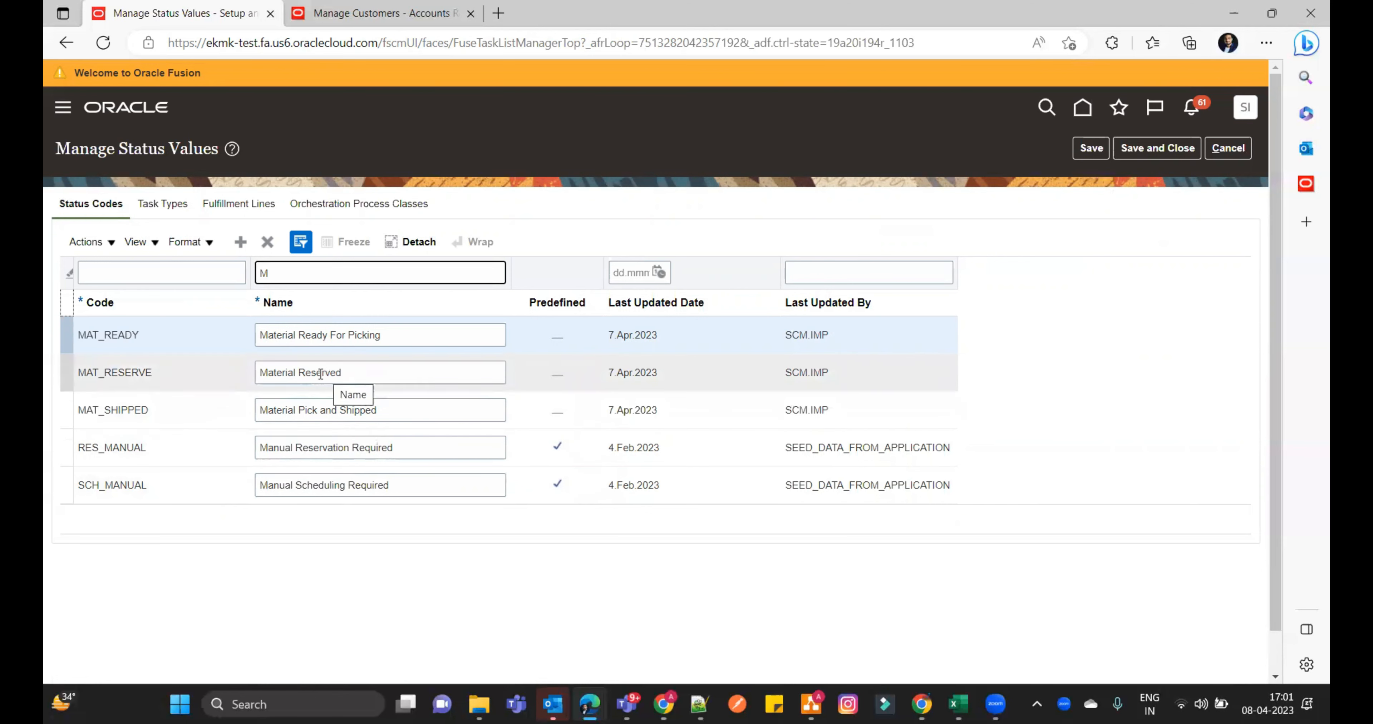
pyautogui.doubleClick(333, 283)
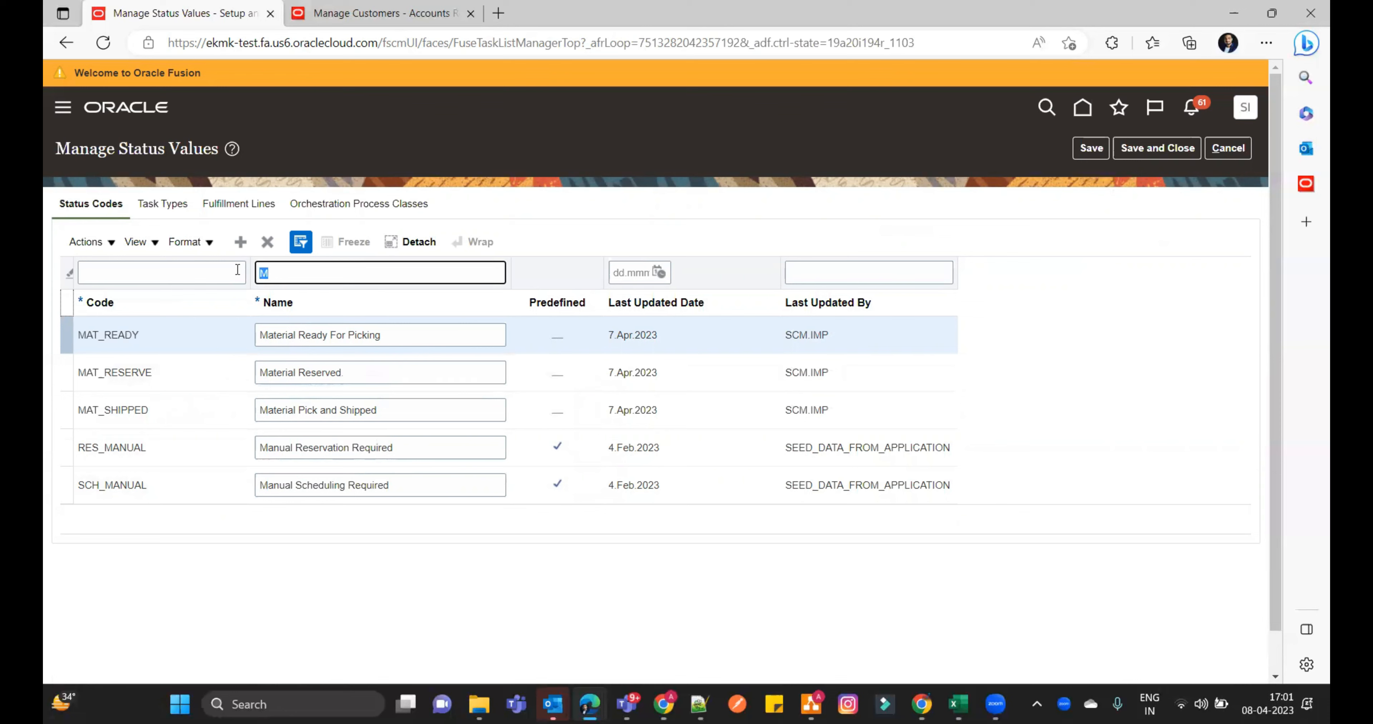
pyautogui.write('Demand')
pyautogui.press('Return')
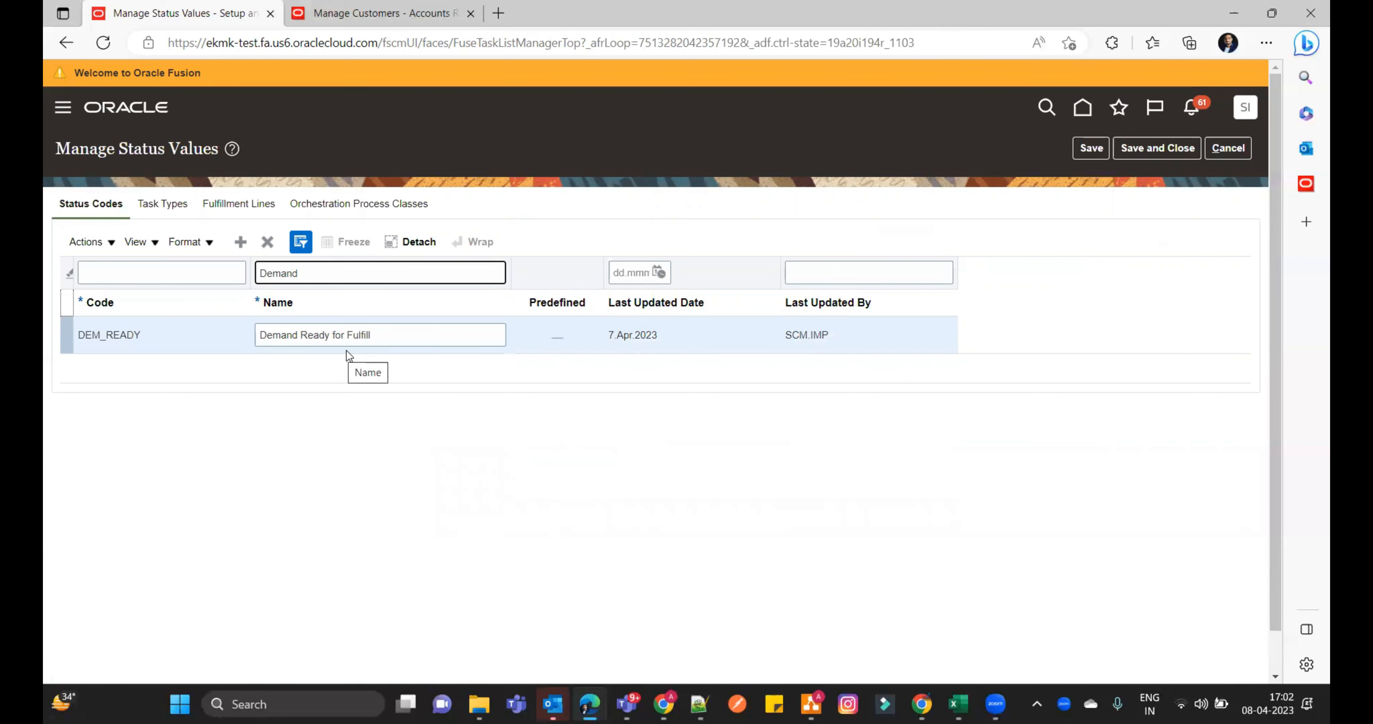
# - Create and save the status code AWAIT_CUSTOM named "Demand Fulfillment Process Started", copying the name for reuse
pyautogui.click(241, 243)
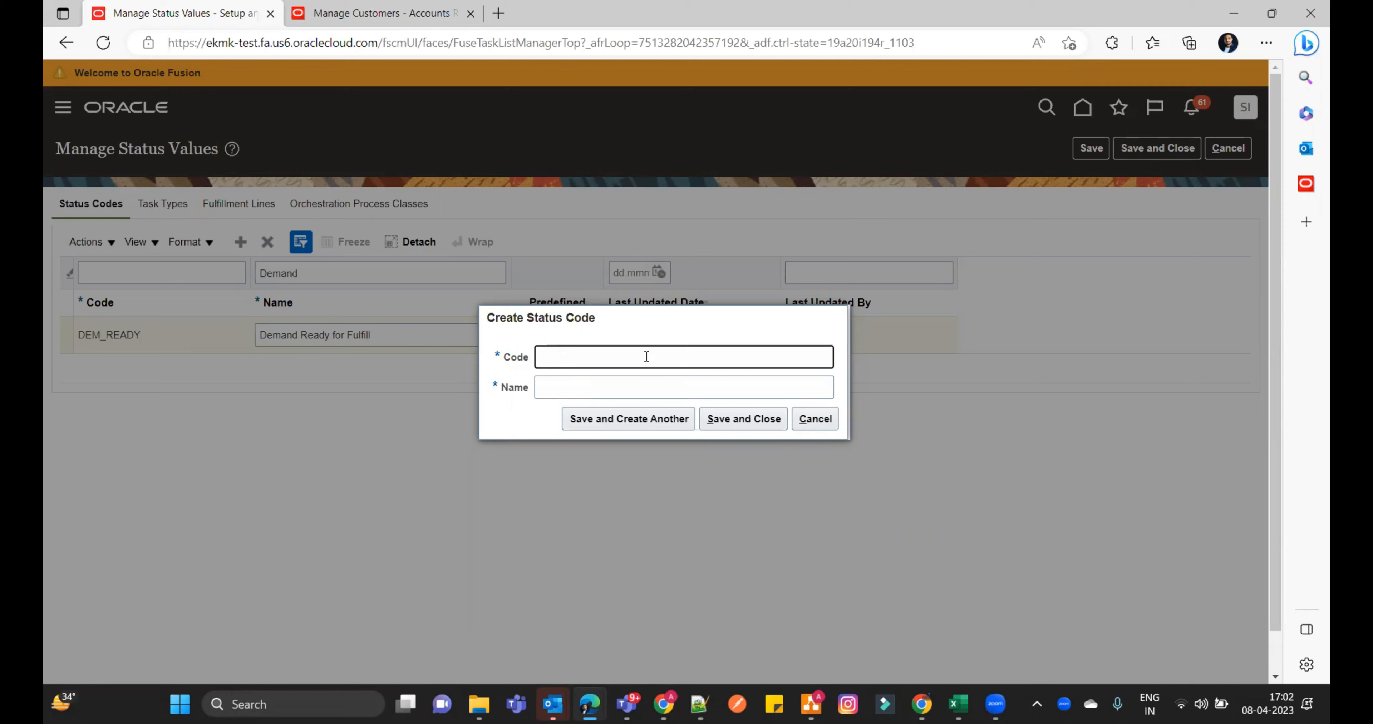
pyautogui.write('AWAIT_CUSTOM')
pyautogui.click(641, 389)
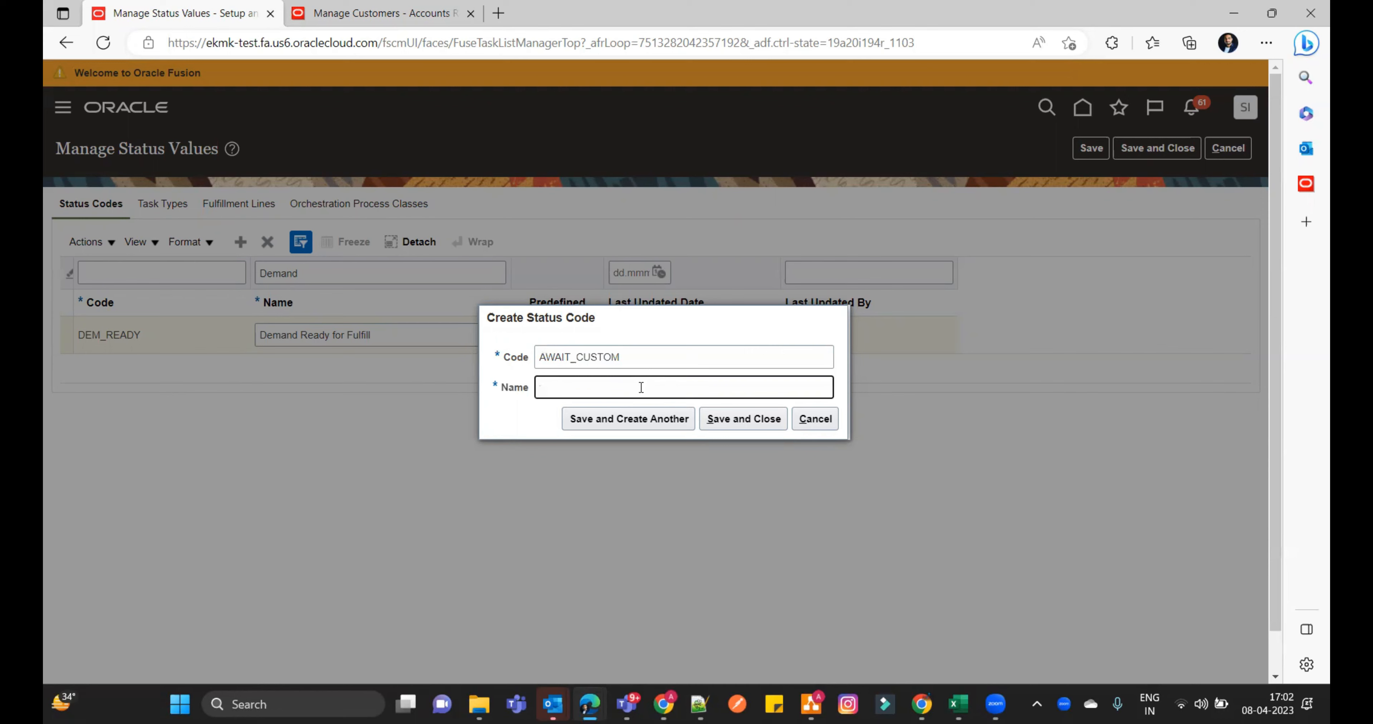
pyautogui.write('Demand Fulfillment Process Started')
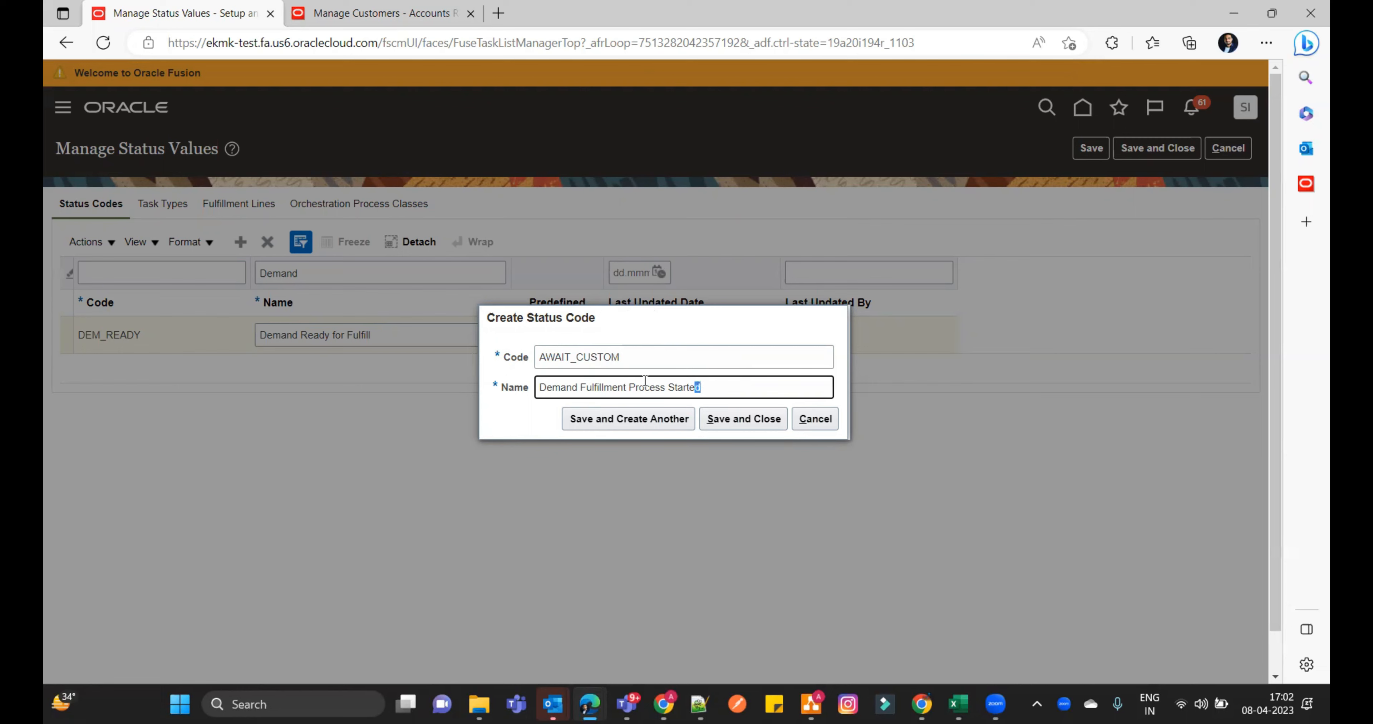
pyautogui.moveTo(708, 385); pyautogui.dragTo(472, 373)
pyautogui.hotkey('ctrl', 'c')
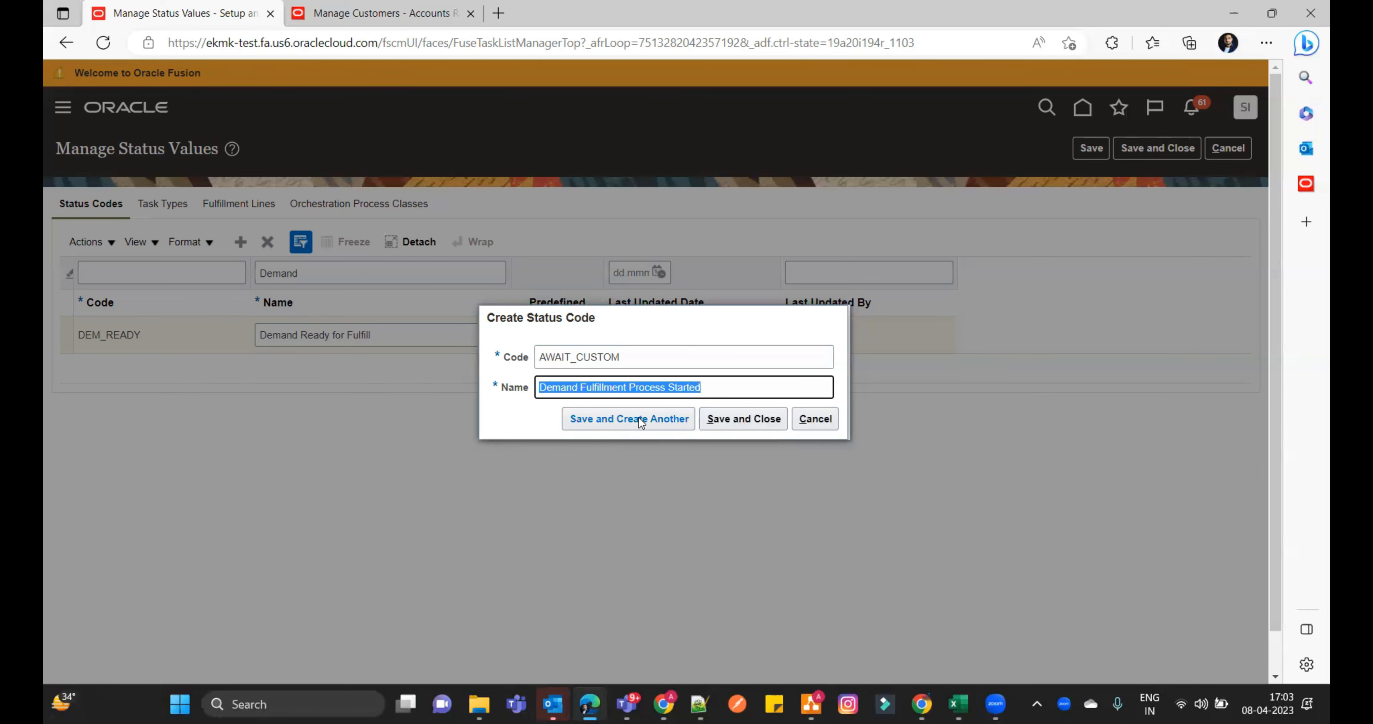
pyautogui.click(761, 418)
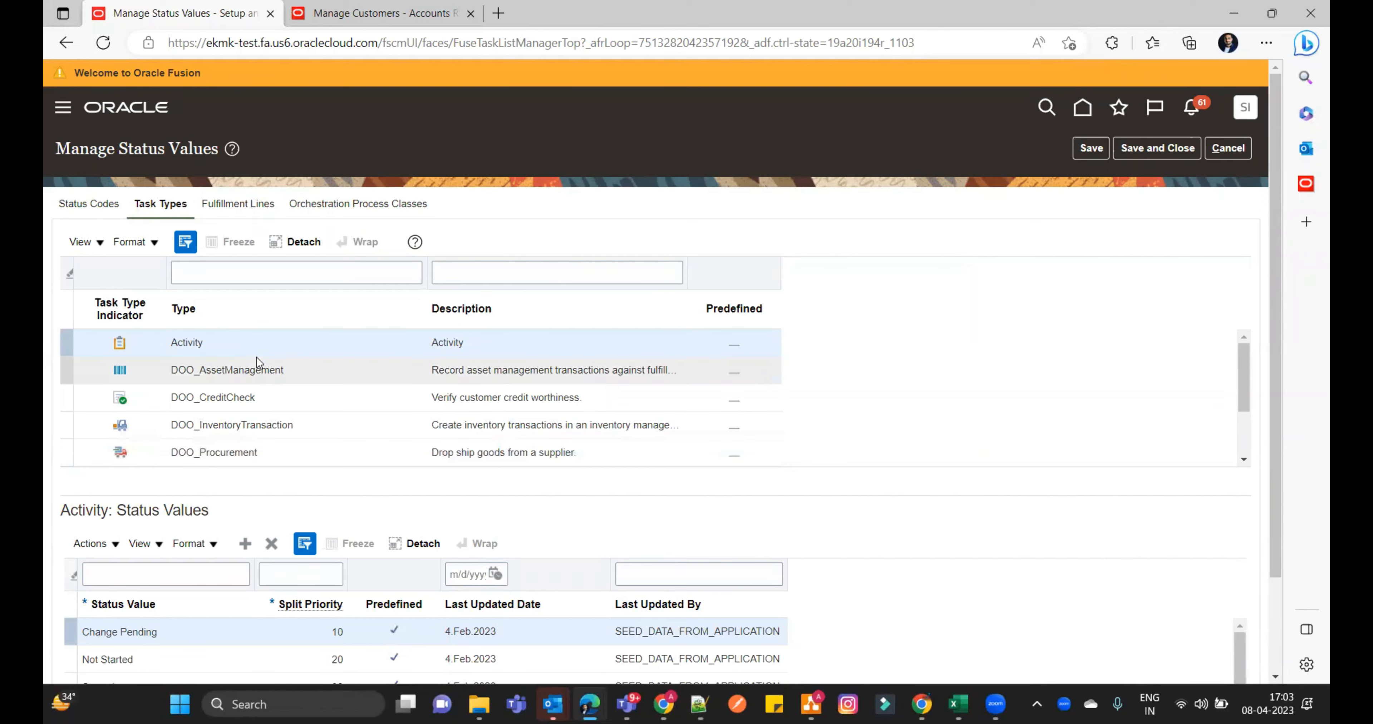
# - Add the status value "Demand Fulfillment Process Started" with split priority 15 to the Schedule task type and save
pyautogui.scroll(-1, 265, 397)
pyautogui.scroll(-1, 265, 403)
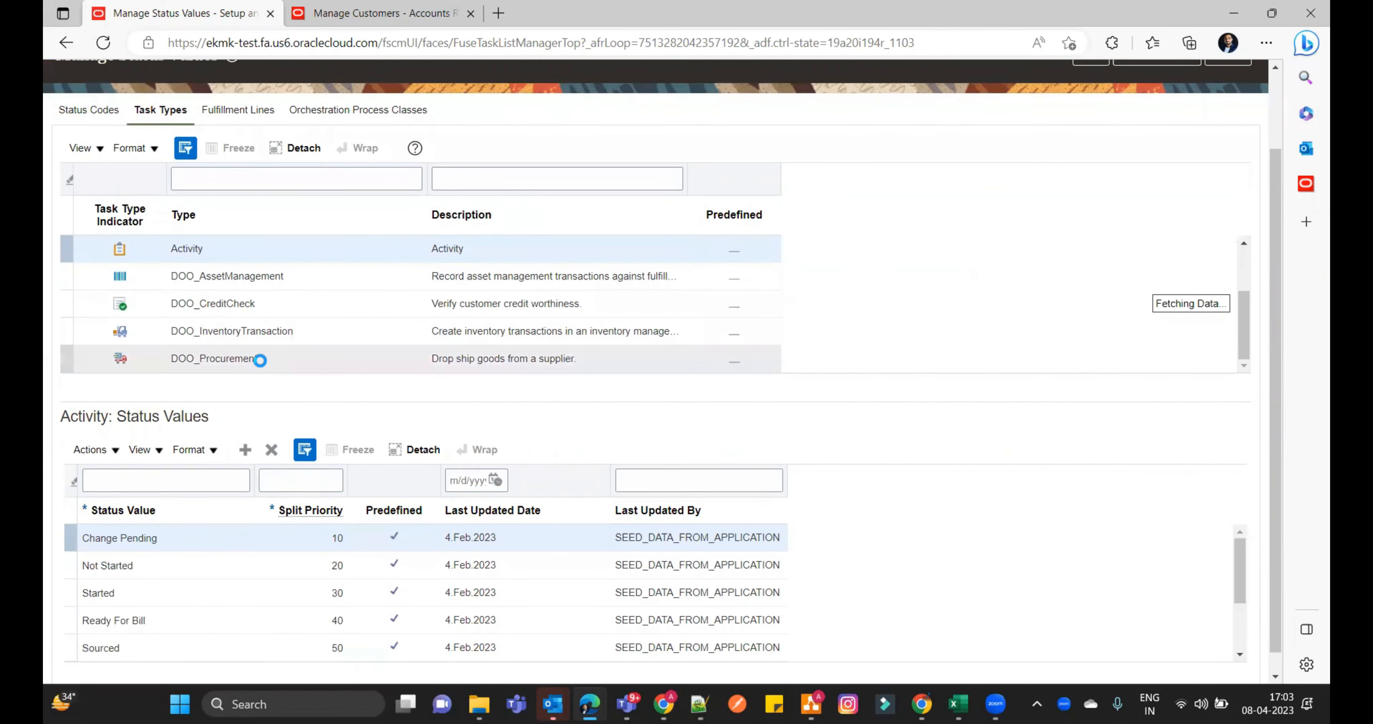
pyautogui.scroll(-3, 264, 358)
pyautogui.scroll(-4, 275, 309)
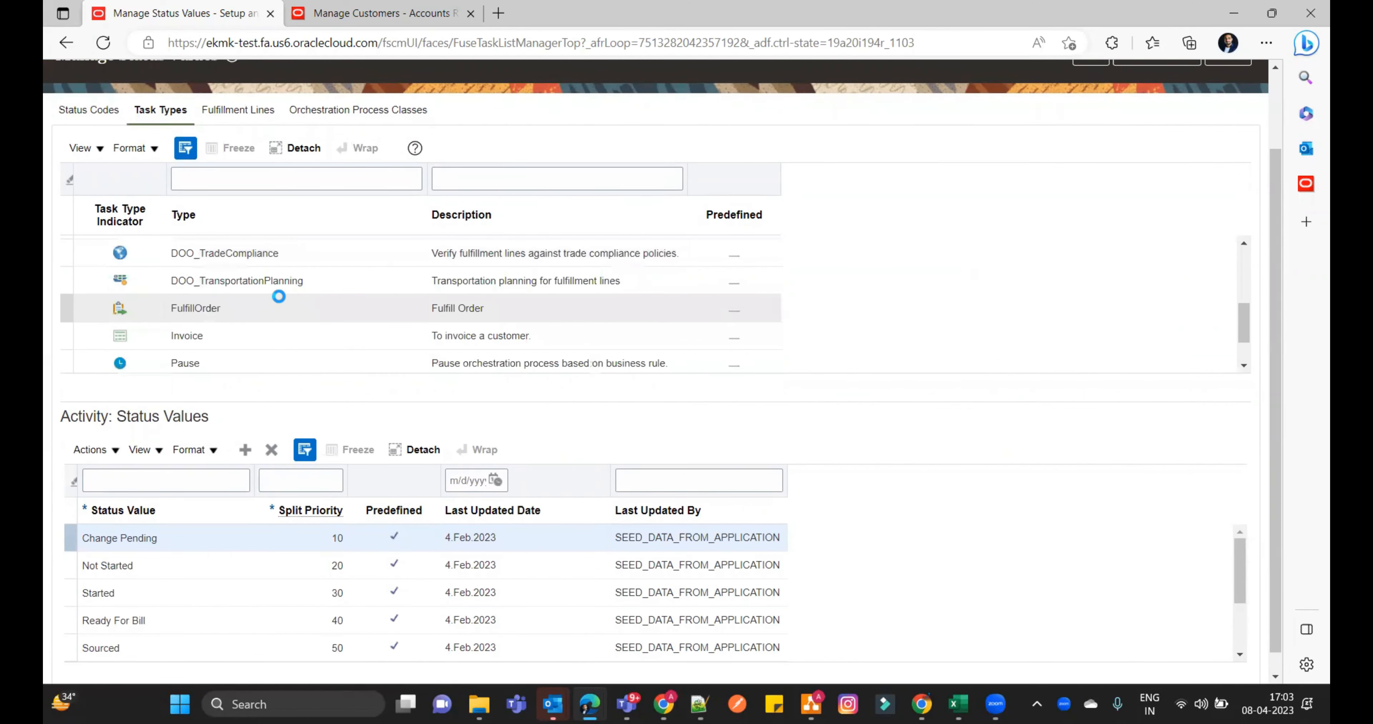
pyautogui.scroll(-4, 285, 317)
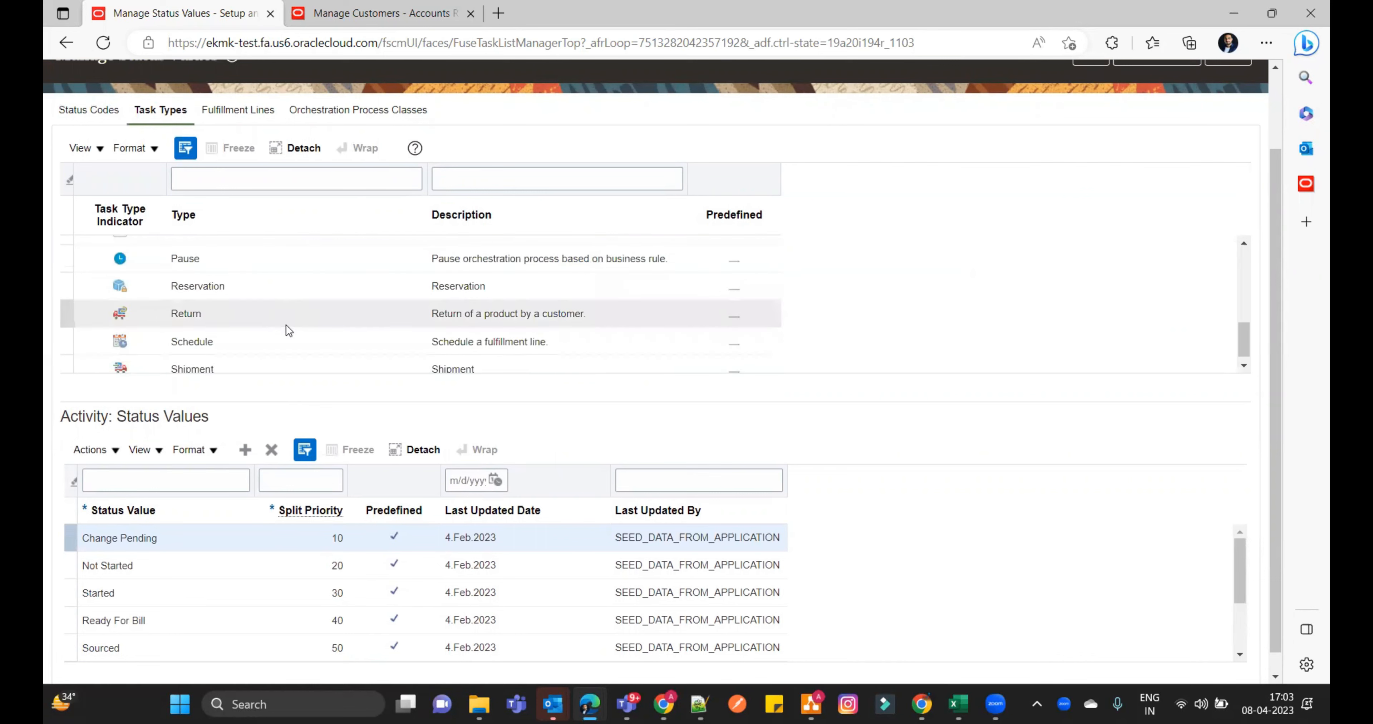
pyautogui.click(285, 343)
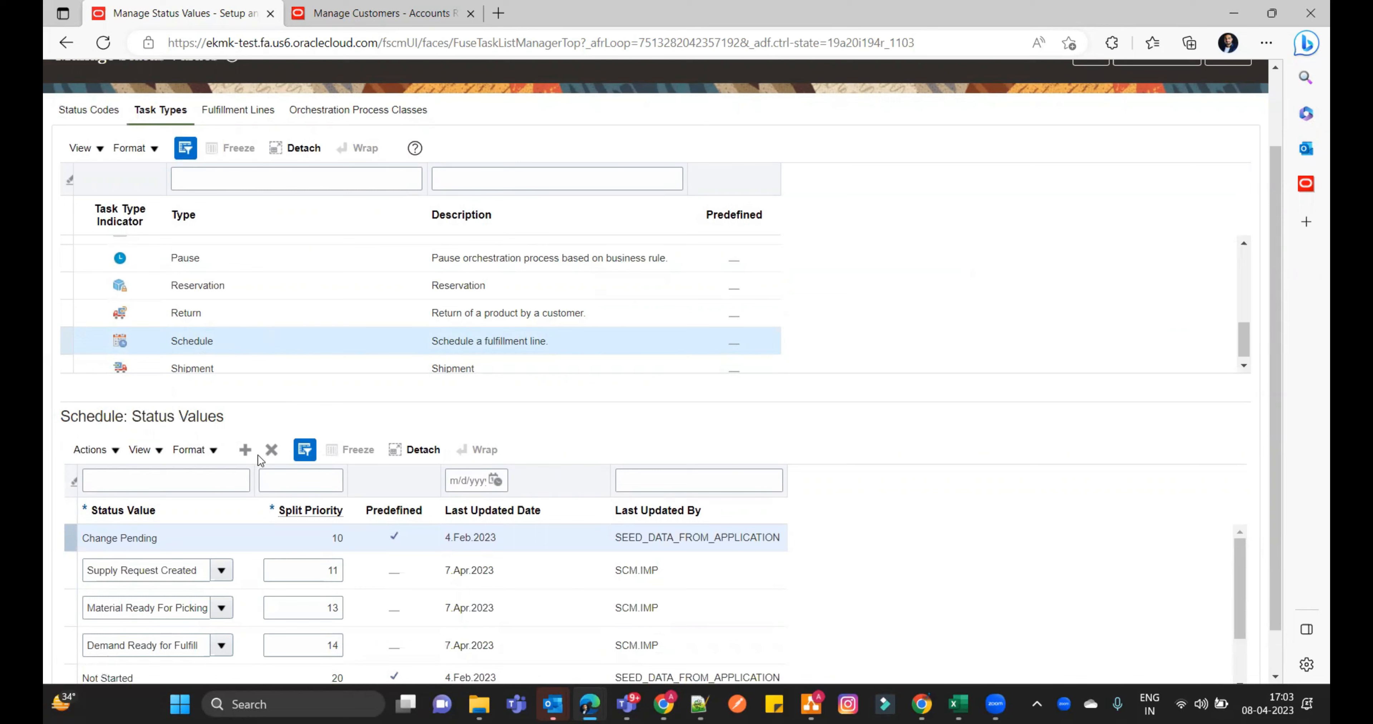
pyautogui.click(246, 450)
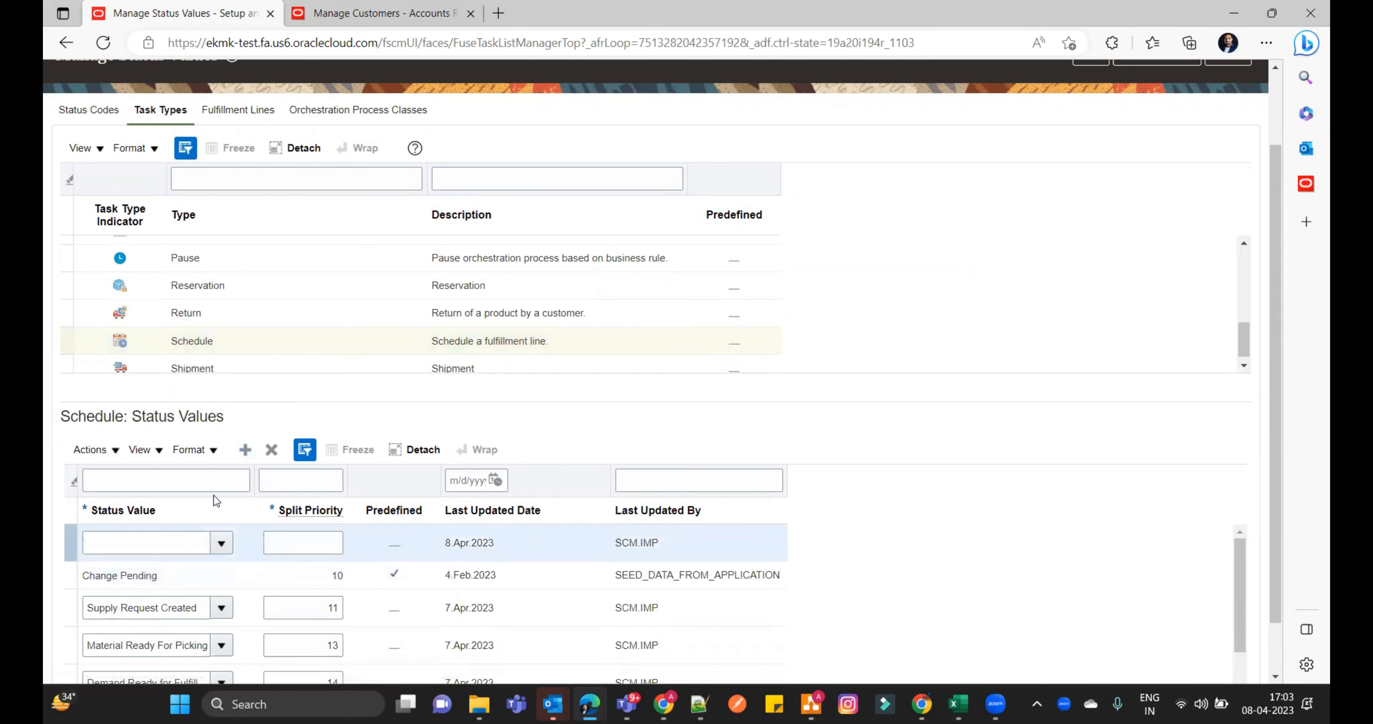
pyautogui.click(183, 539)
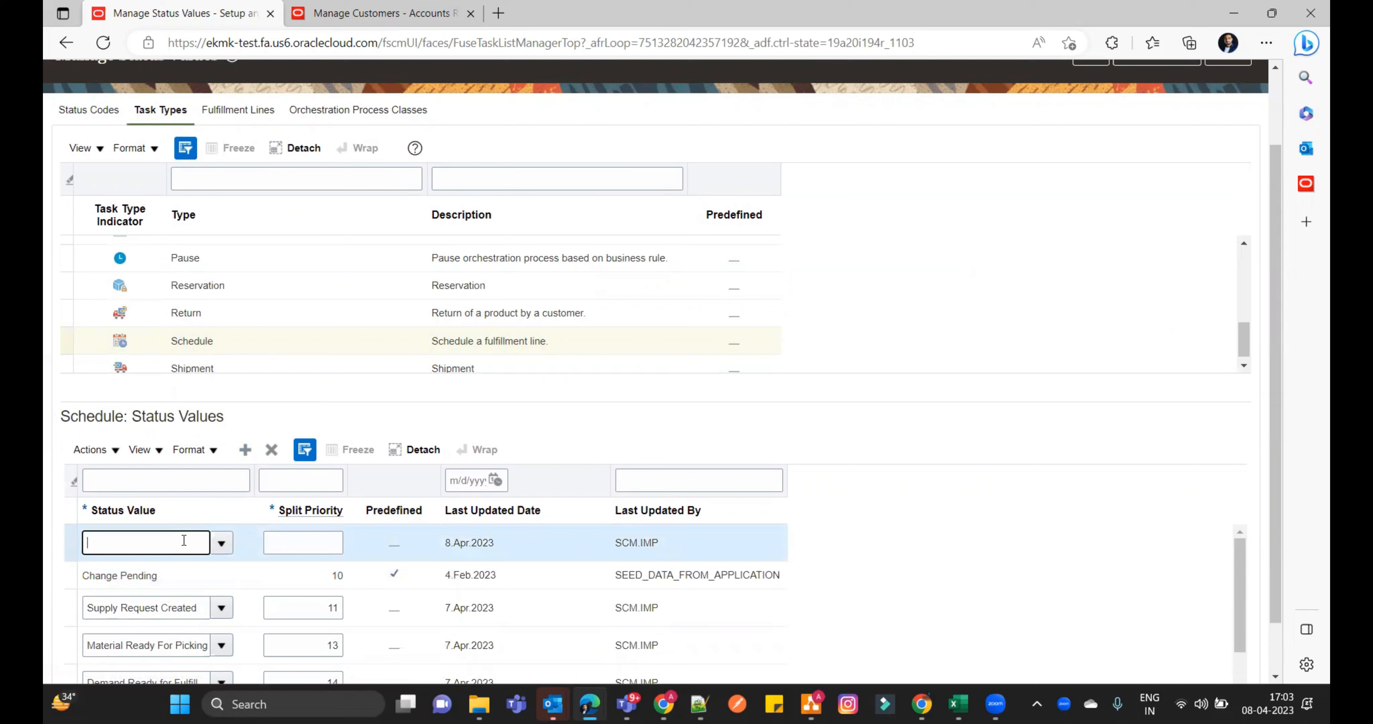
pyautogui.write('Demand Fulfillment Process Name')
pyautogui.press('Tab')
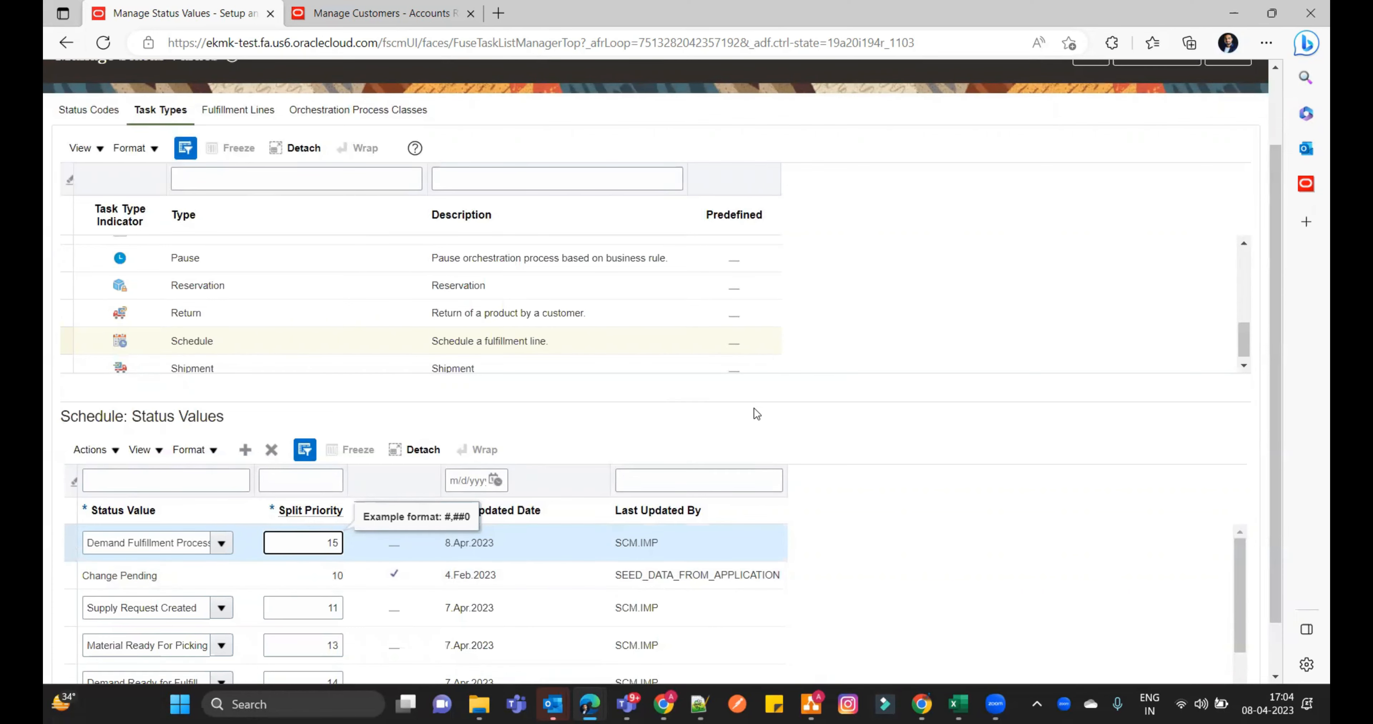
pyautogui.click(871, 424)
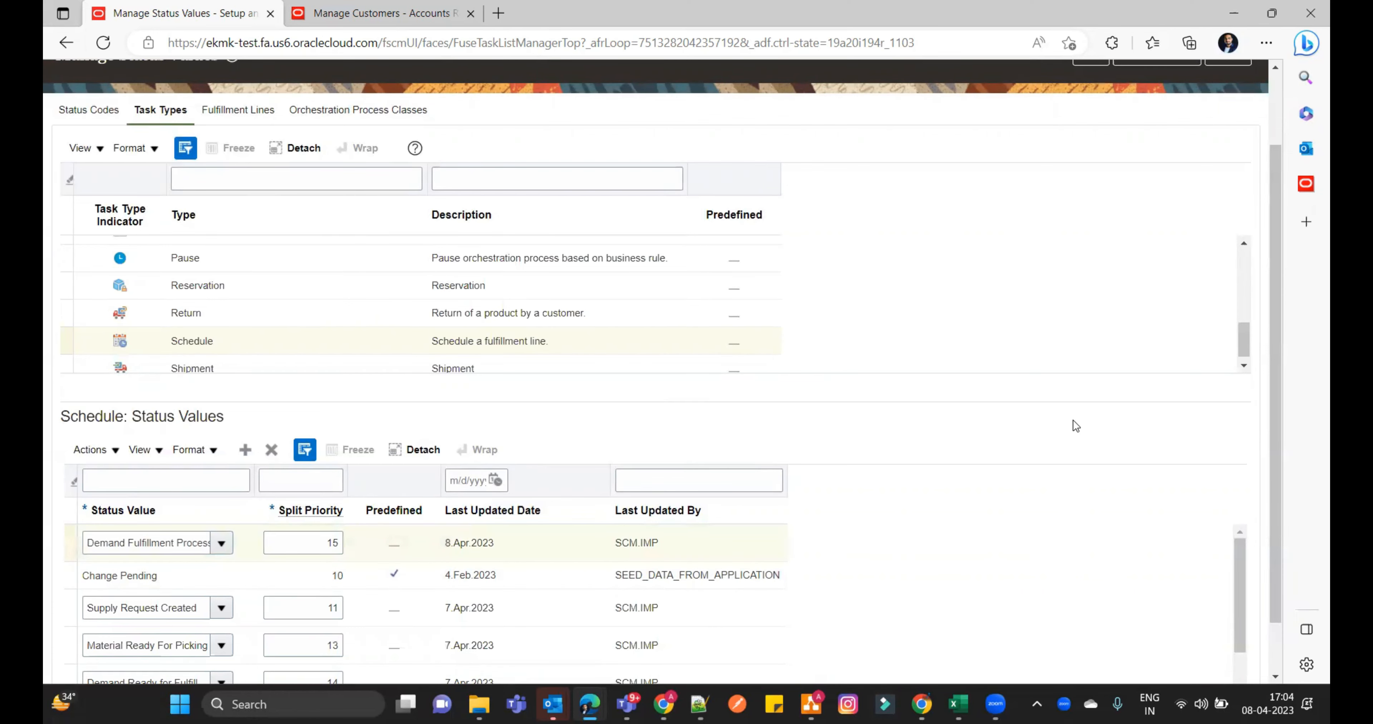
pyautogui.scroll(2, 1072, 420)
pyautogui.click(1090, 148)
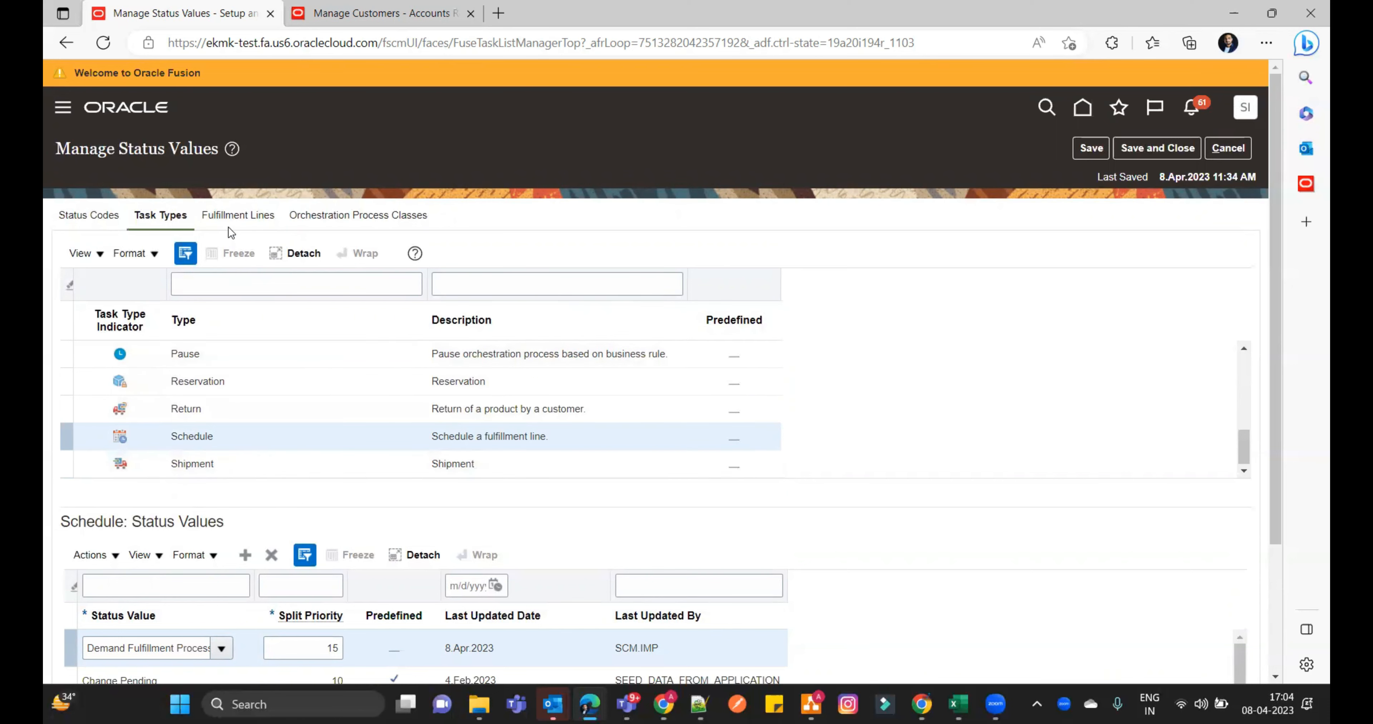
# - Add the status code with display name "Demand Fulfillment Process Started" to the fulfillment lines and save
pyautogui.click(229, 217)
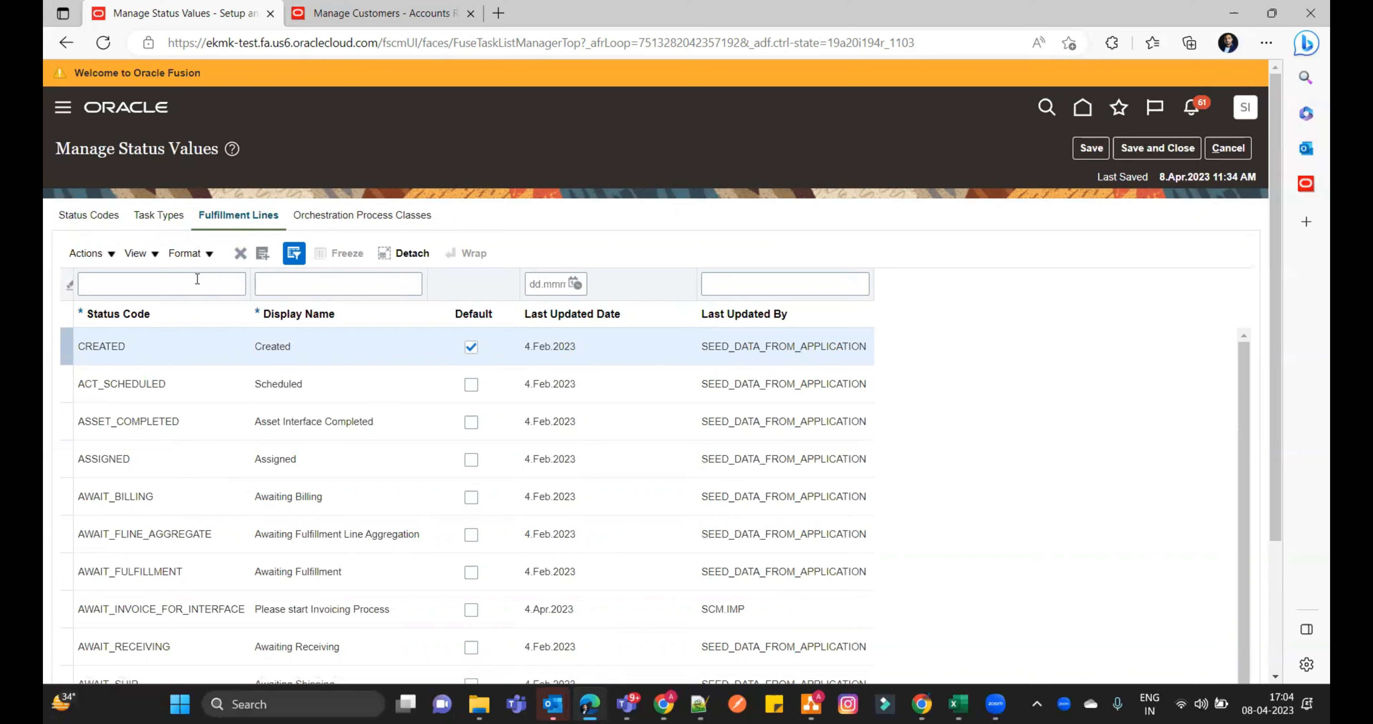
pyautogui.click(263, 256)
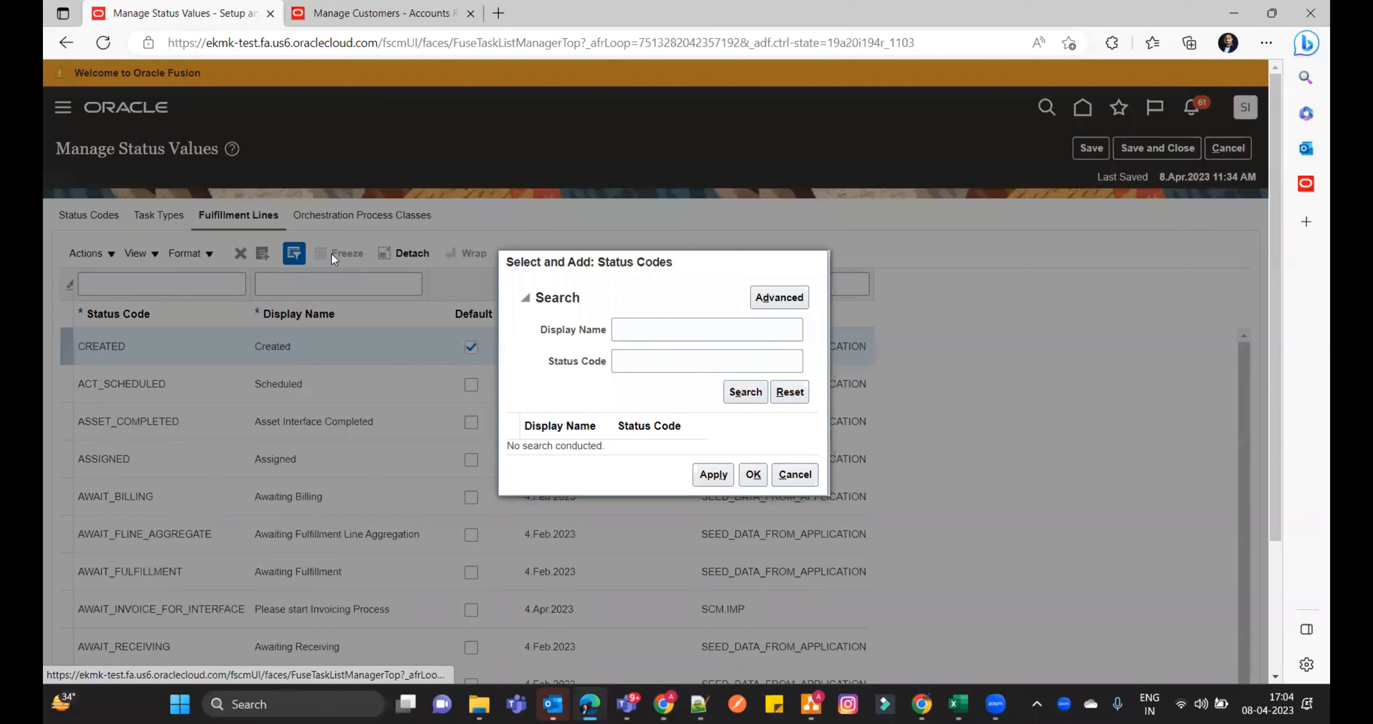
pyautogui.click(643, 326)
pyautogui.hotkey('ctrl', 'v')
pyautogui.click(744, 398)
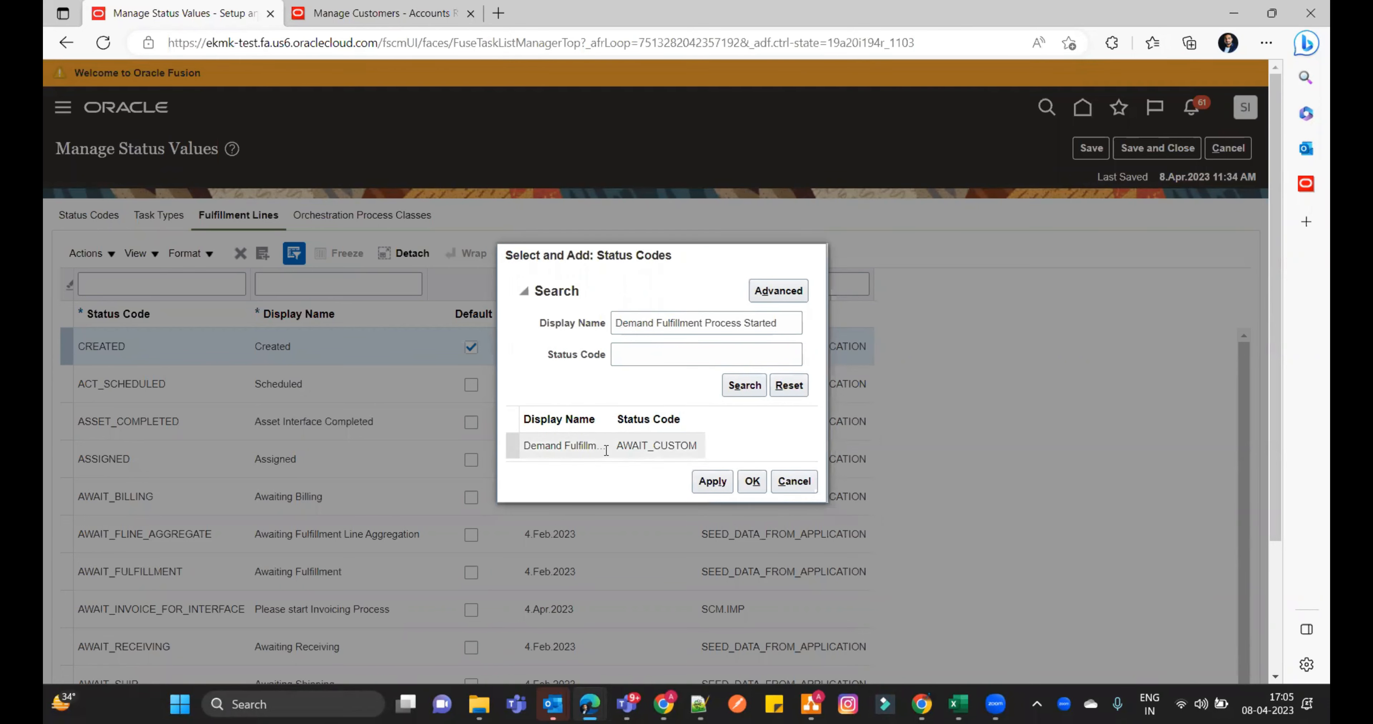
pyautogui.click(712, 481)
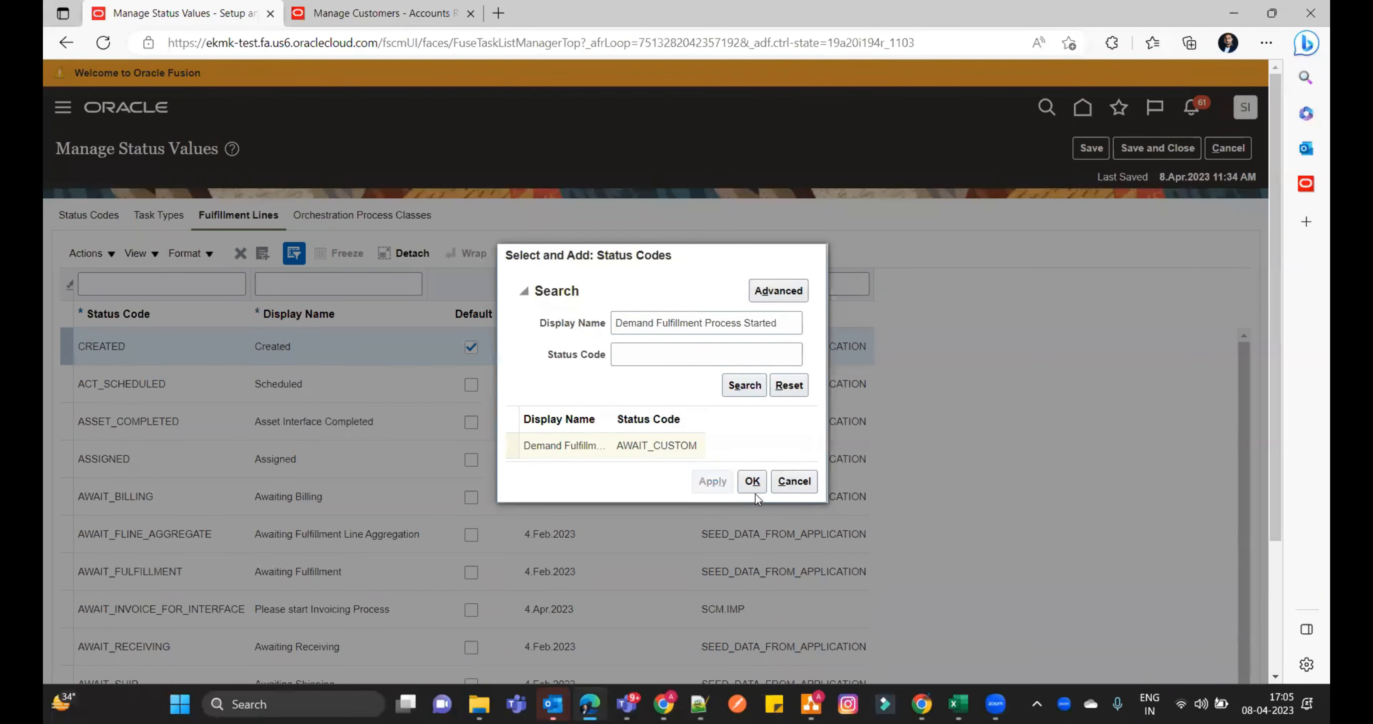
pyautogui.click(752, 481)
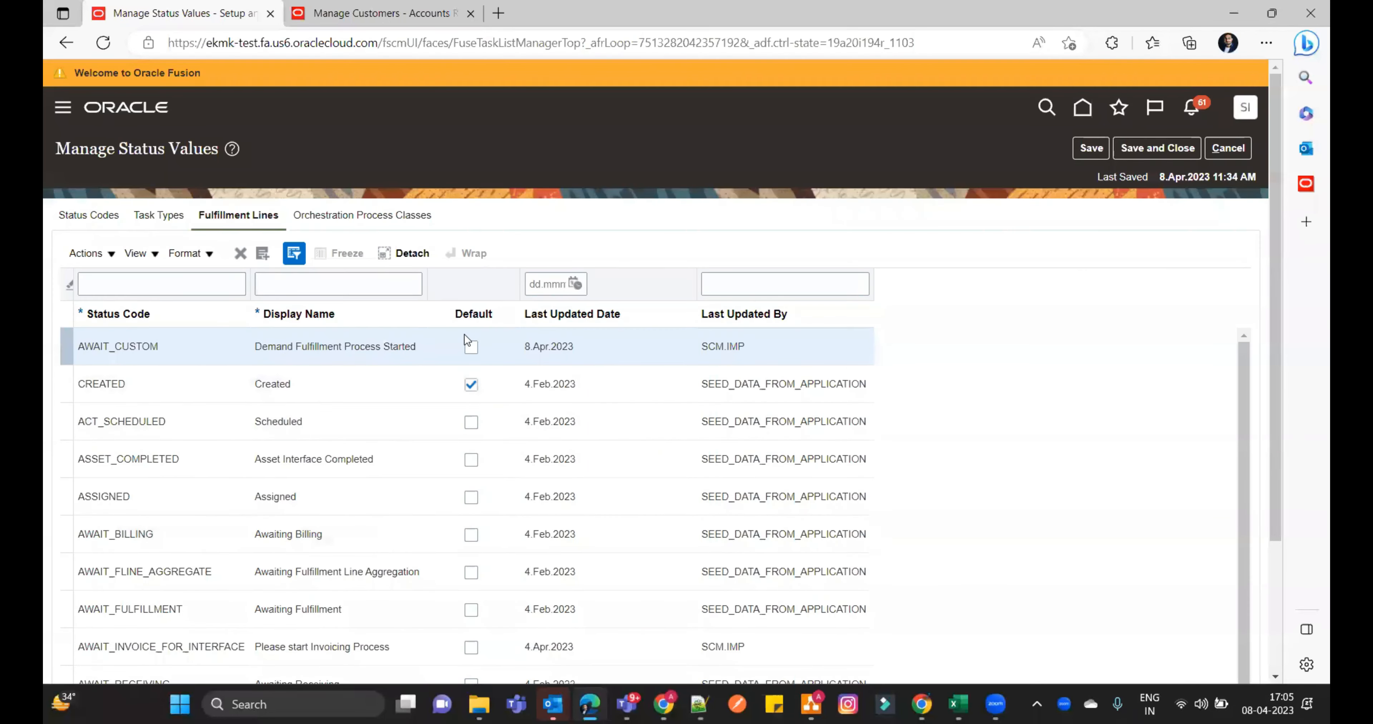
pyautogui.click(1084, 149)
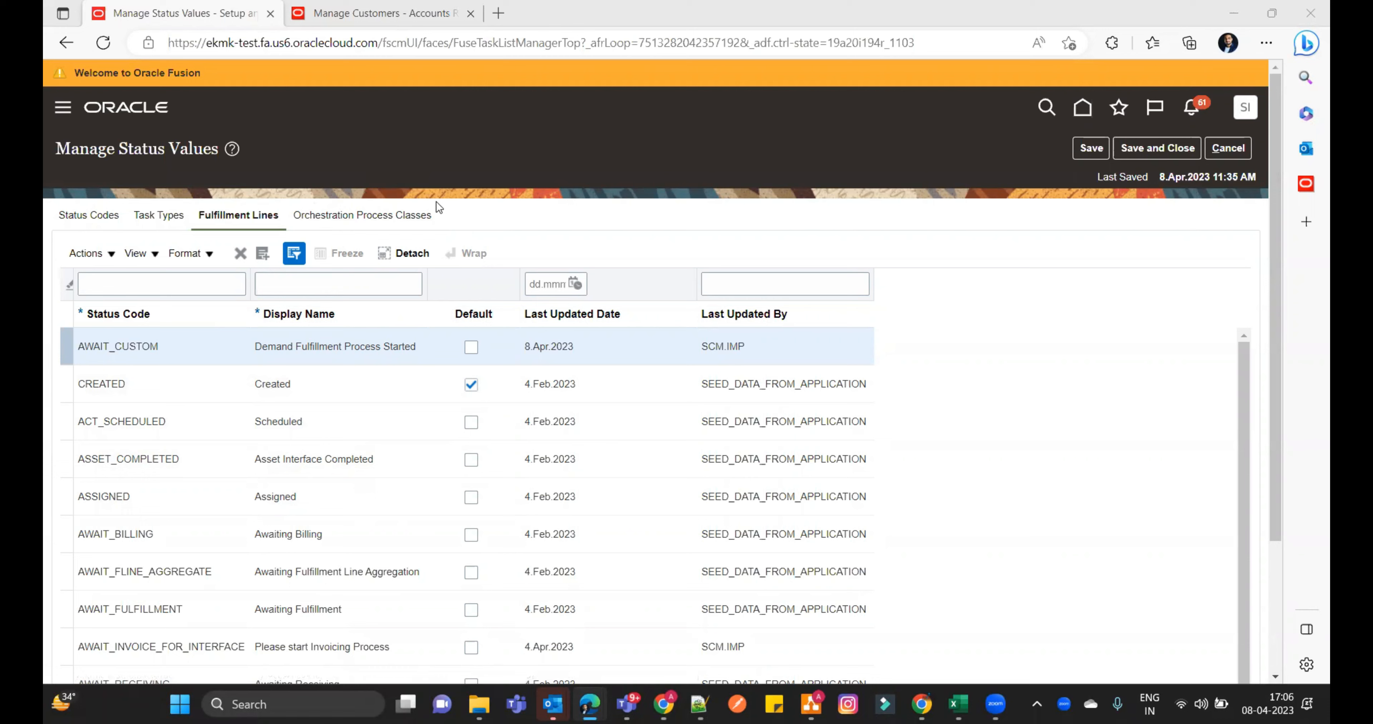
# - Duplicate the predefined Drop Shipment and Back-to-Back Order Class among the orchestration process classes
pyautogui.click(353, 219)
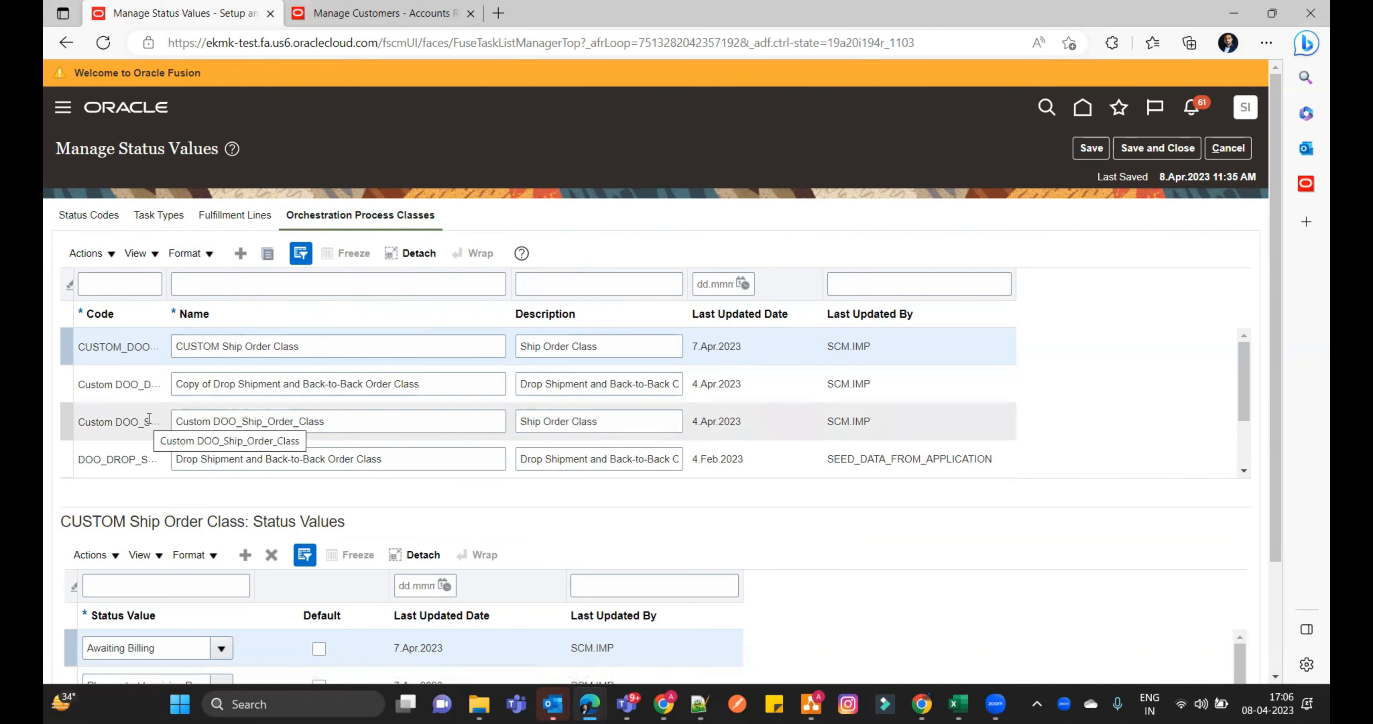
pyautogui.click(140, 461)
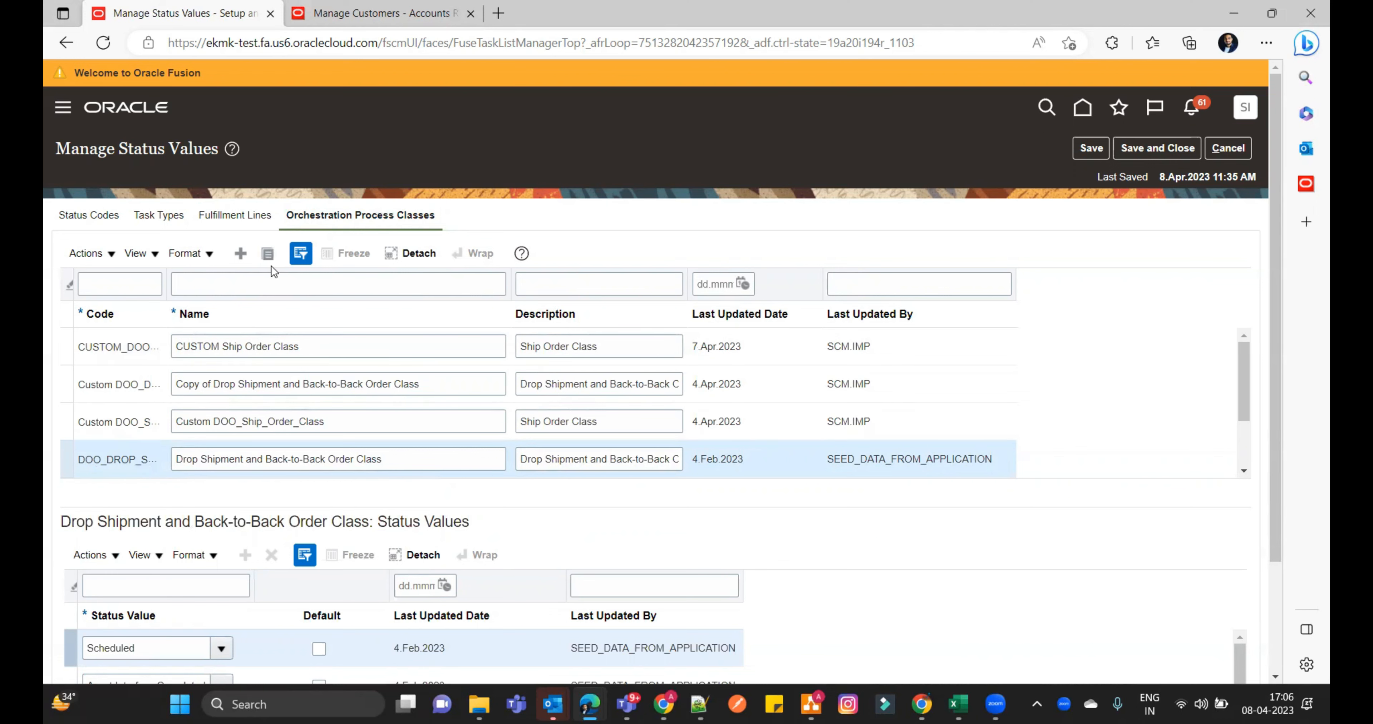
pyautogui.click(270, 254)
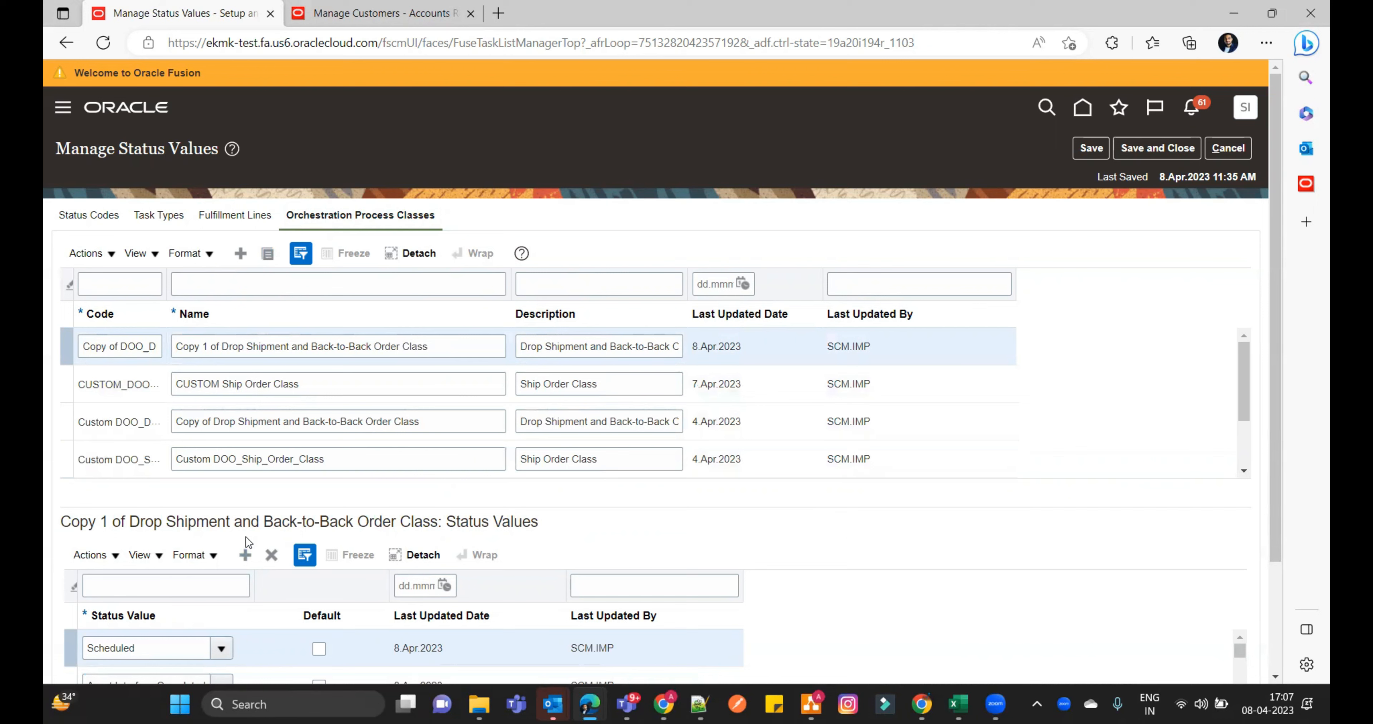
# - Add the status value "Demand Fulfillment Process Started" to the copied Drop Shipment and Back-to-Back Order Class and save
pyautogui.click(246, 559)
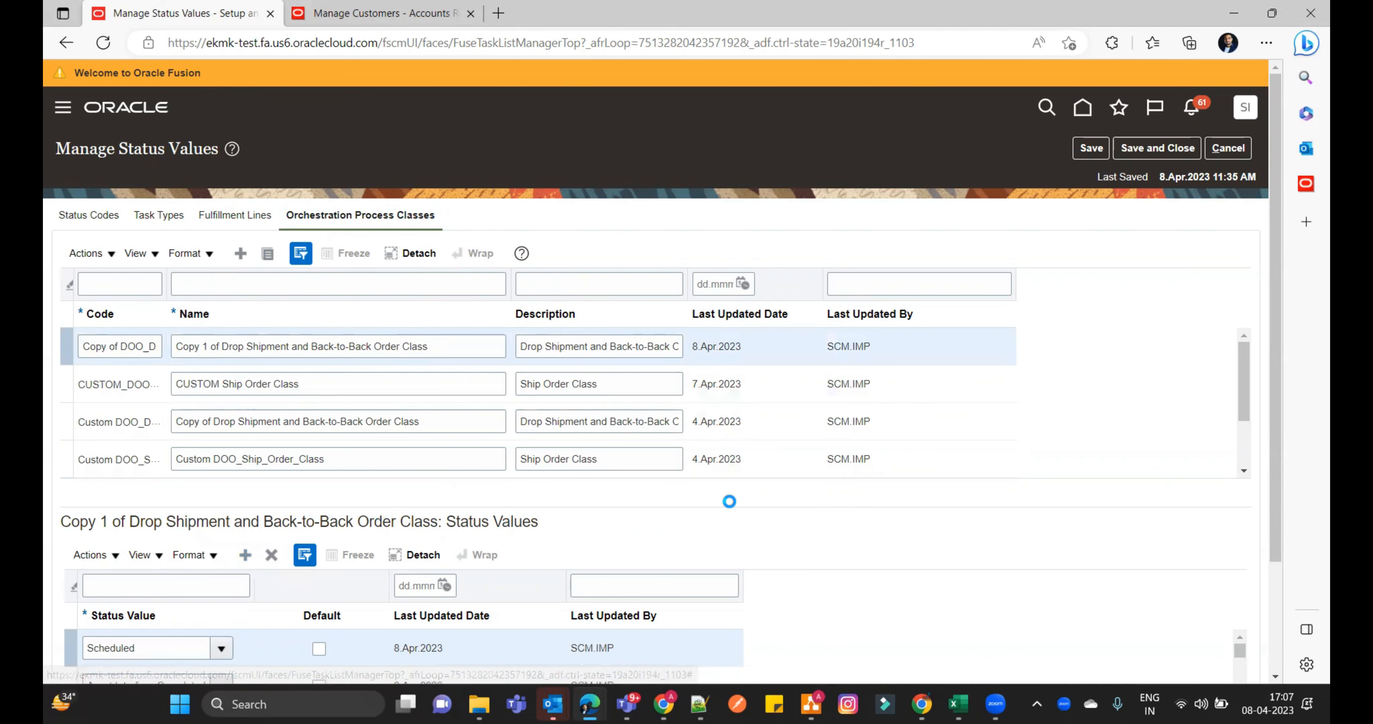
pyautogui.scroll(-3, 788, 517)
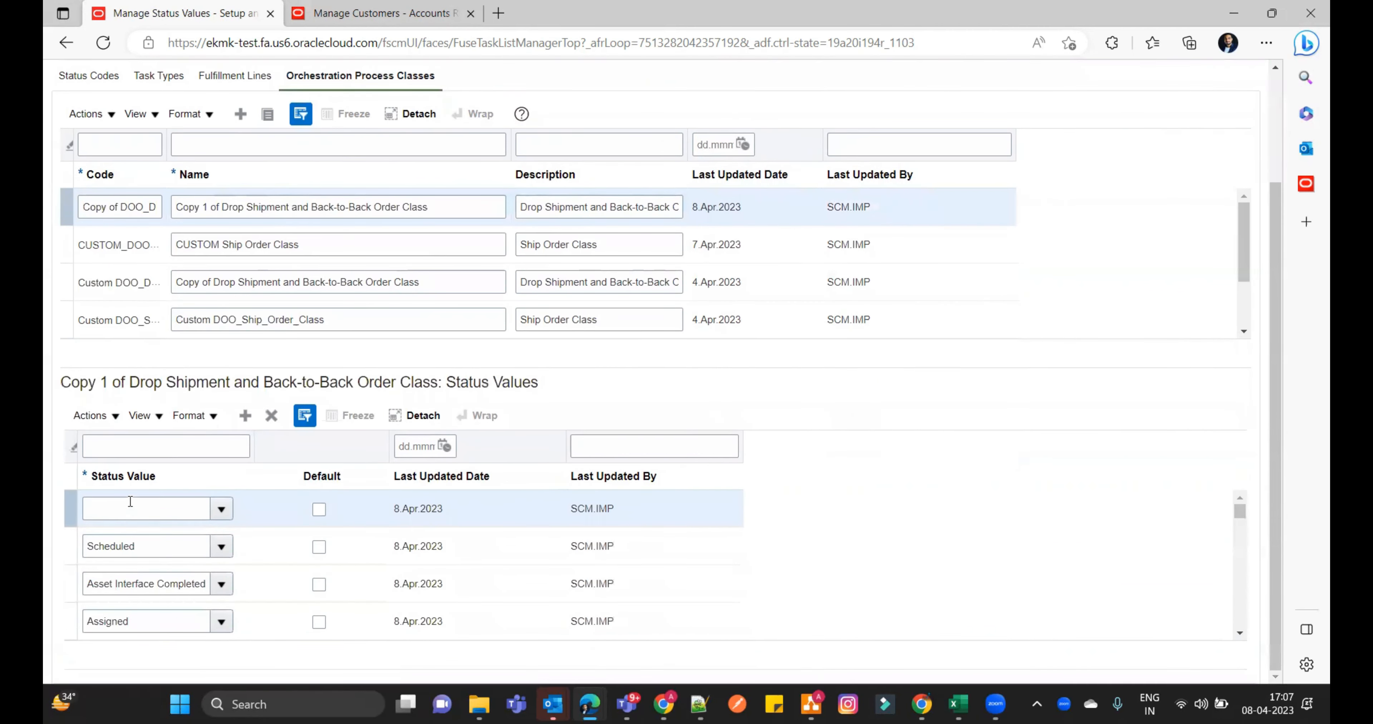
pyautogui.click(130, 502)
pyautogui.hotkey('ctrl', 'v')
pyautogui.press('Tab')
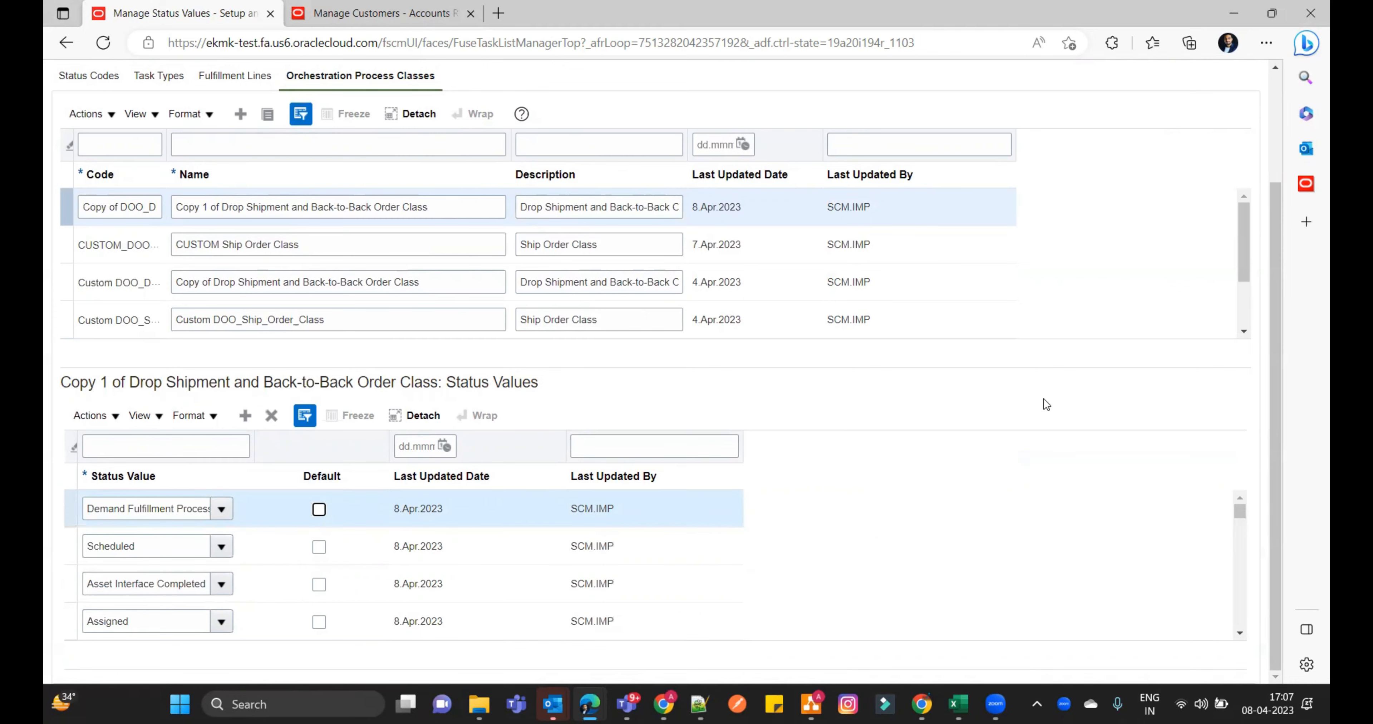
pyautogui.scroll(3, 1078, 415)
pyautogui.click(1091, 147)
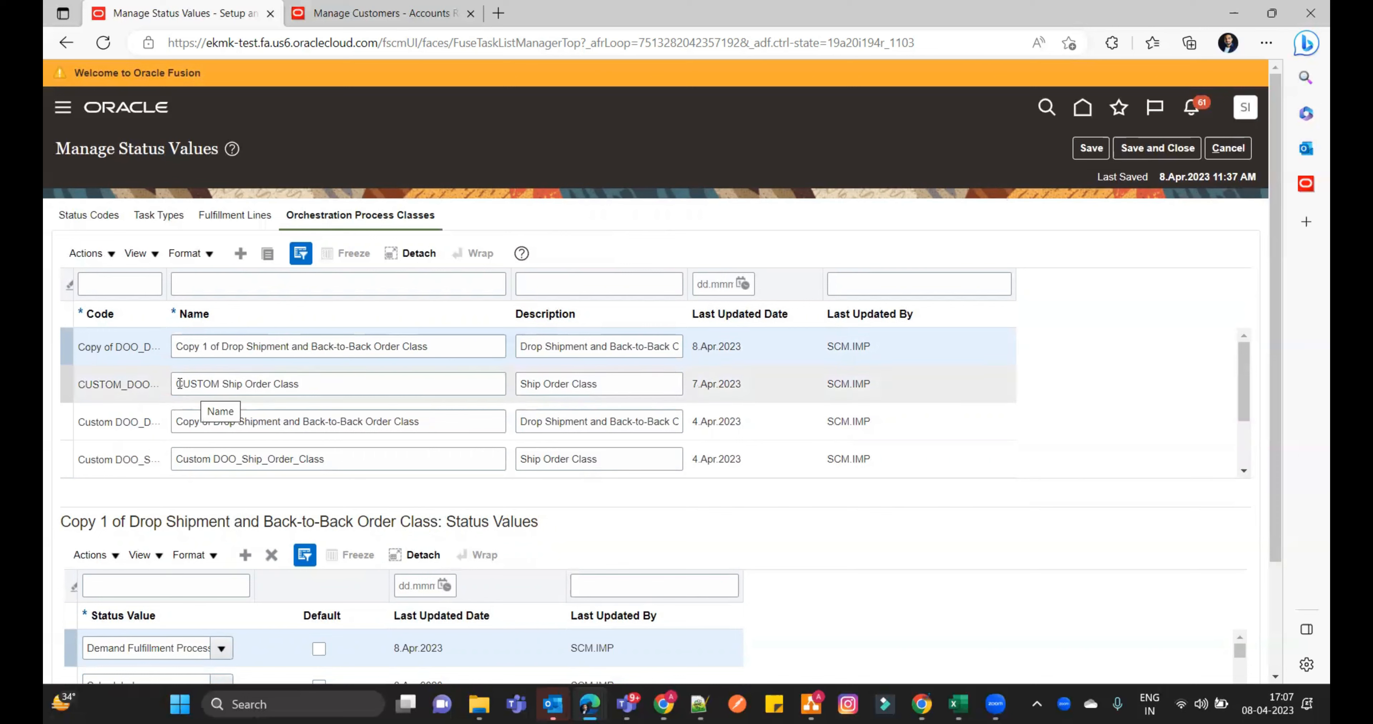
# - Add the status value "Demand Fulfillment Process Started" to the CUSTOM Ship Order Class and save
pyautogui.moveTo(180, 384); pyautogui.dragTo(310, 380)
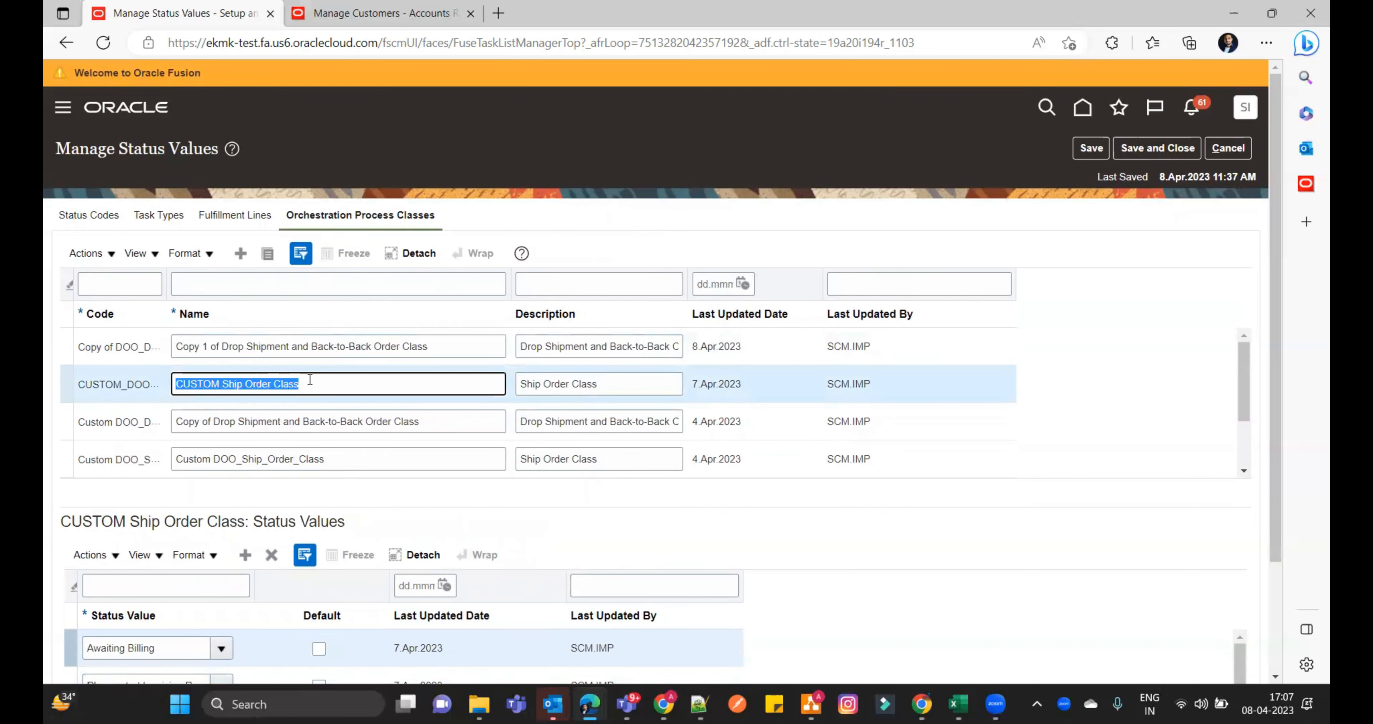
pyautogui.scroll(-3, 952, 550)
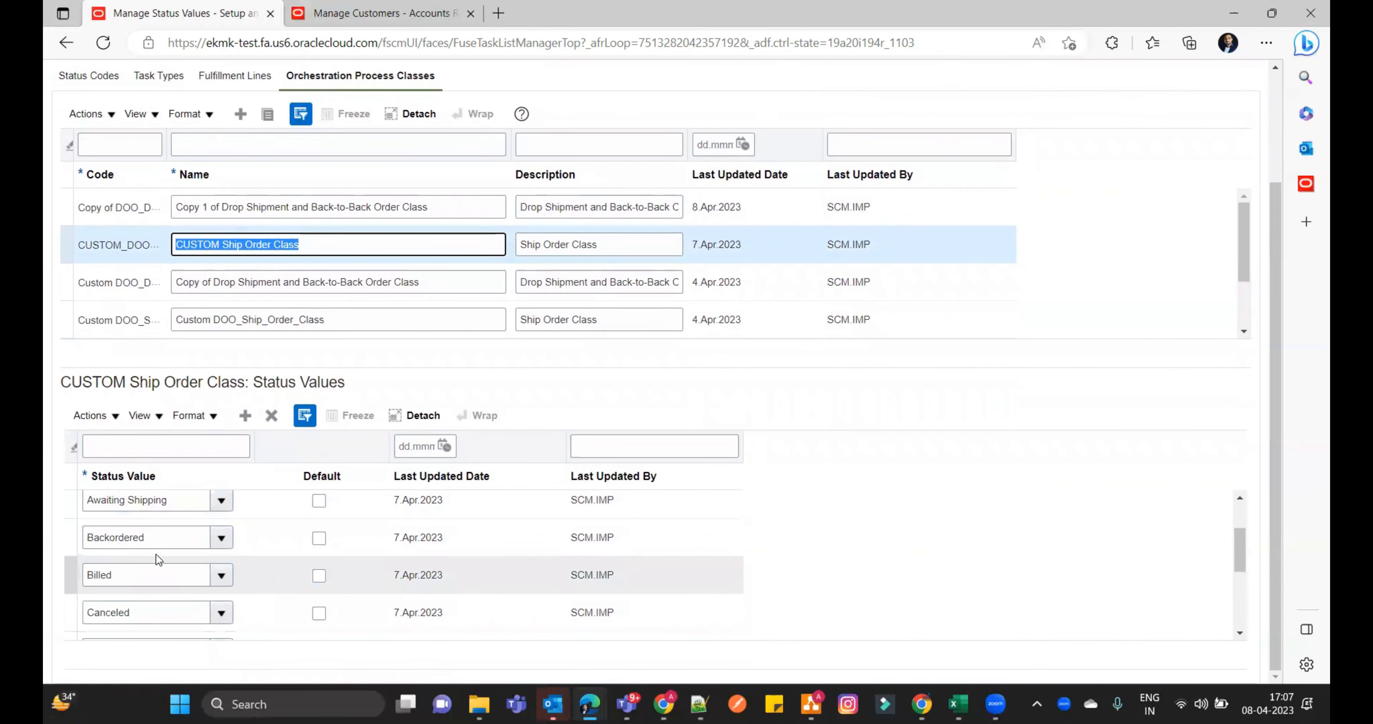
pyautogui.scroll(3, 217, 582)
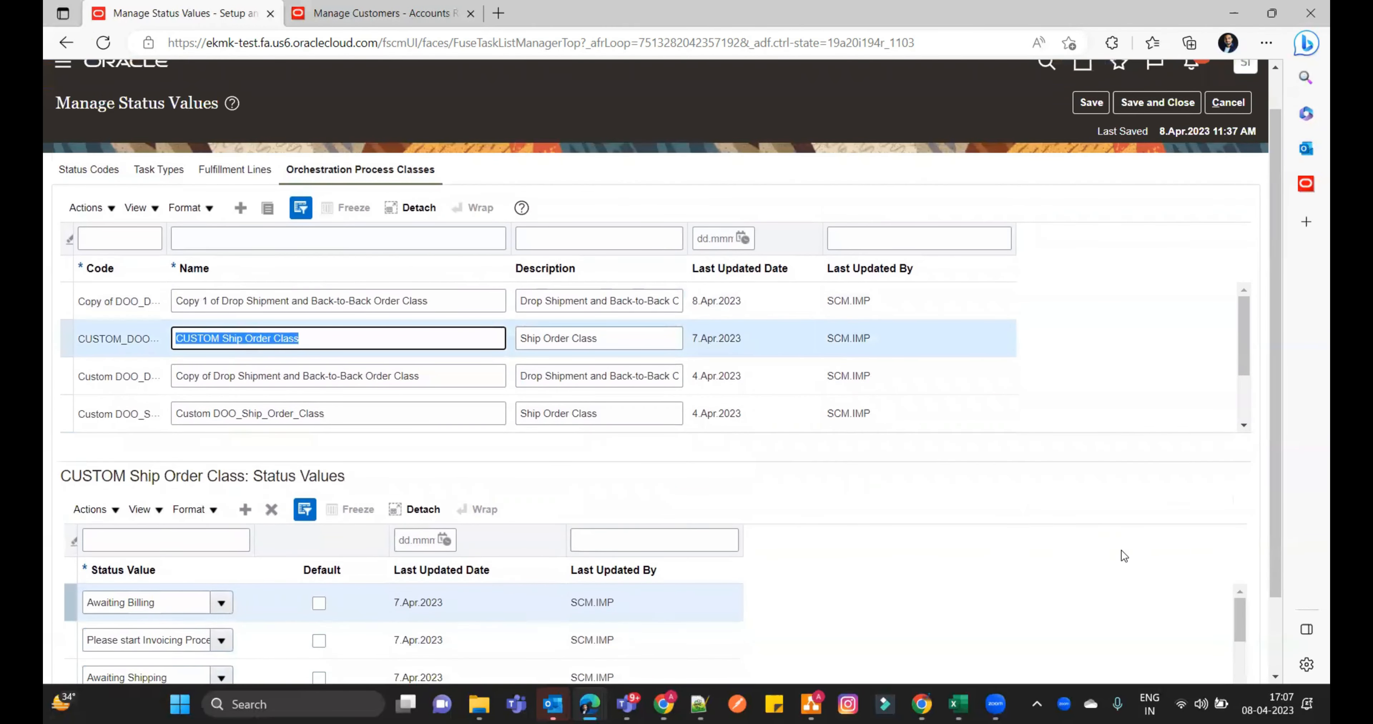
pyautogui.scroll(-2, 1124, 549)
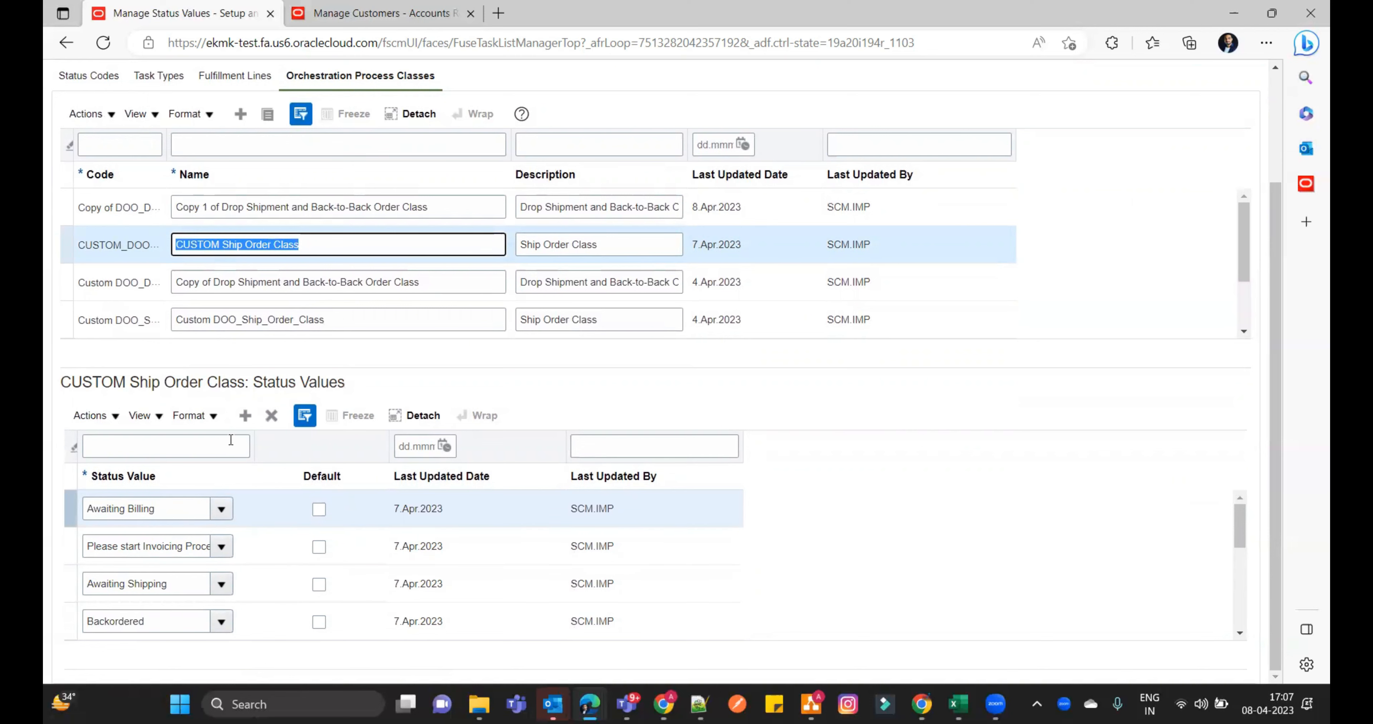
pyautogui.click(245, 416)
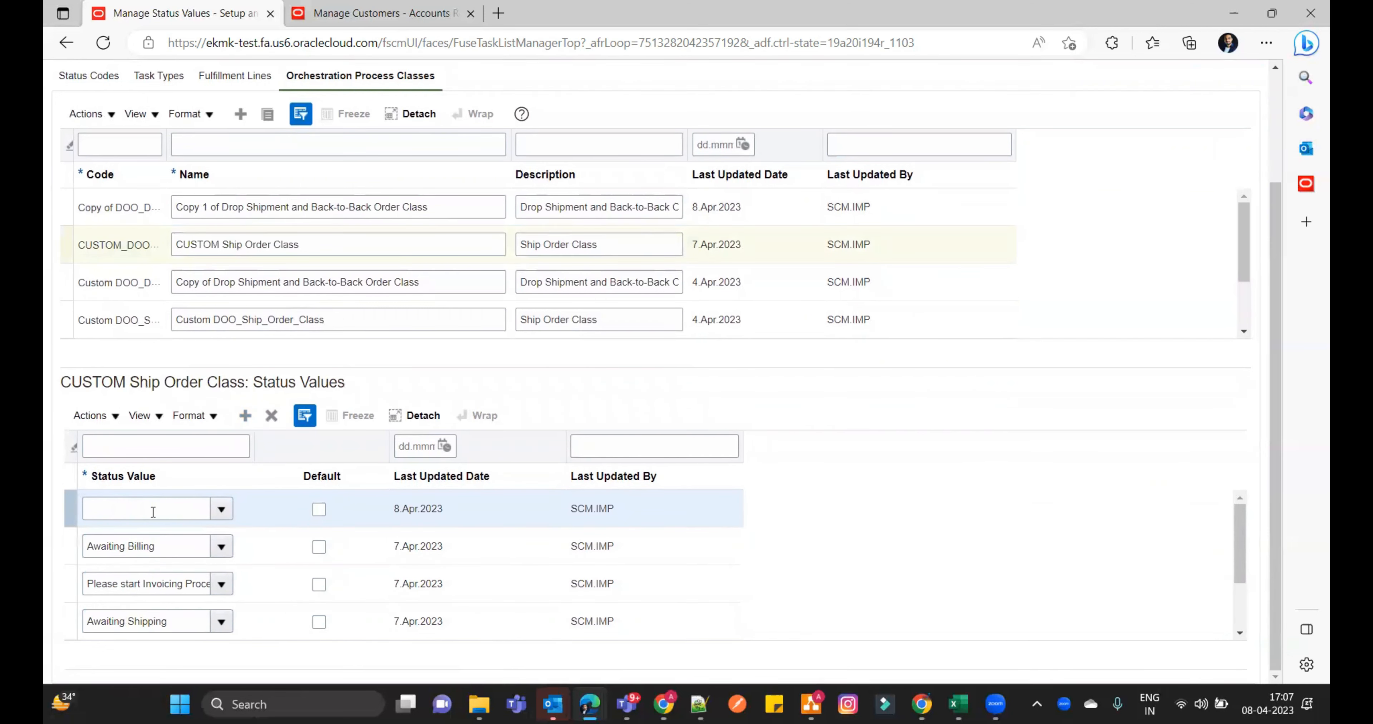
pyautogui.click(152, 512)
pyautogui.write('Demand Fulfillment Process Status')
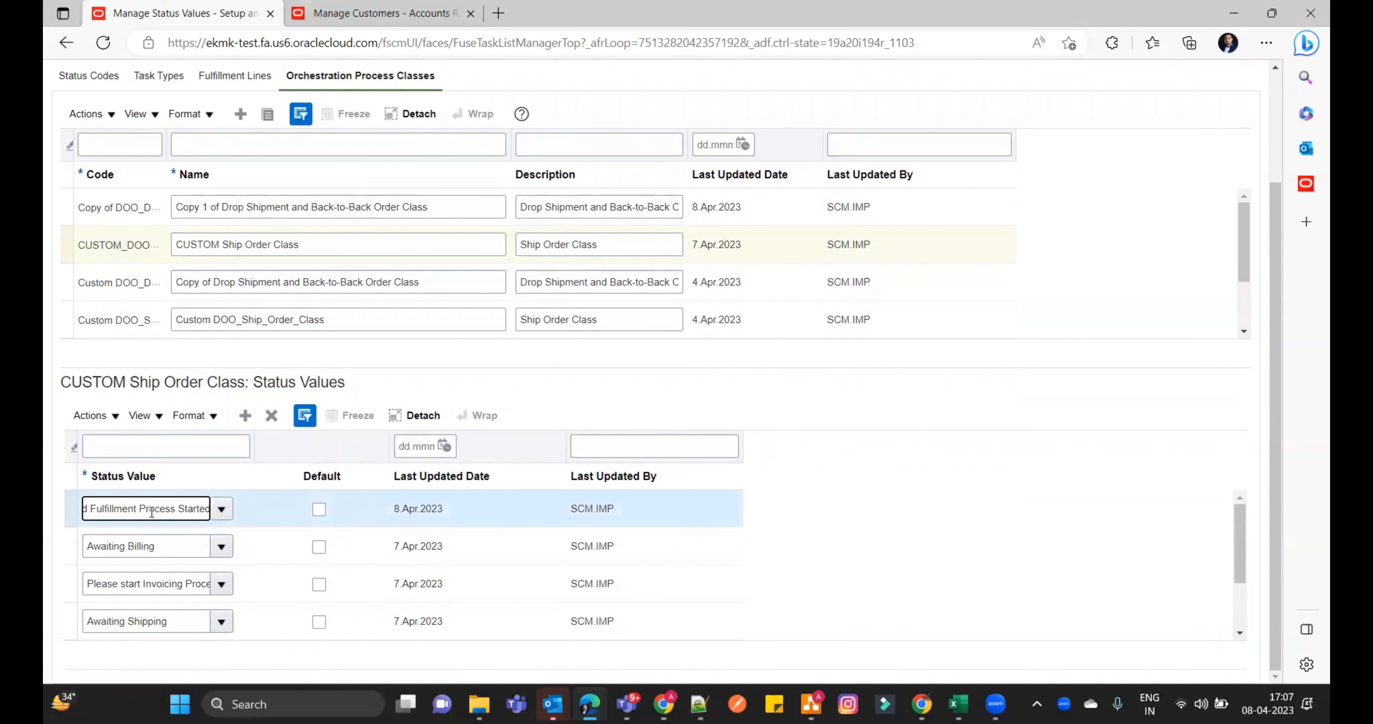
pyautogui.press('Tab')
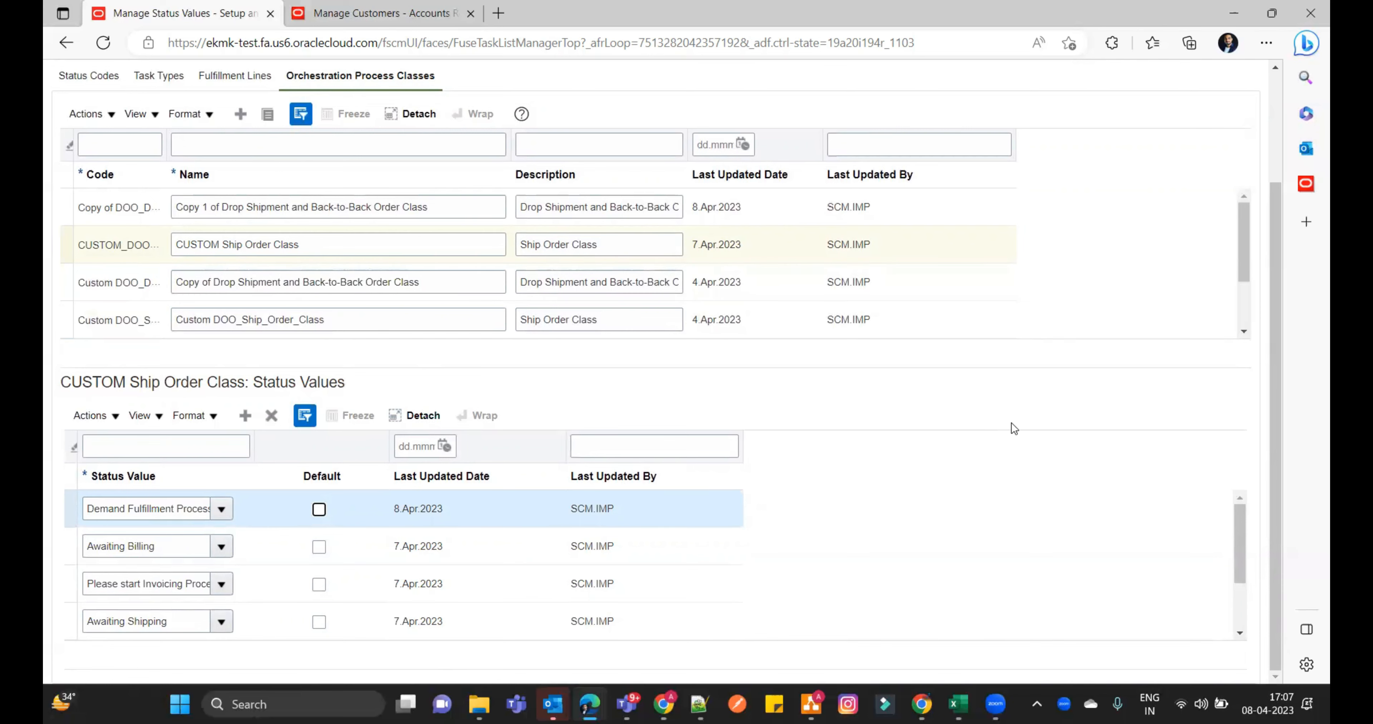
pyautogui.scroll(3, 1078, 427)
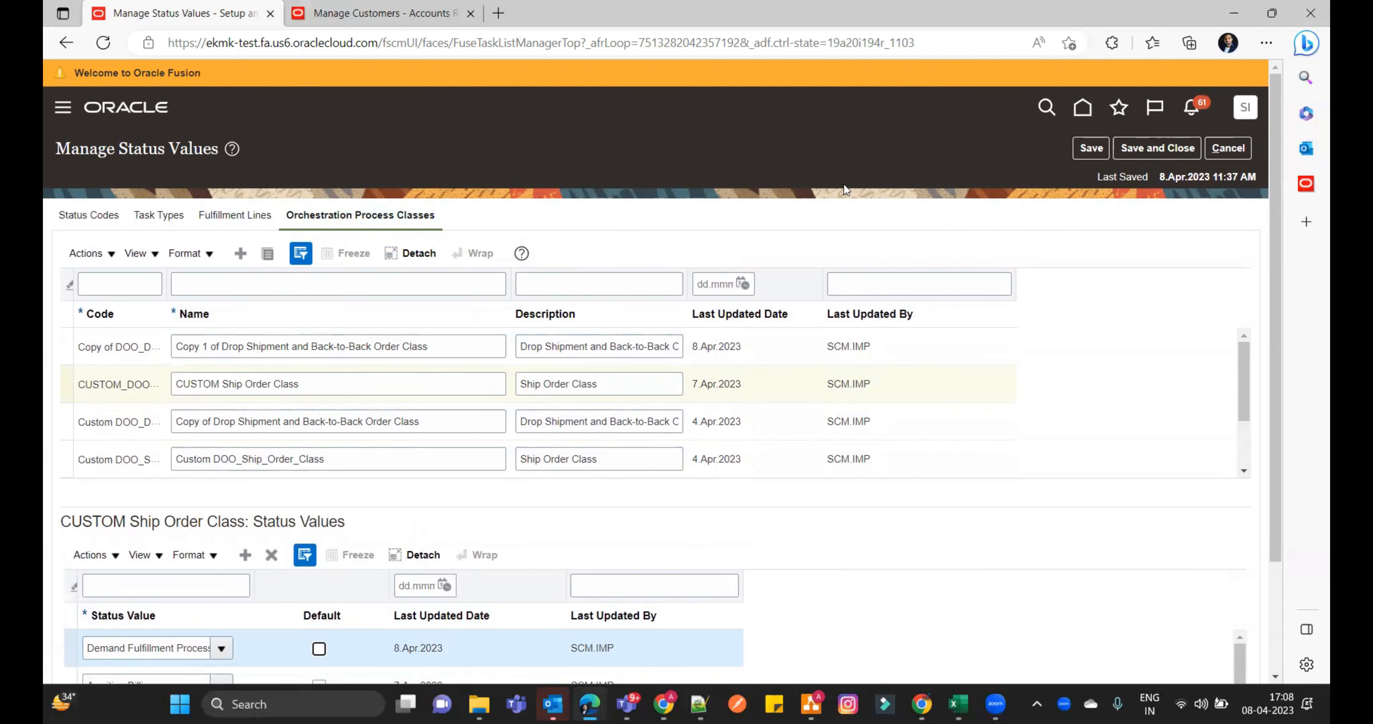
pyautogui.click(1079, 148)
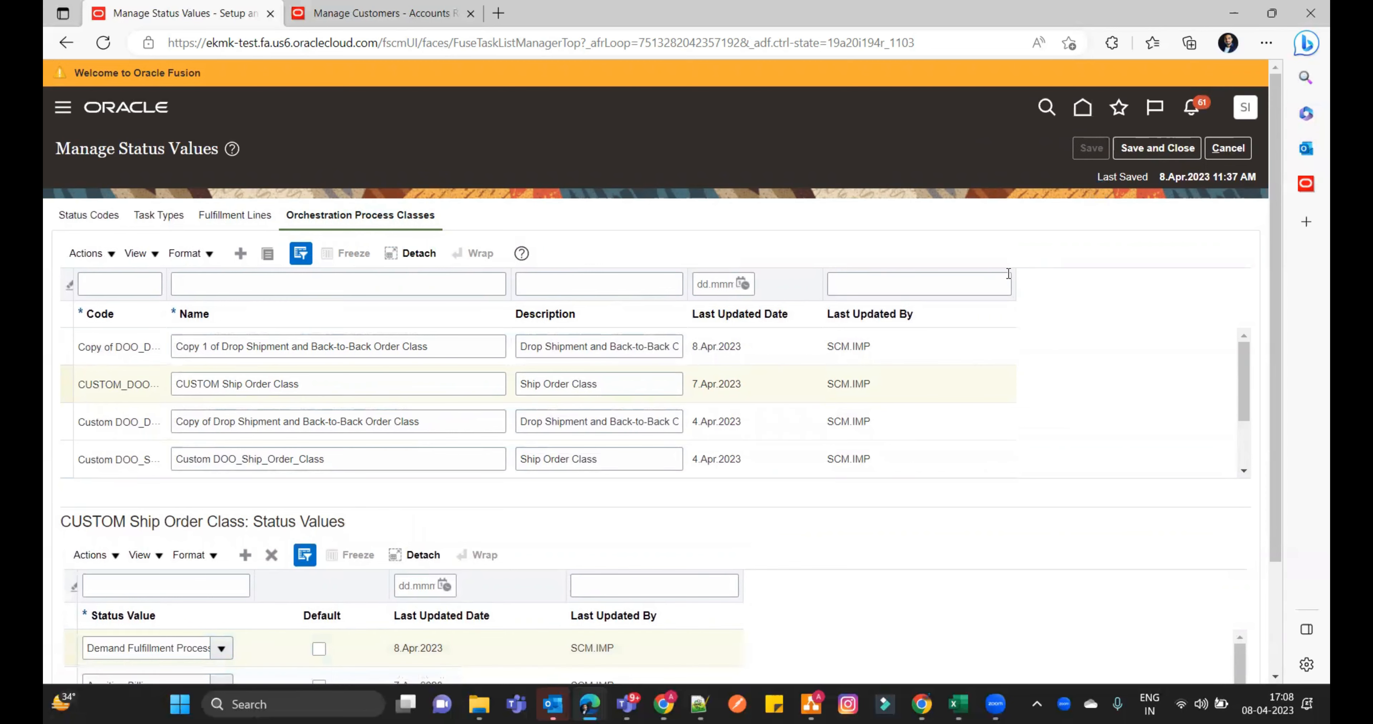
# - Leave the Manage Customers page and open the Setup and Maintenance task search there
pyautogui.click(293, 15)
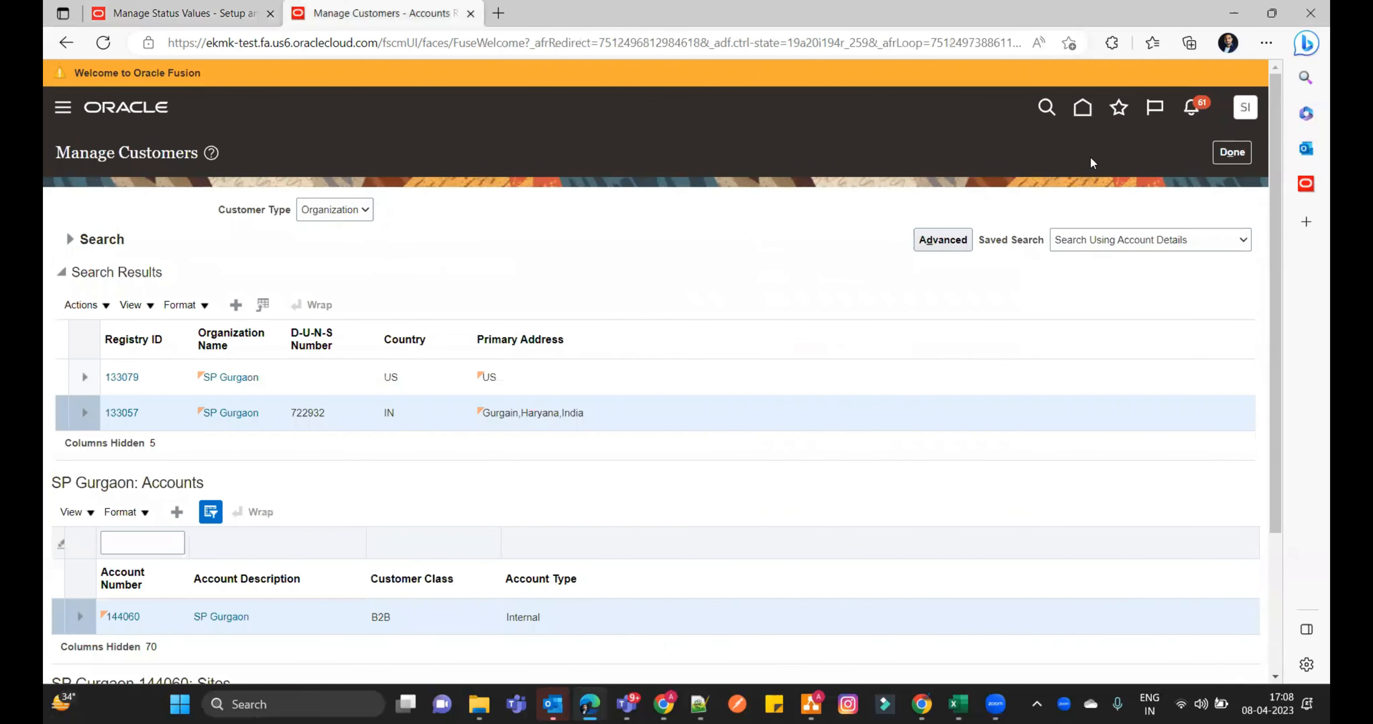
pyautogui.click(1080, 112)
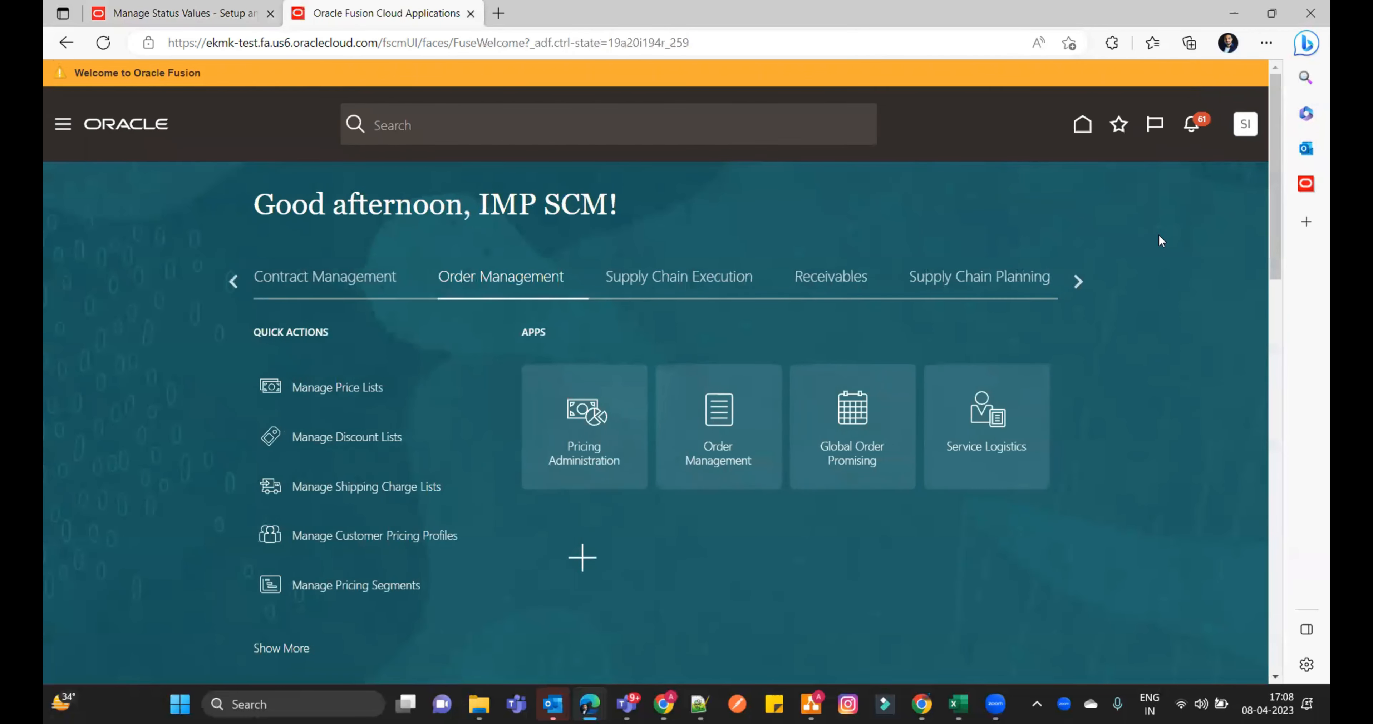
pyautogui.click(1245, 124)
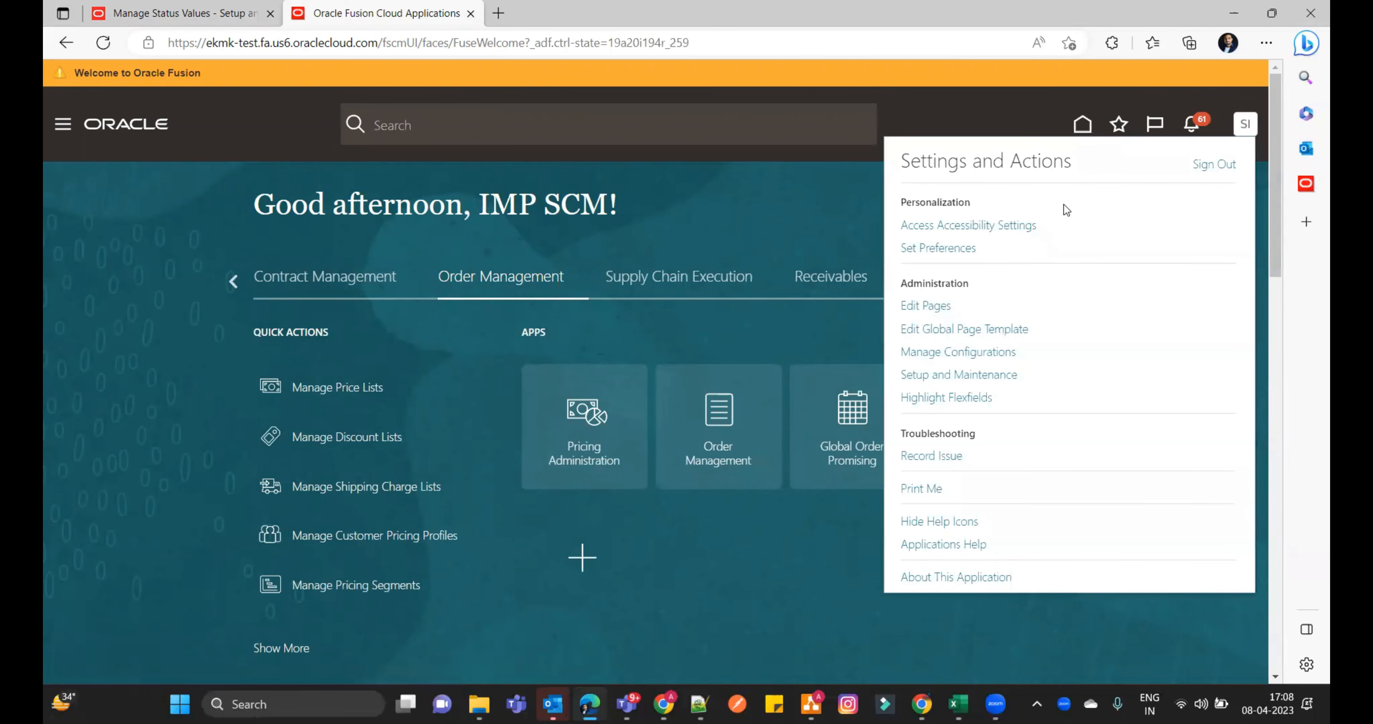
pyautogui.click(959, 375)
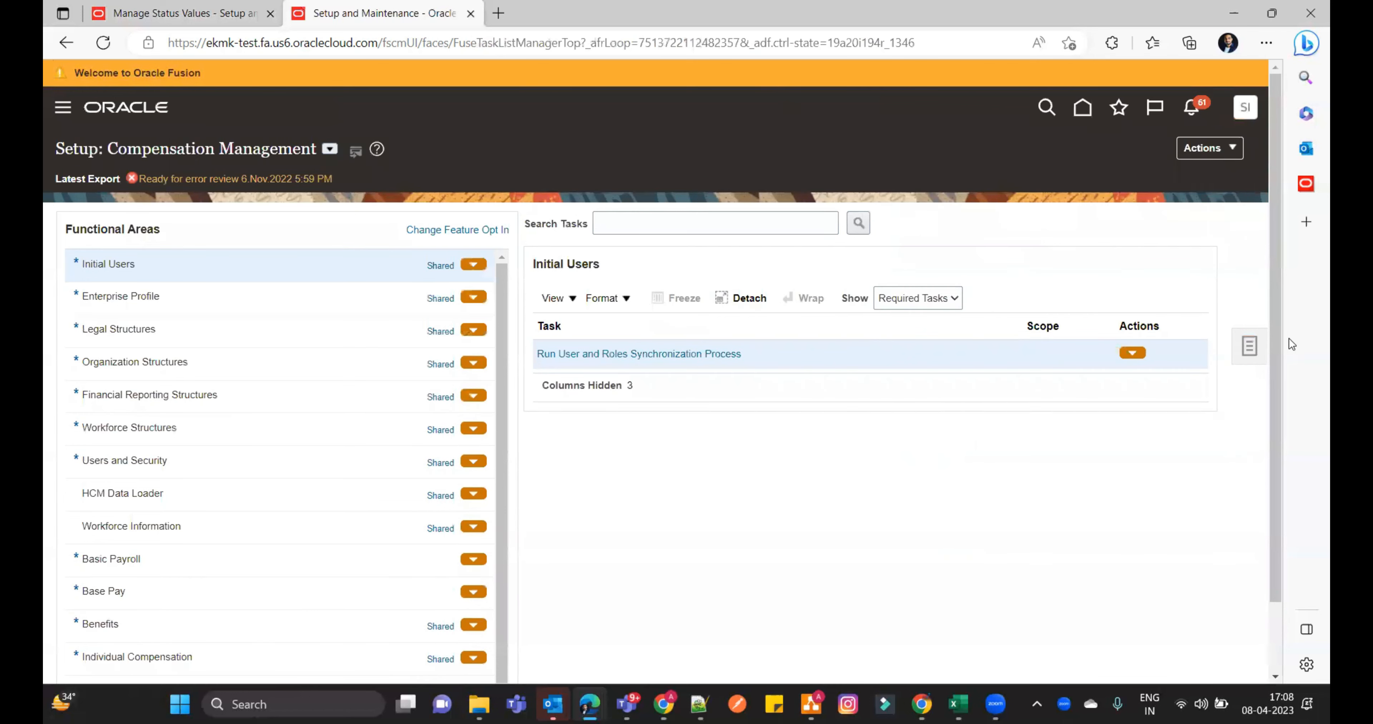
pyautogui.click(1248, 346)
pyautogui.click(1108, 364)
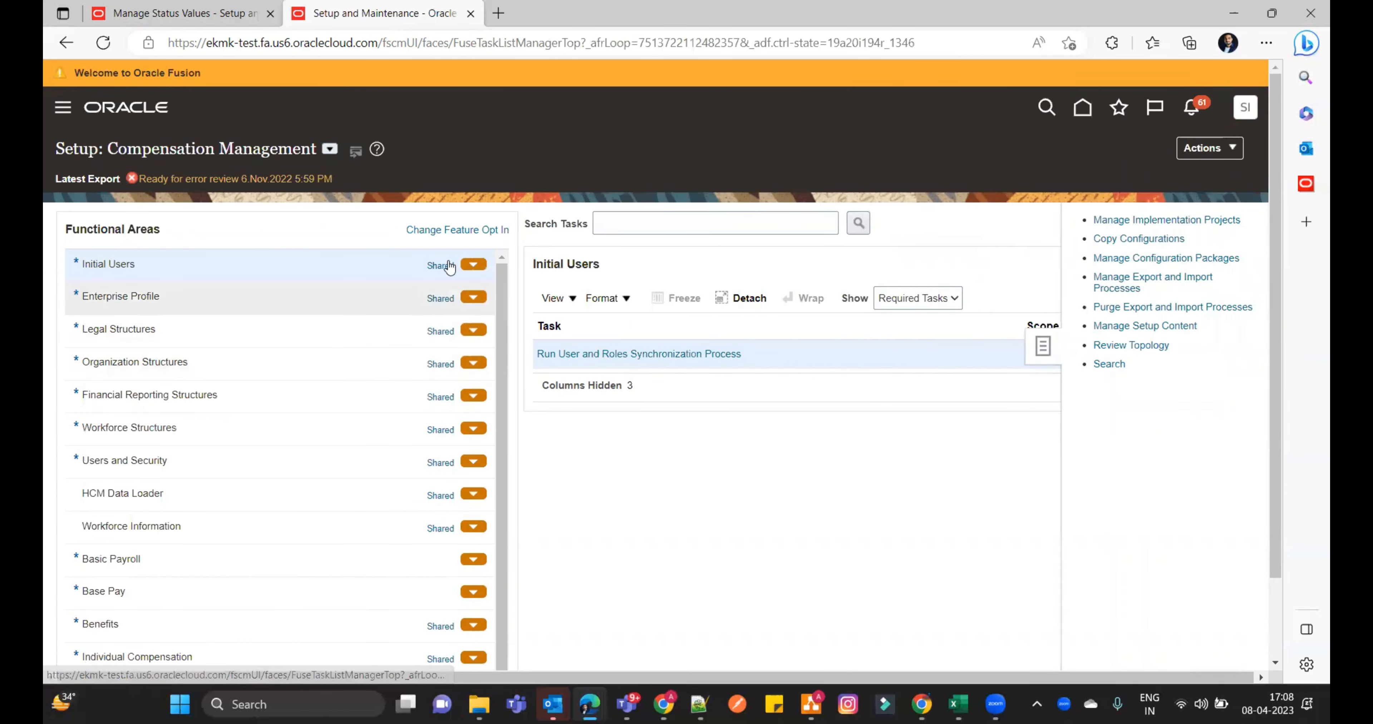
# - Search the setup tasks for "Orchestration%process%" and open the Manage Orchestration Process Definitions task
pyautogui.click(458, 210)
pyautogui.write('O')
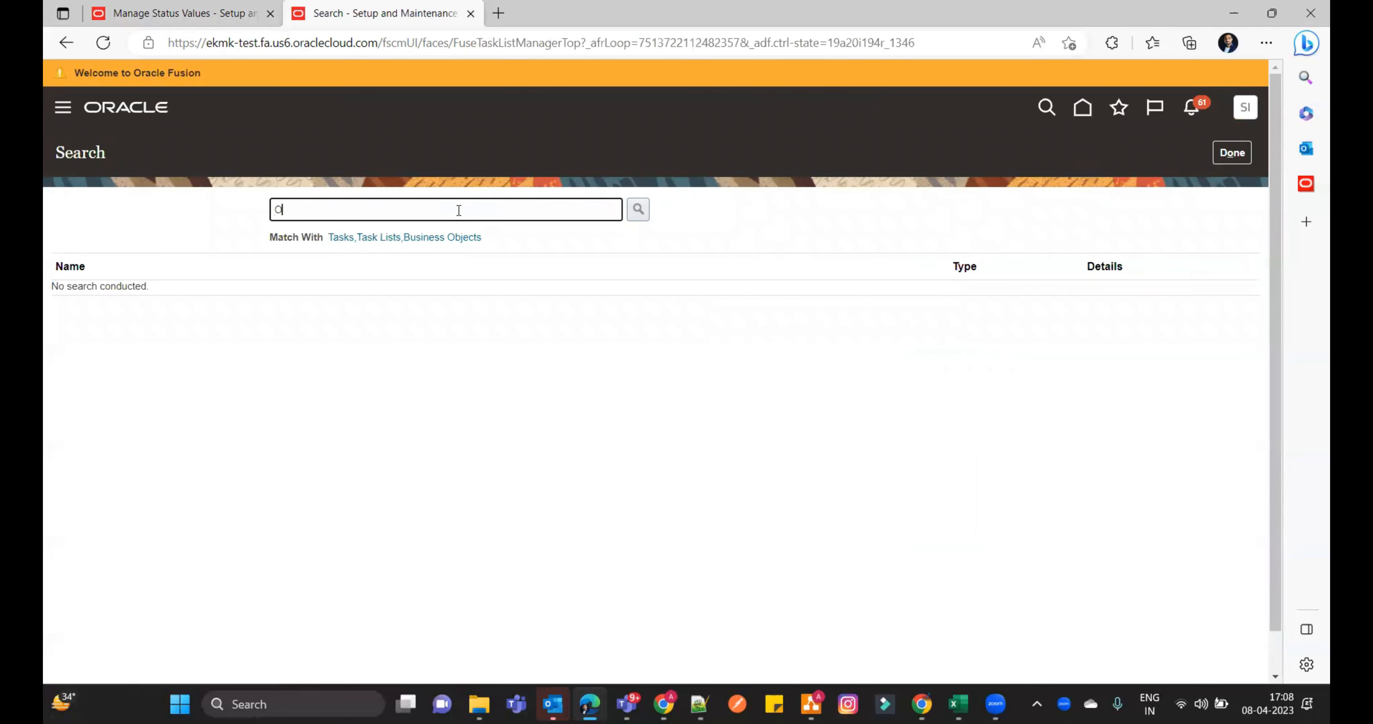
pyautogui.write('rchestration%process%')
pyautogui.press('Return')
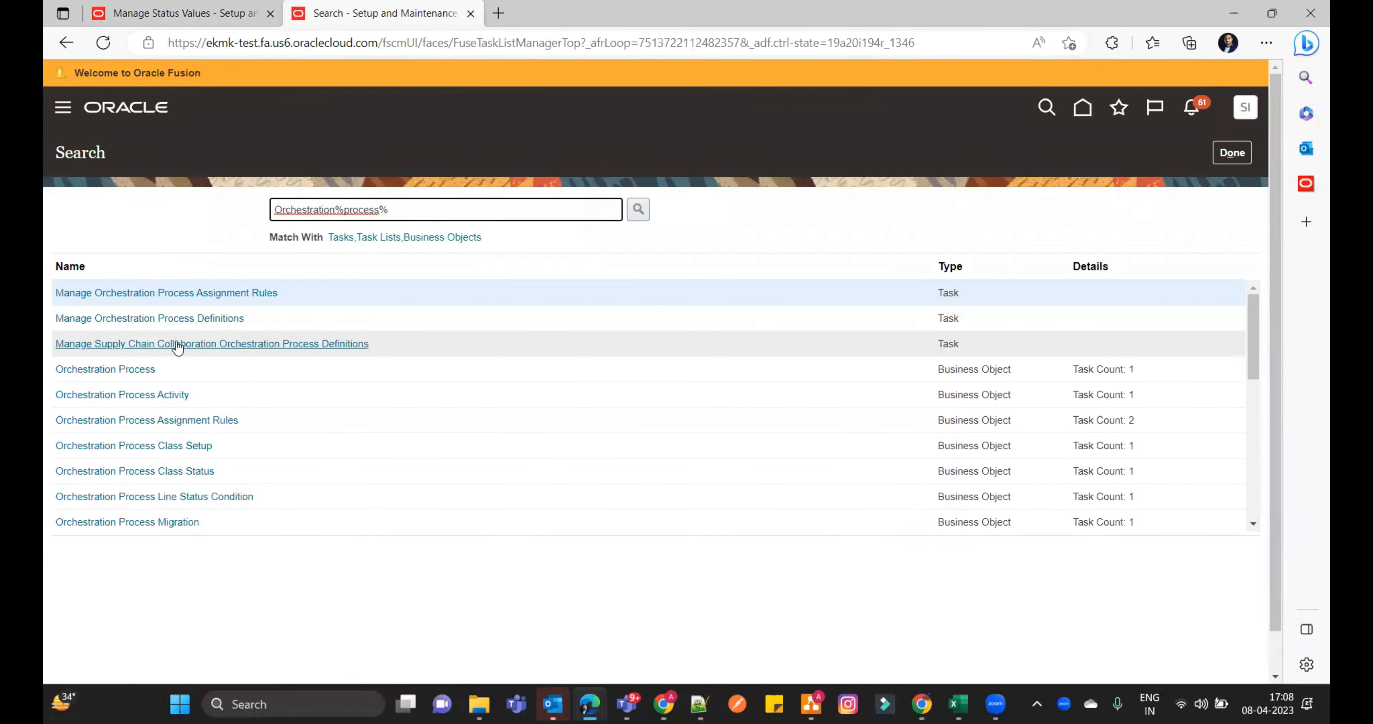
pyautogui.click(134, 318)
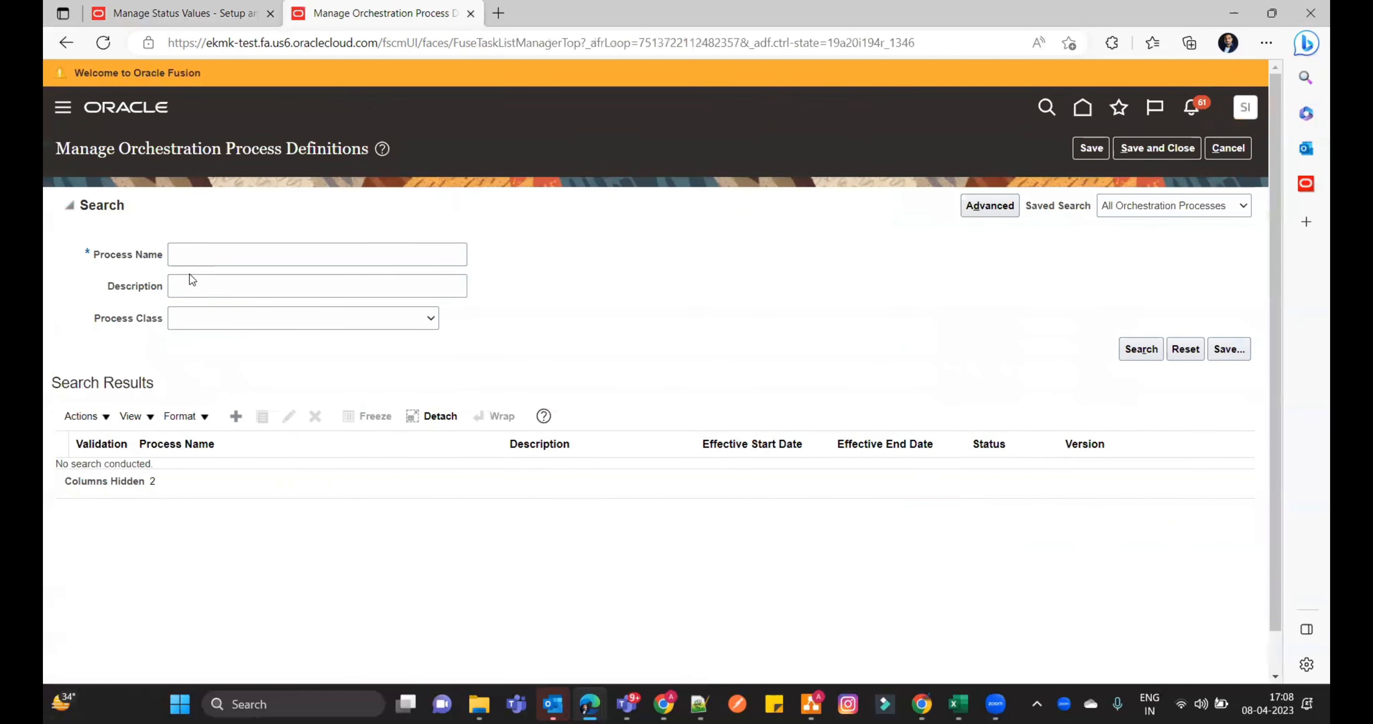
# - Search for process names starting with "CUSTOM" and open version 2 of CustomDOO_ShipOrderGenericProcess for editing
pyautogui.click(208, 256)
pyautogui.write('CUSTOM')
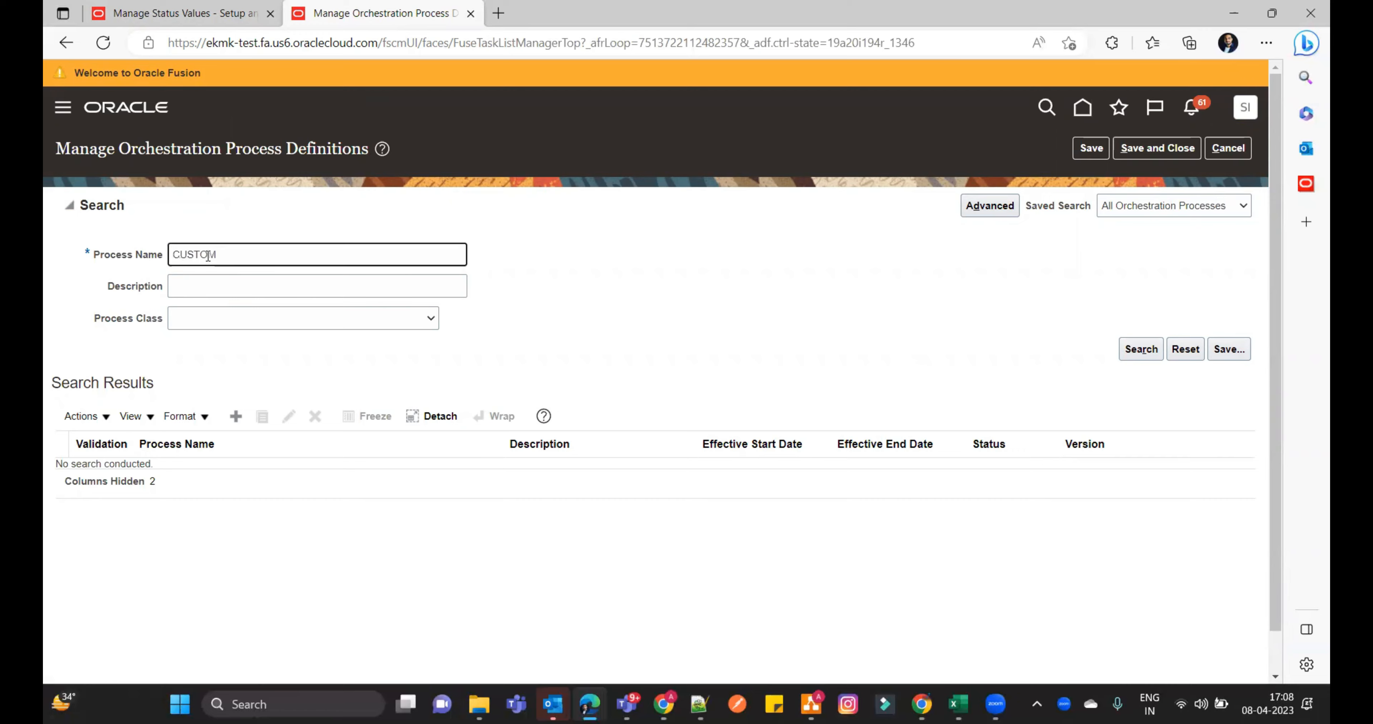
pyautogui.press('Return')
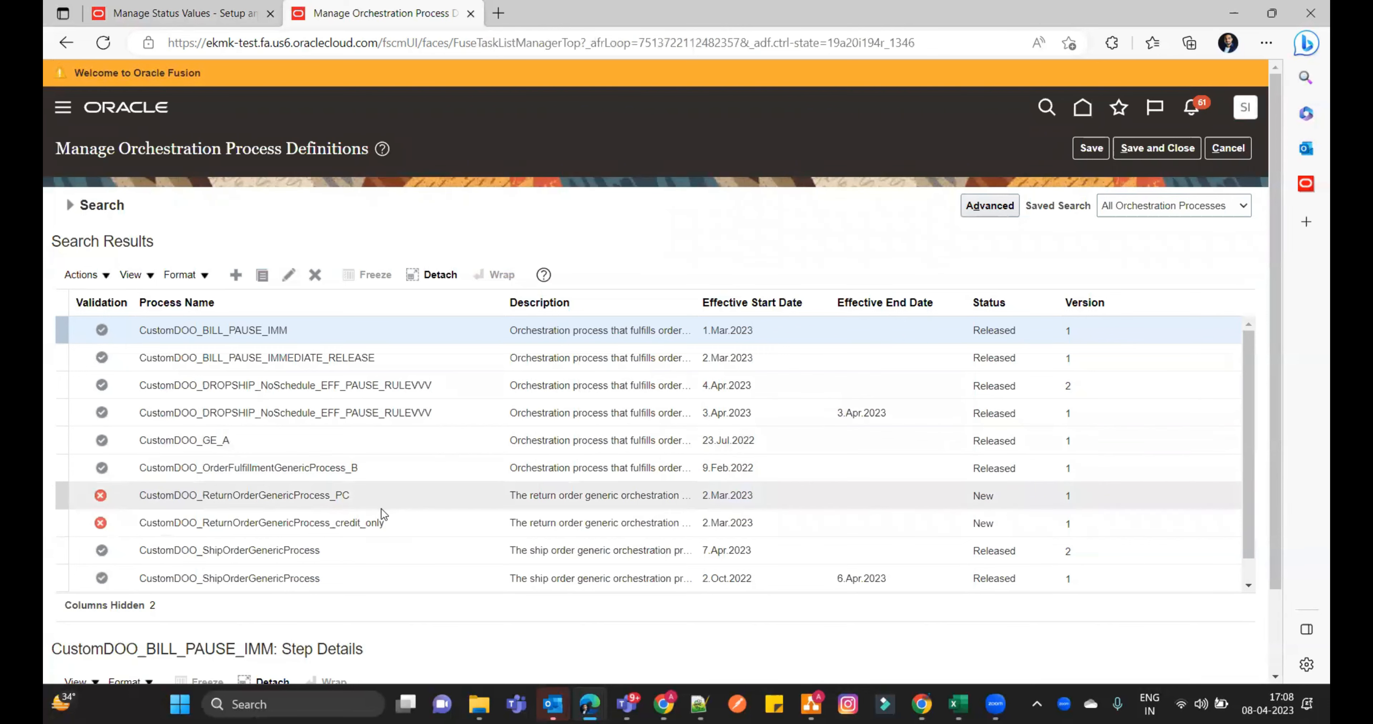
pyautogui.click(375, 549)
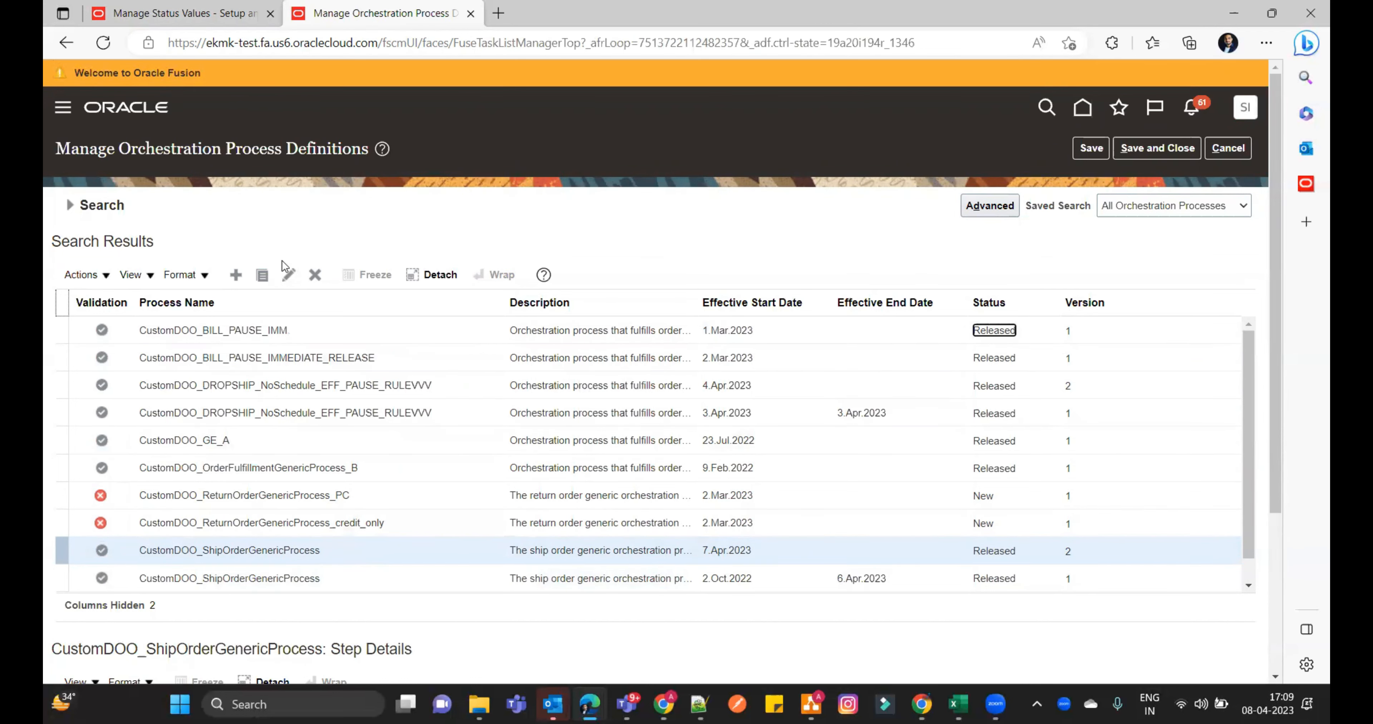
pyautogui.click(289, 275)
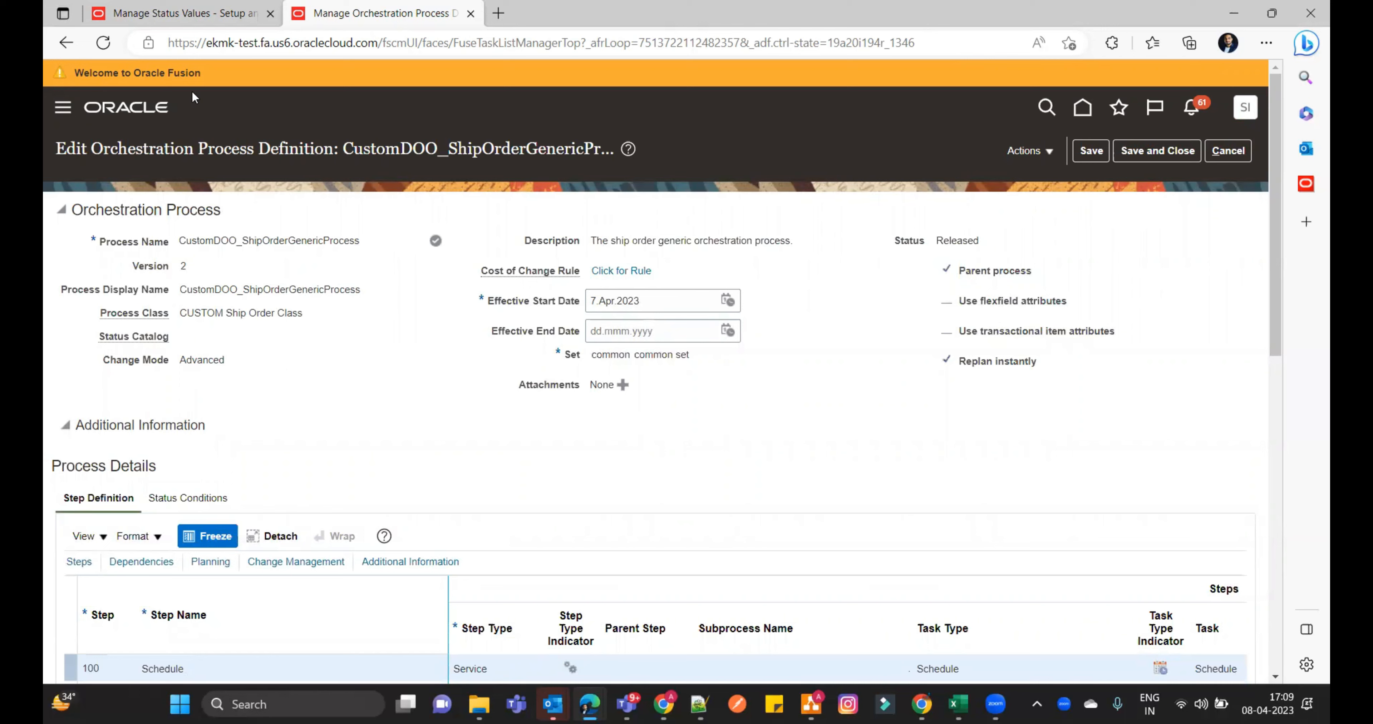
# - Revise the released CustomDOO_ShipOrderGenericProcess into a new editable version and save it
pyautogui.click(204, 14)
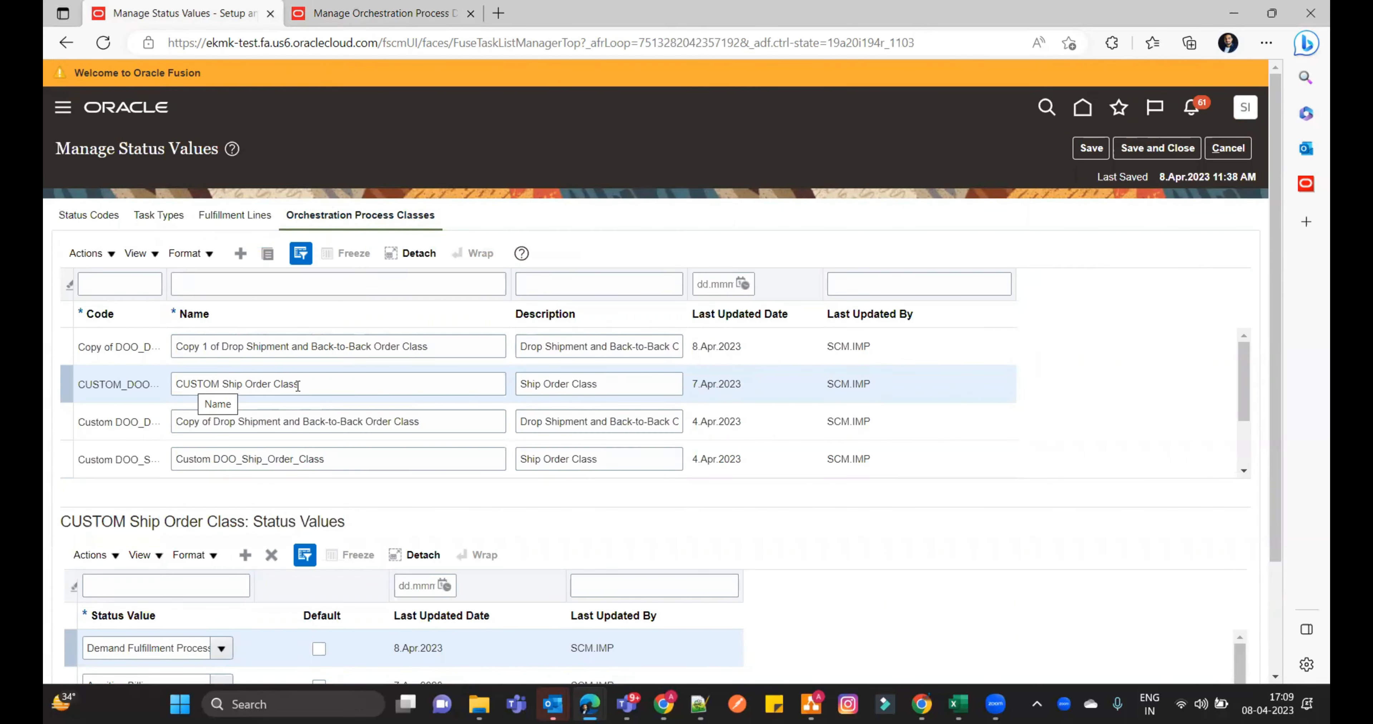
pyautogui.click(294, 16)
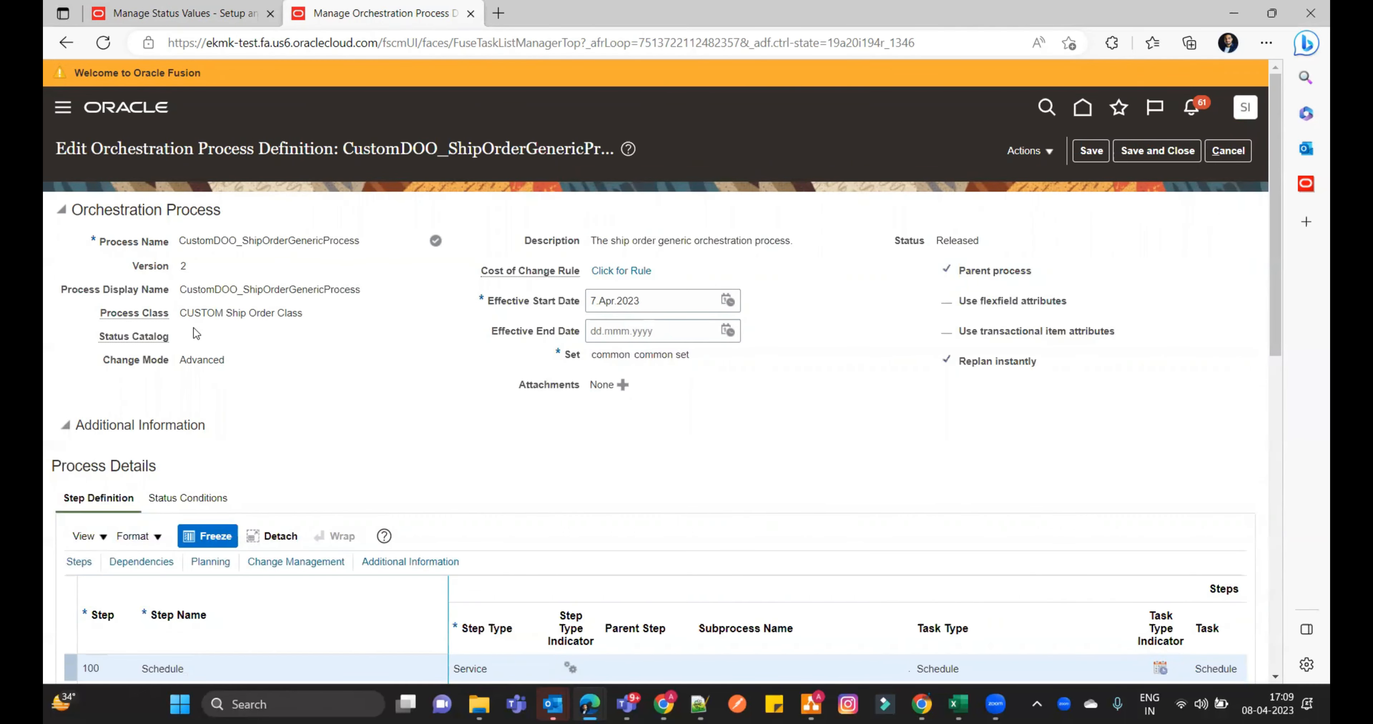
pyautogui.click(1037, 152)
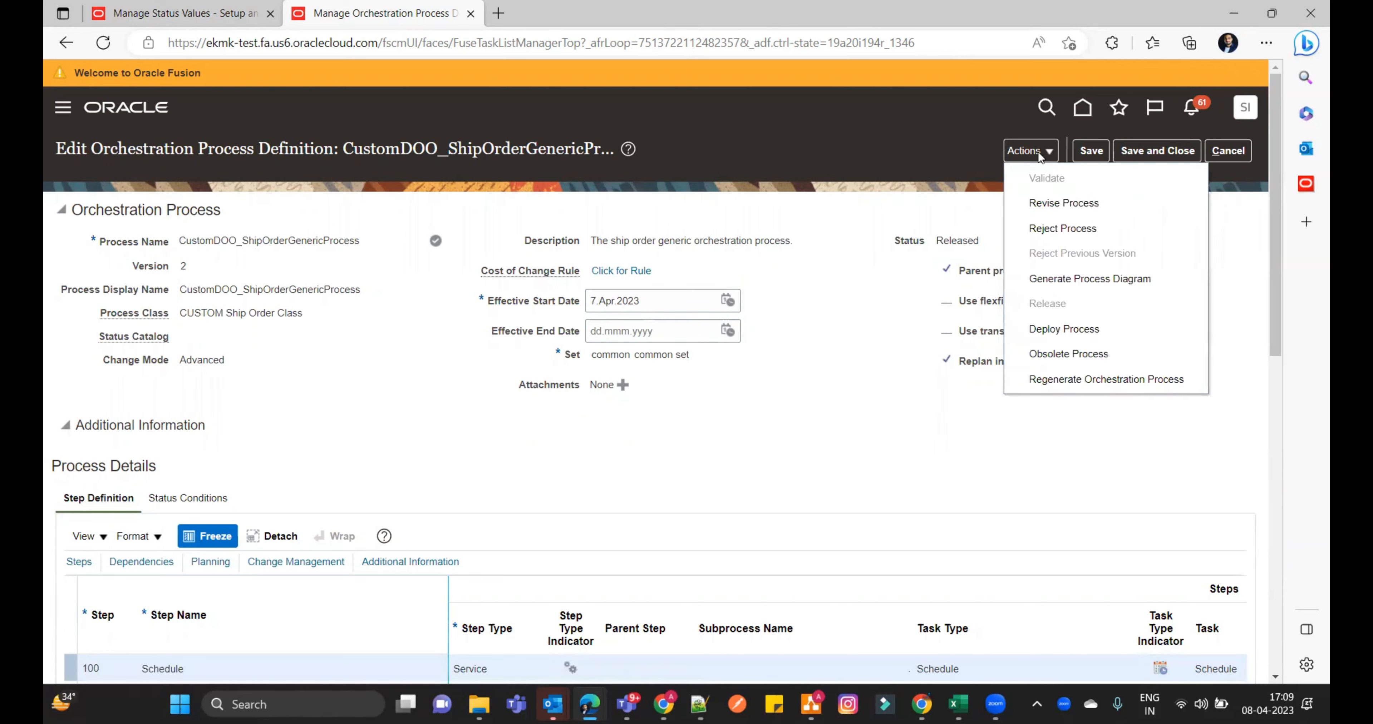
pyautogui.click(1053, 203)
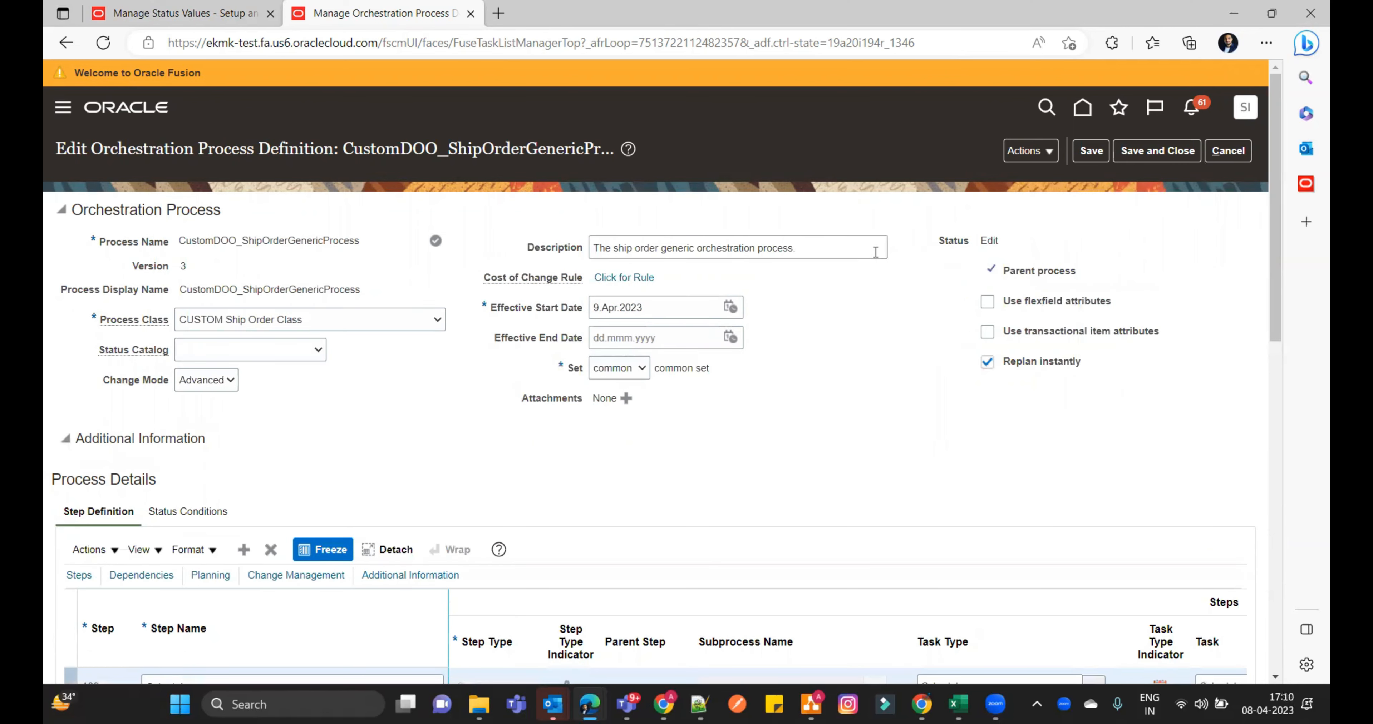
pyautogui.click(1090, 150)
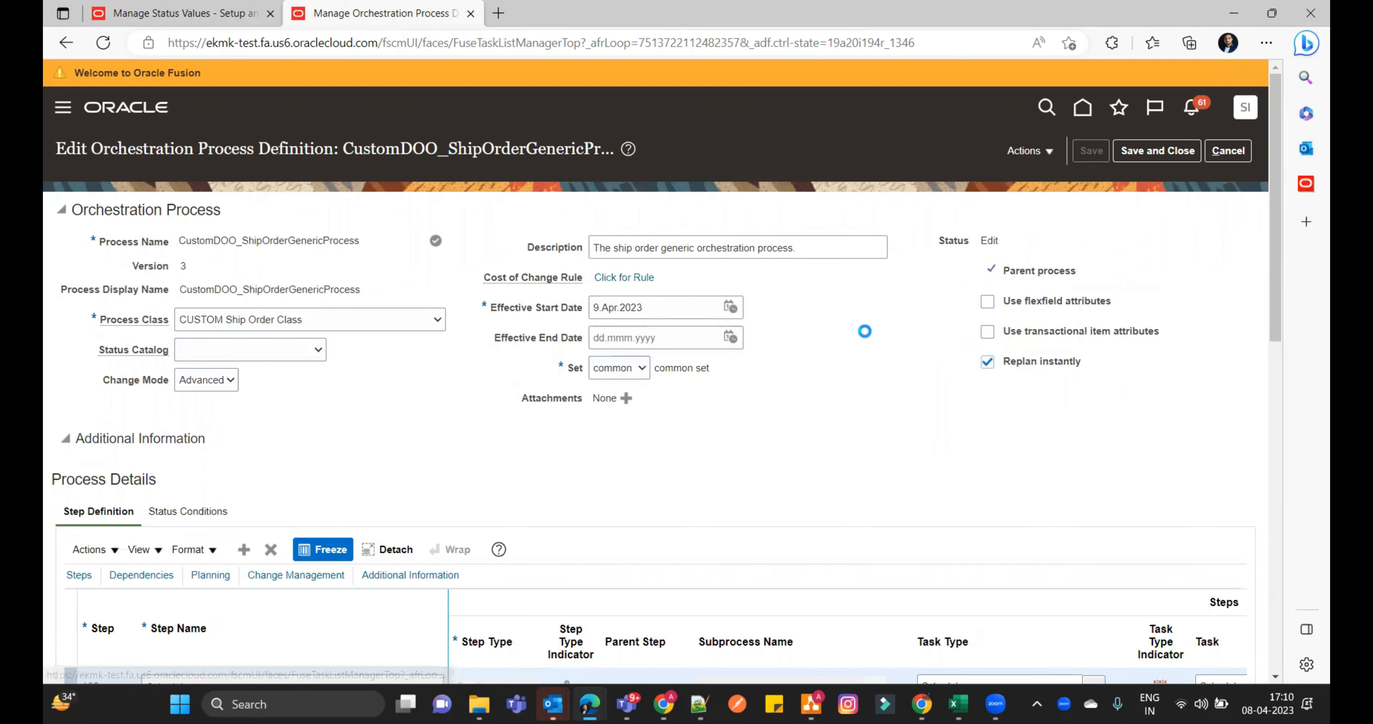
# - In the orchestration process status conditions, set the status value for the "Schedule" = "SCHEDULED" expression to "Demand Fulfillment Process Started"
pyautogui.scroll(-2, 864, 332)
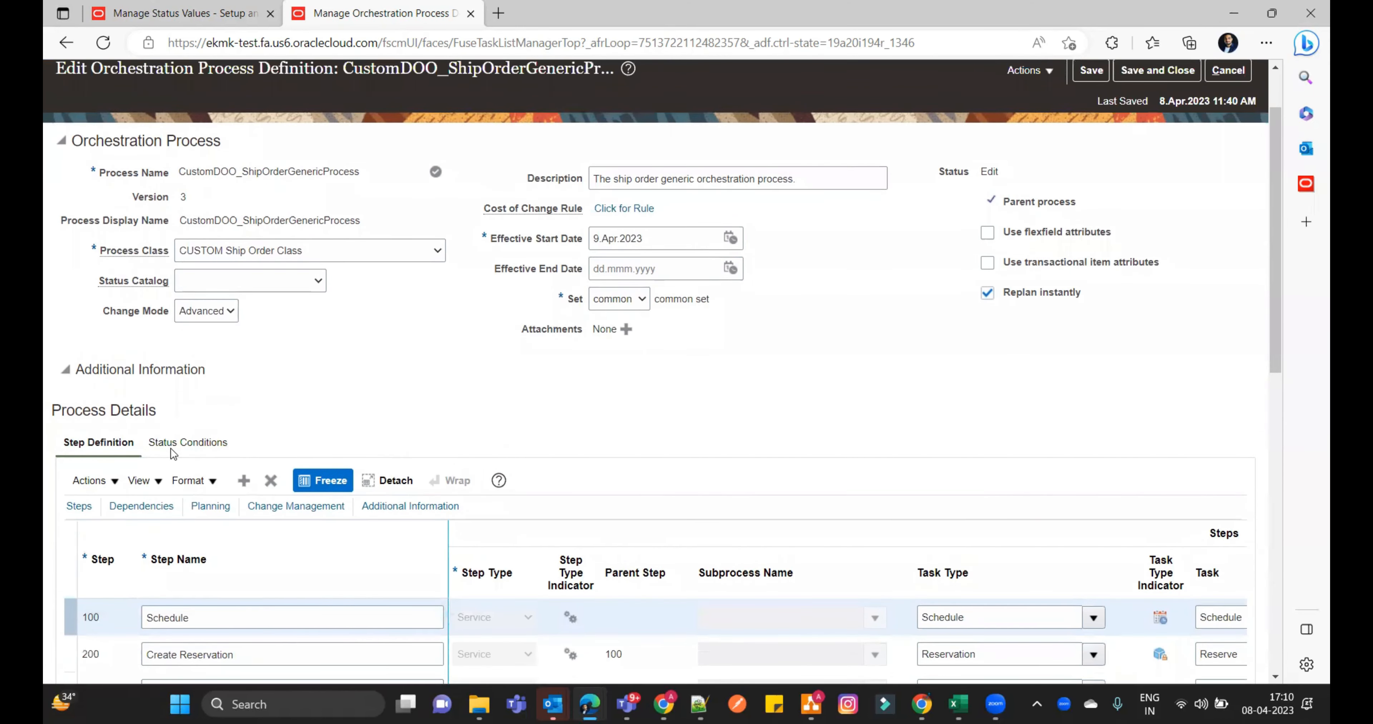
pyautogui.click(219, 446)
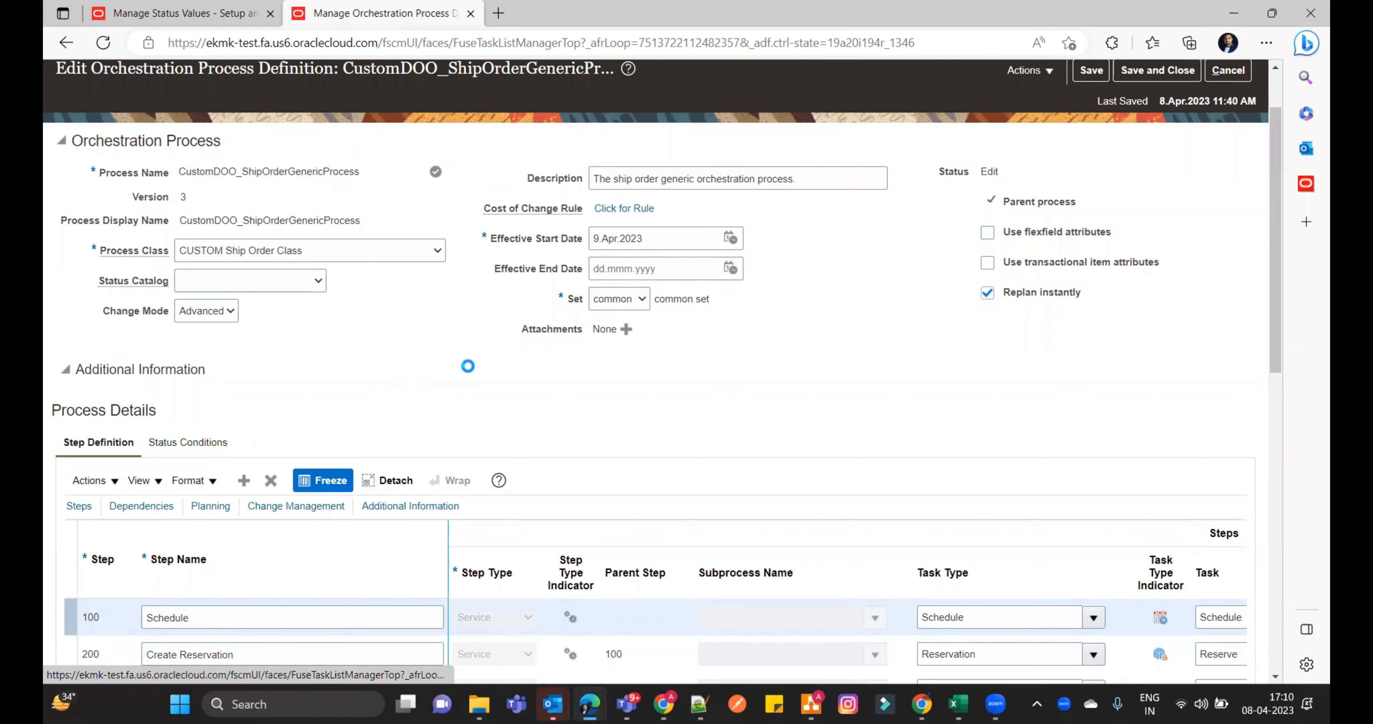
pyautogui.scroll(-4, 470, 353)
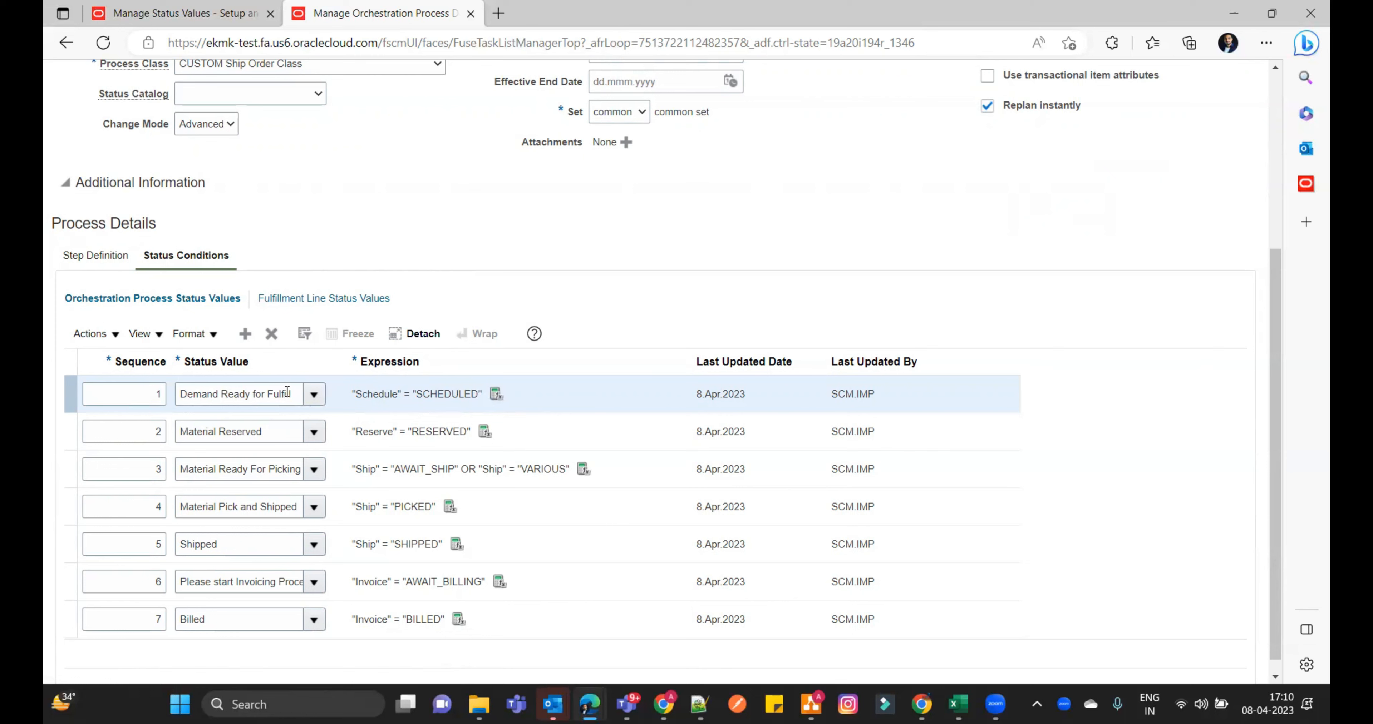
pyautogui.moveTo(292, 394); pyautogui.dragTo(165, 389)
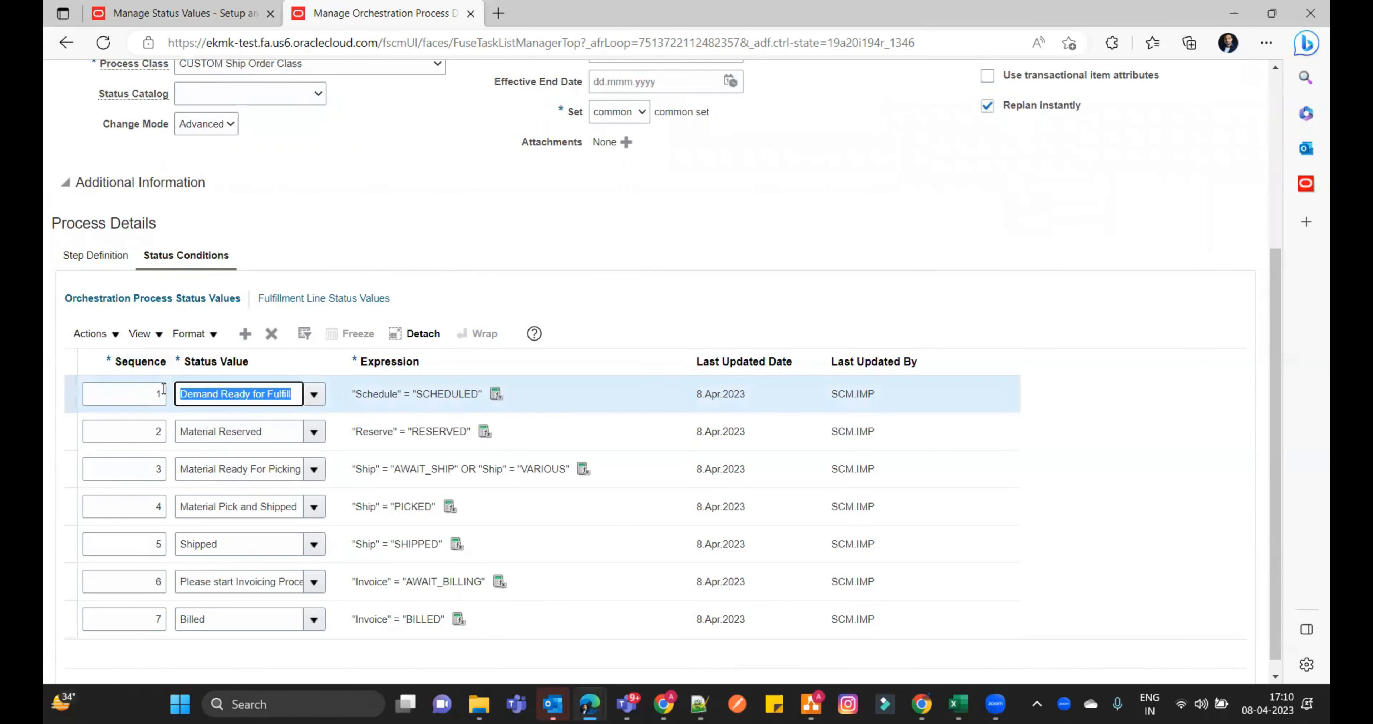
pyautogui.hotkey('ctrl', 'v')
pyautogui.click(164, 381)
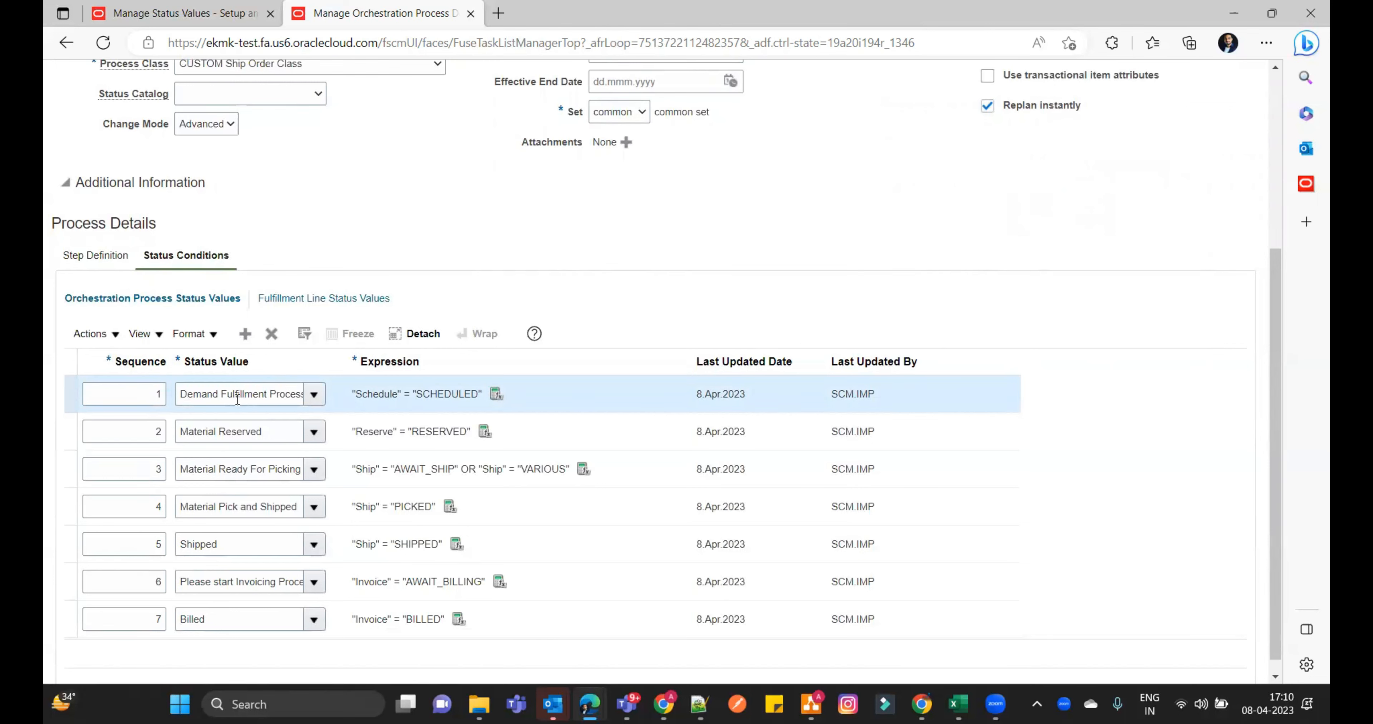
pyautogui.moveTo(273, 394); pyautogui.dragTo(341, 393)
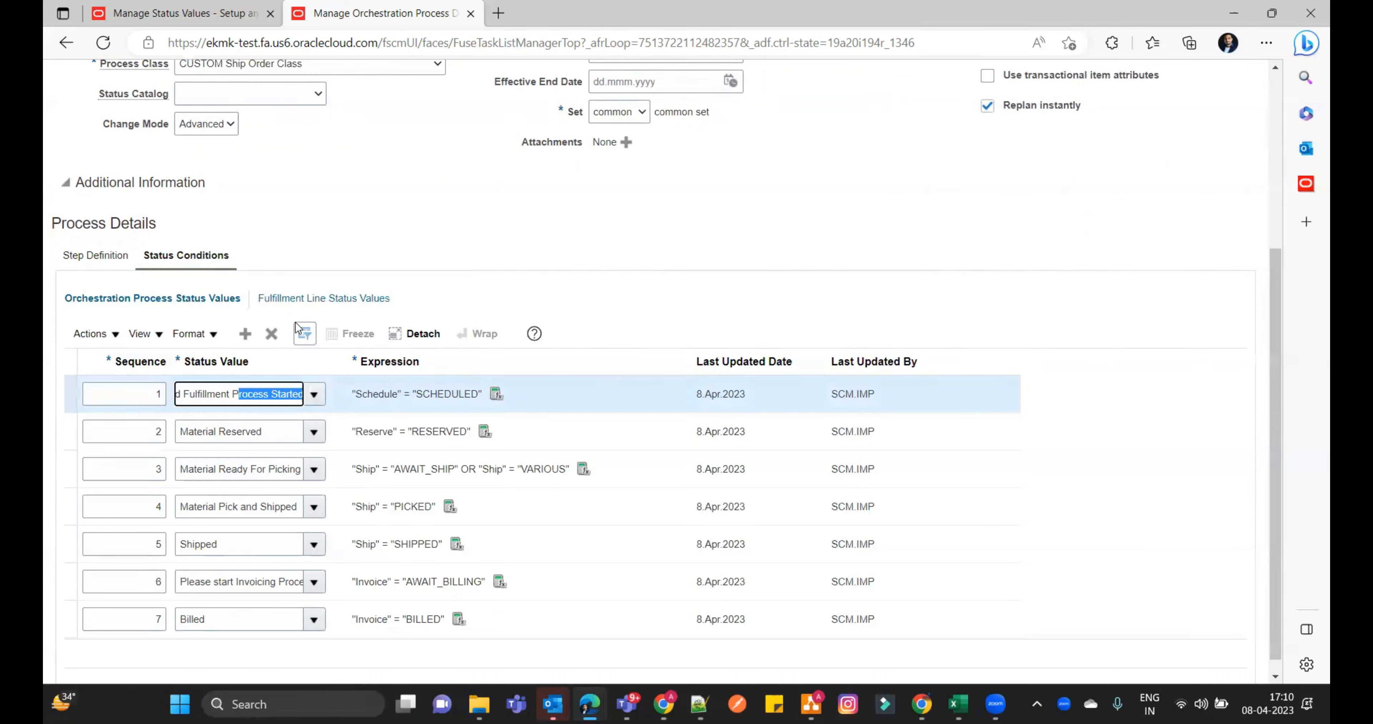
pyautogui.click(236, 397)
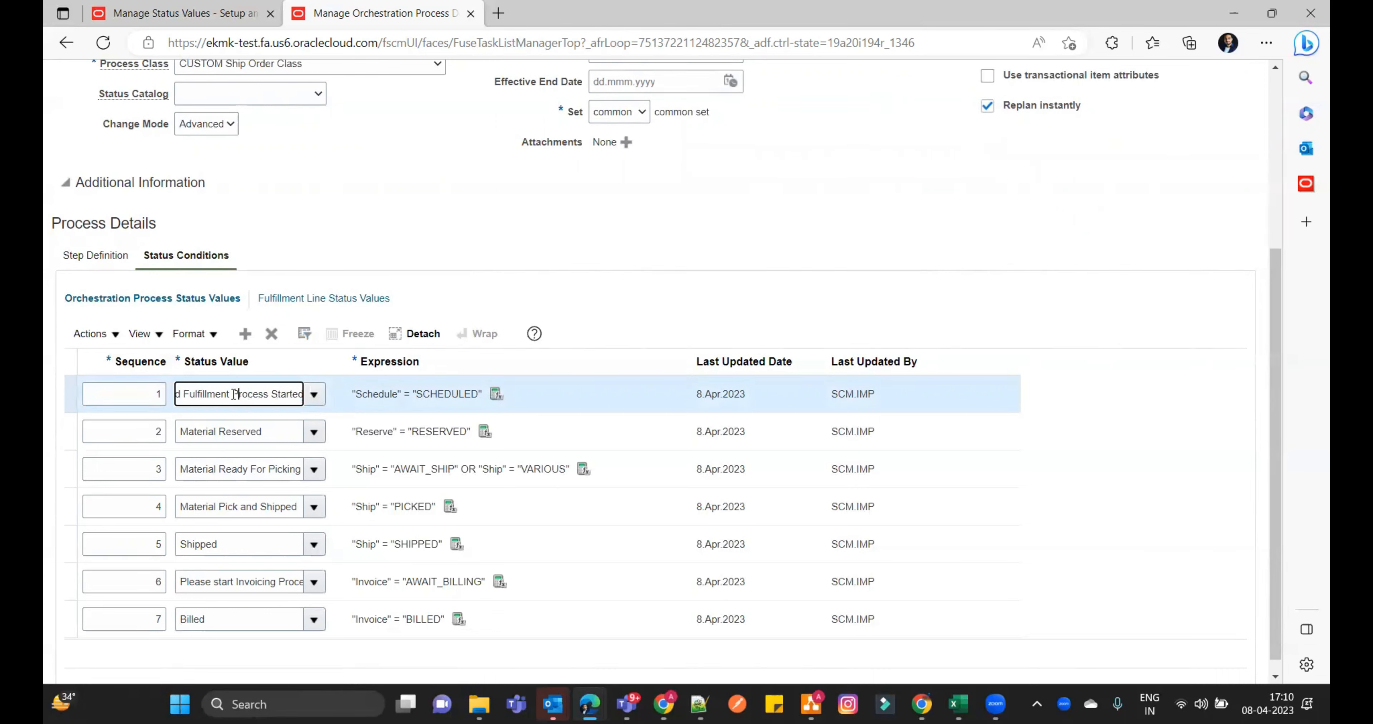
pyautogui.moveTo(273, 393); pyautogui.dragTo(158, 397)
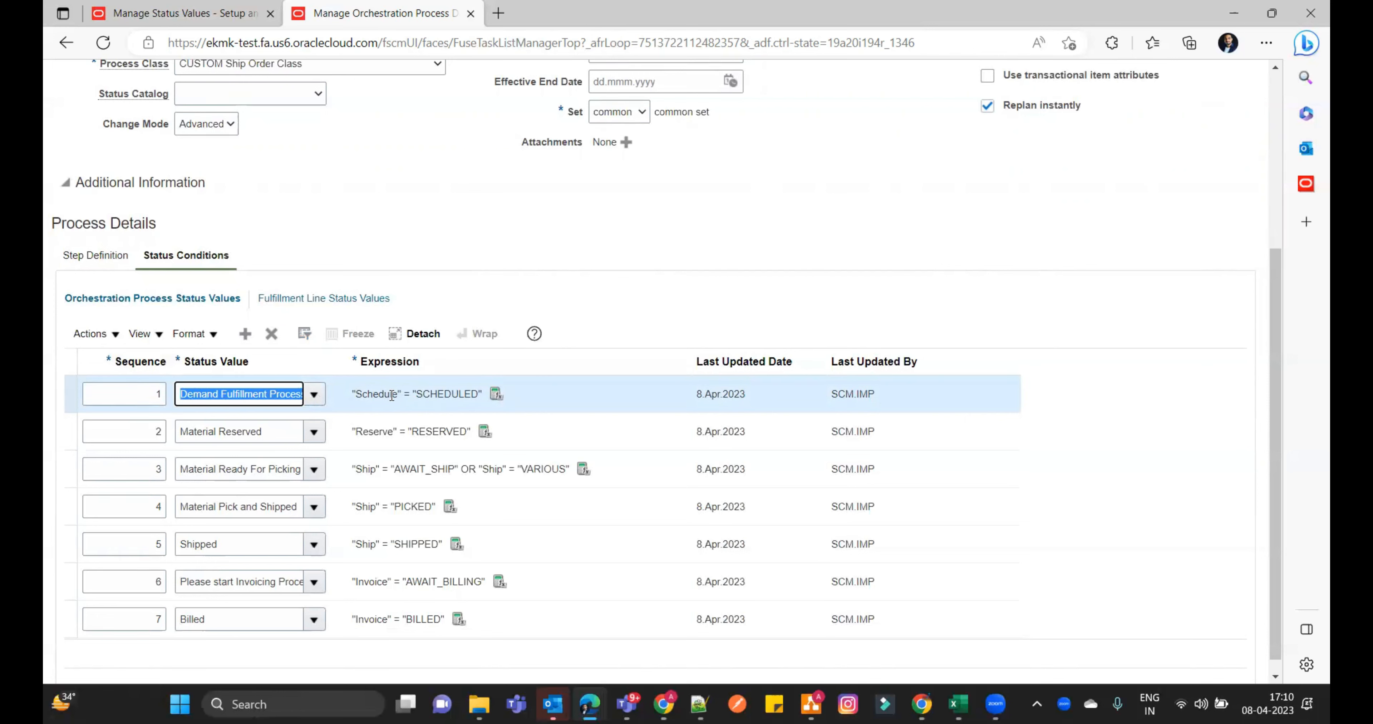
# - Edit the default fulfillment line status rule set, change the SCHEDULED condition's status value to "Demand Fulfillment Process Started", and save and close it
pyautogui.click(309, 299)
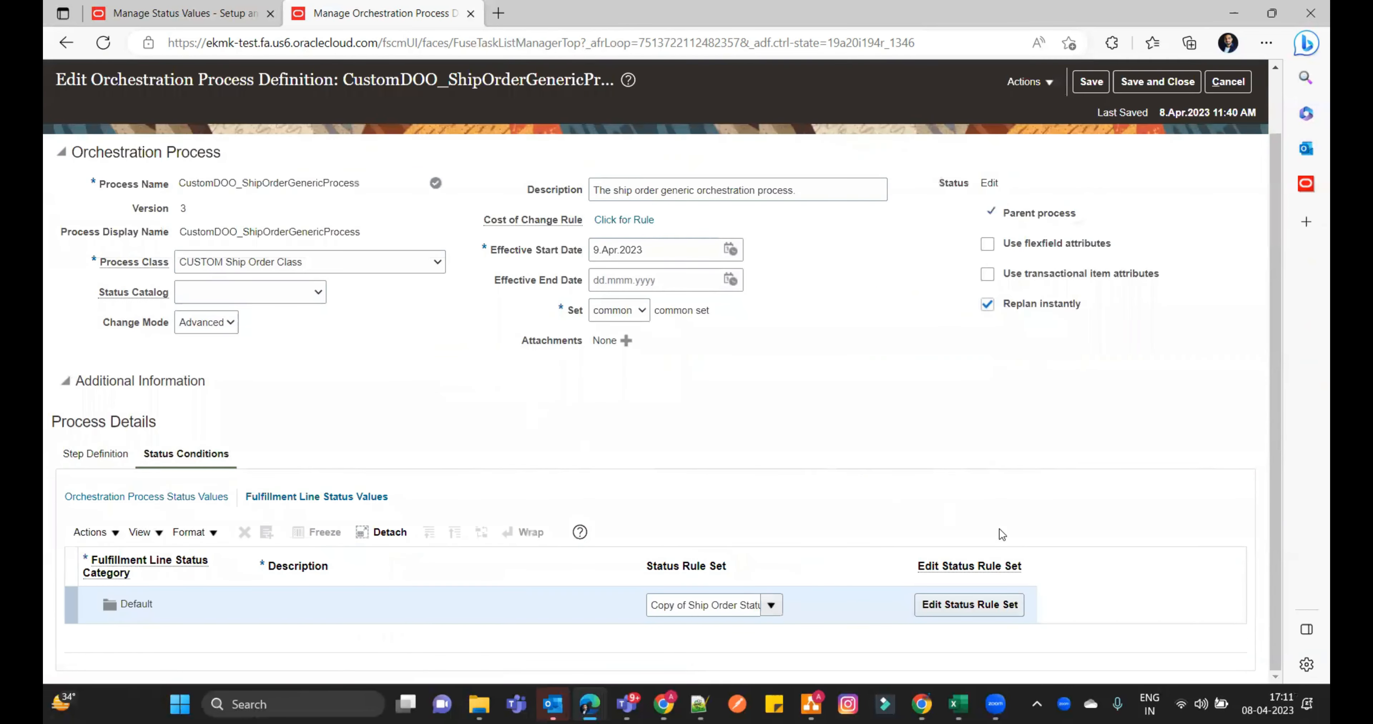
pyautogui.click(1003, 605)
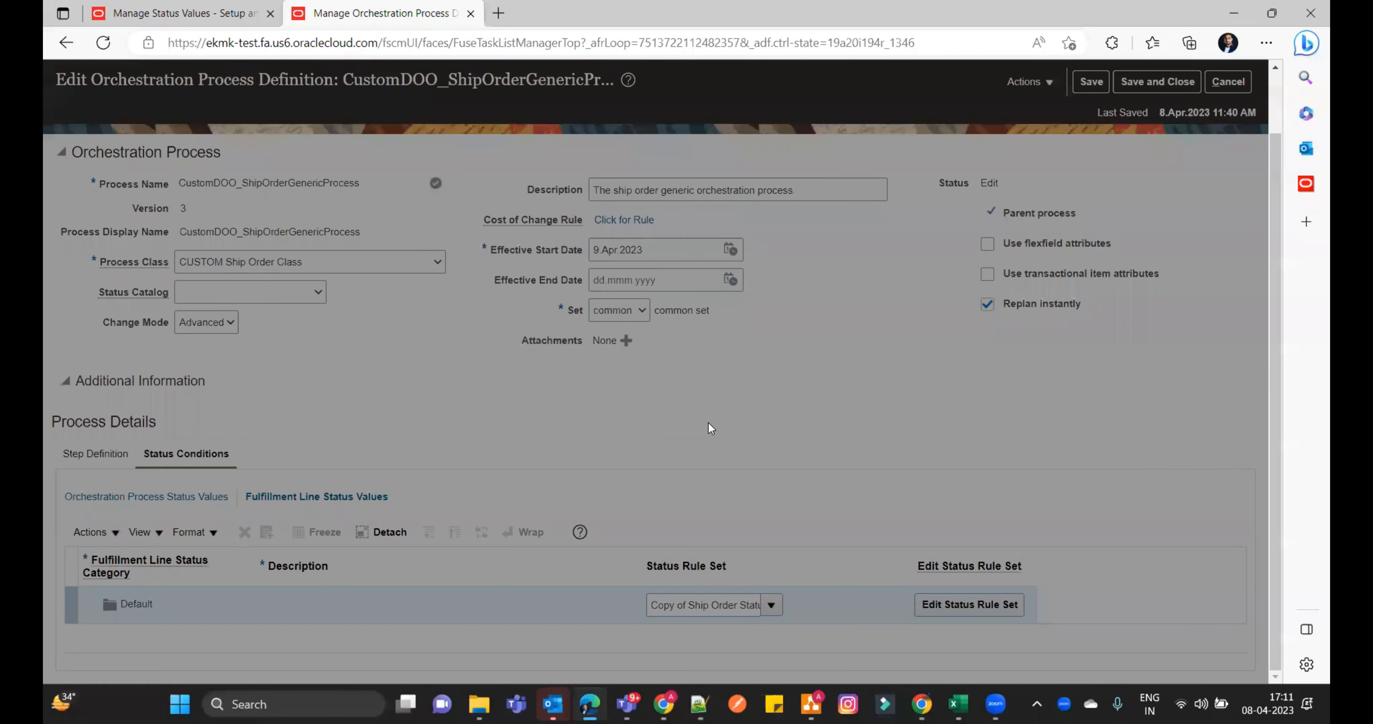
pyautogui.click(579, 396)
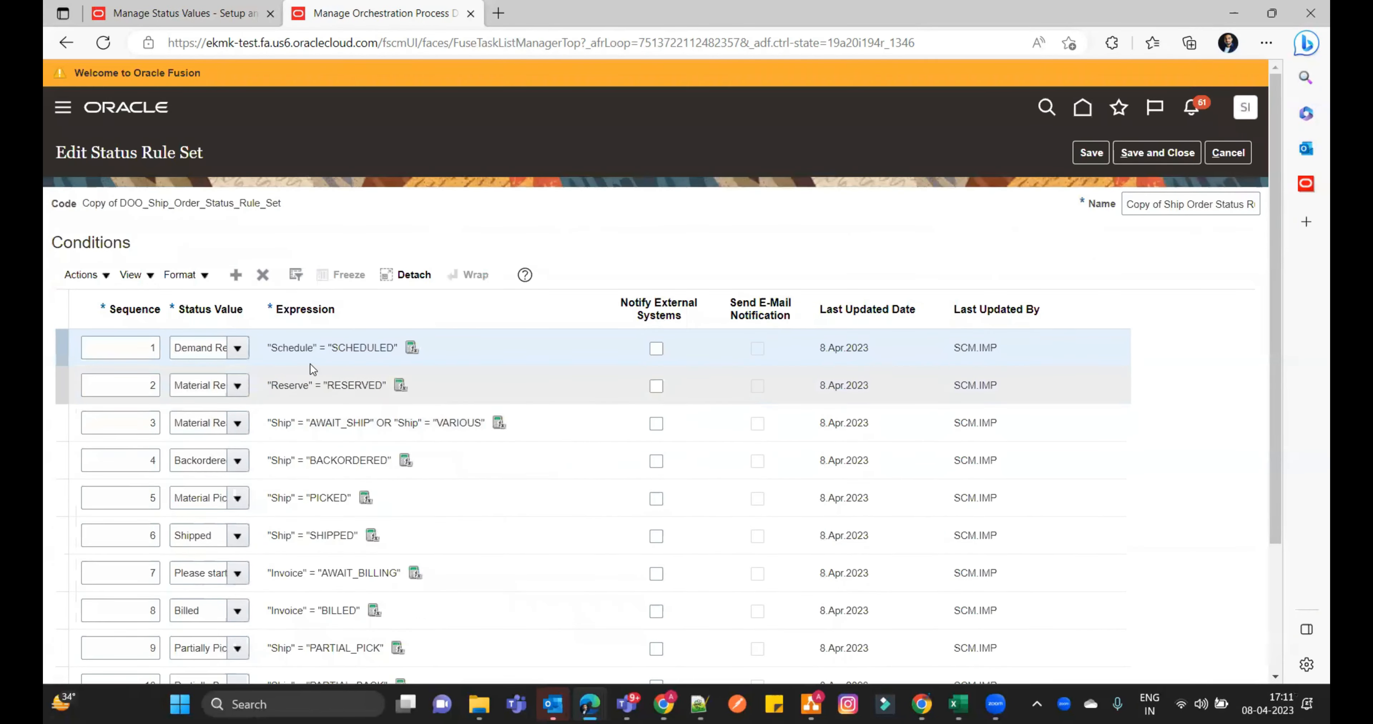
pyautogui.moveTo(176, 347); pyautogui.dragTo(501, 361)
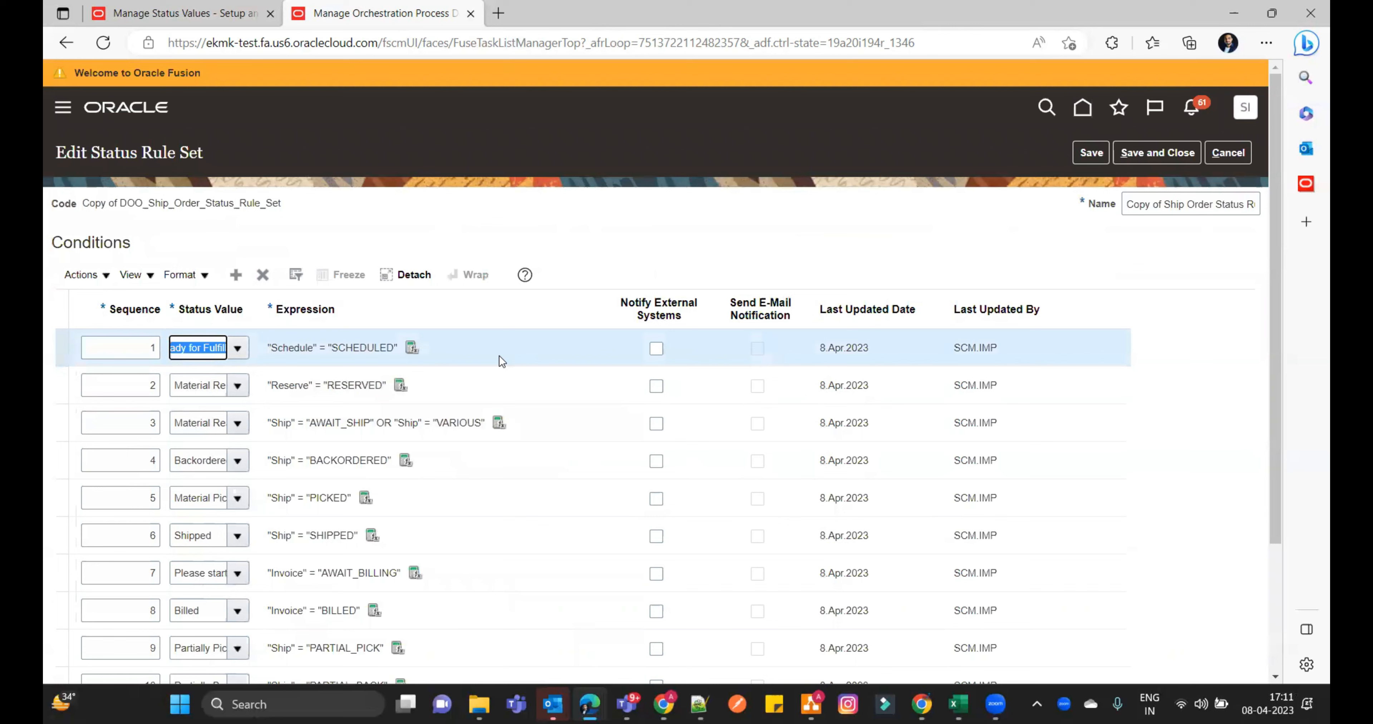
pyautogui.hotkey('ctrl', 'v')
pyautogui.click(499, 356)
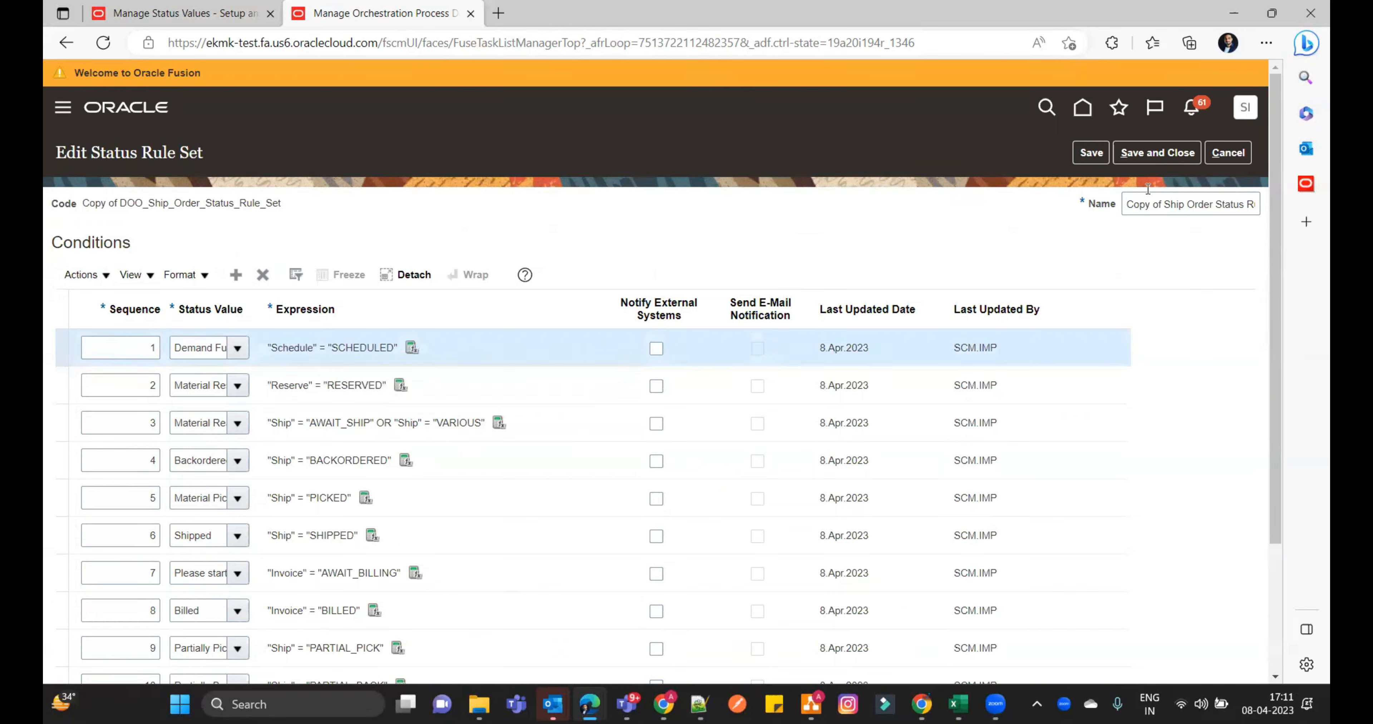
pyautogui.click(1152, 154)
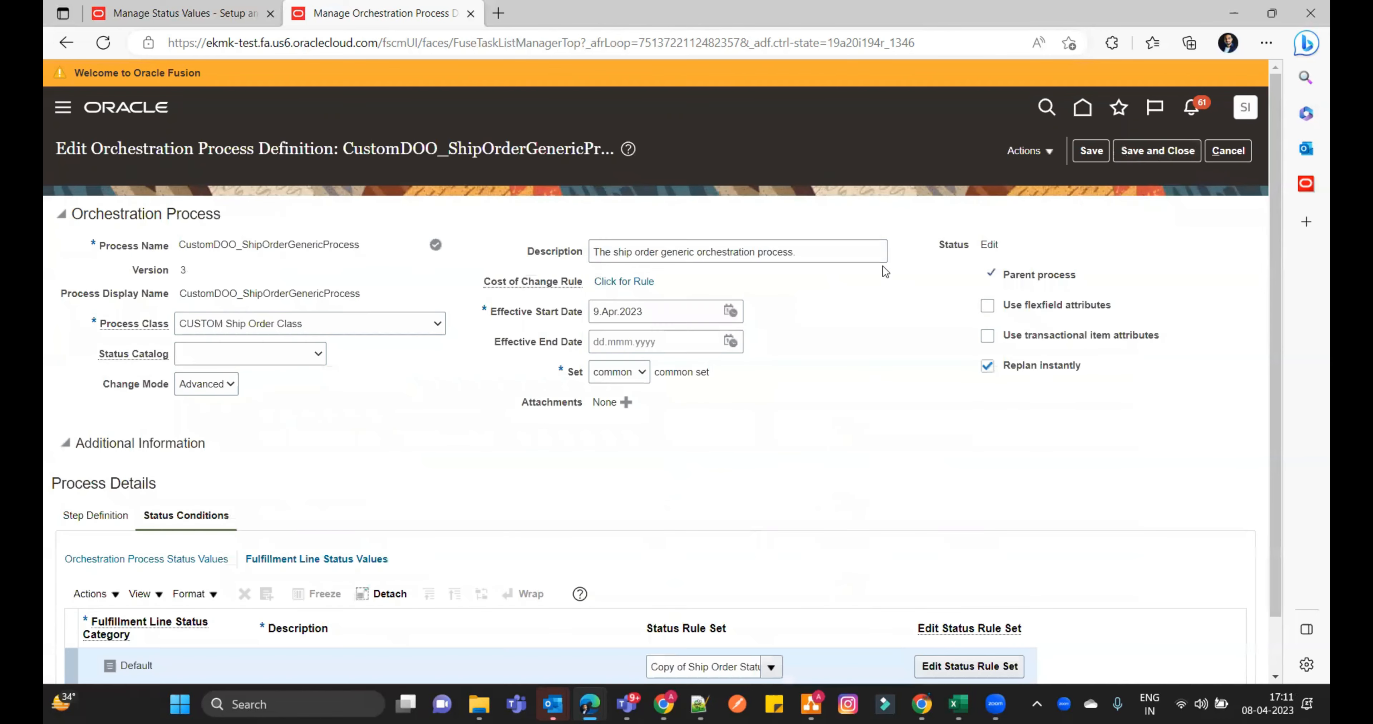
# - Return to the orchestration process status values, save the process definition and validate it
pyautogui.scroll(-2, 922, 391)
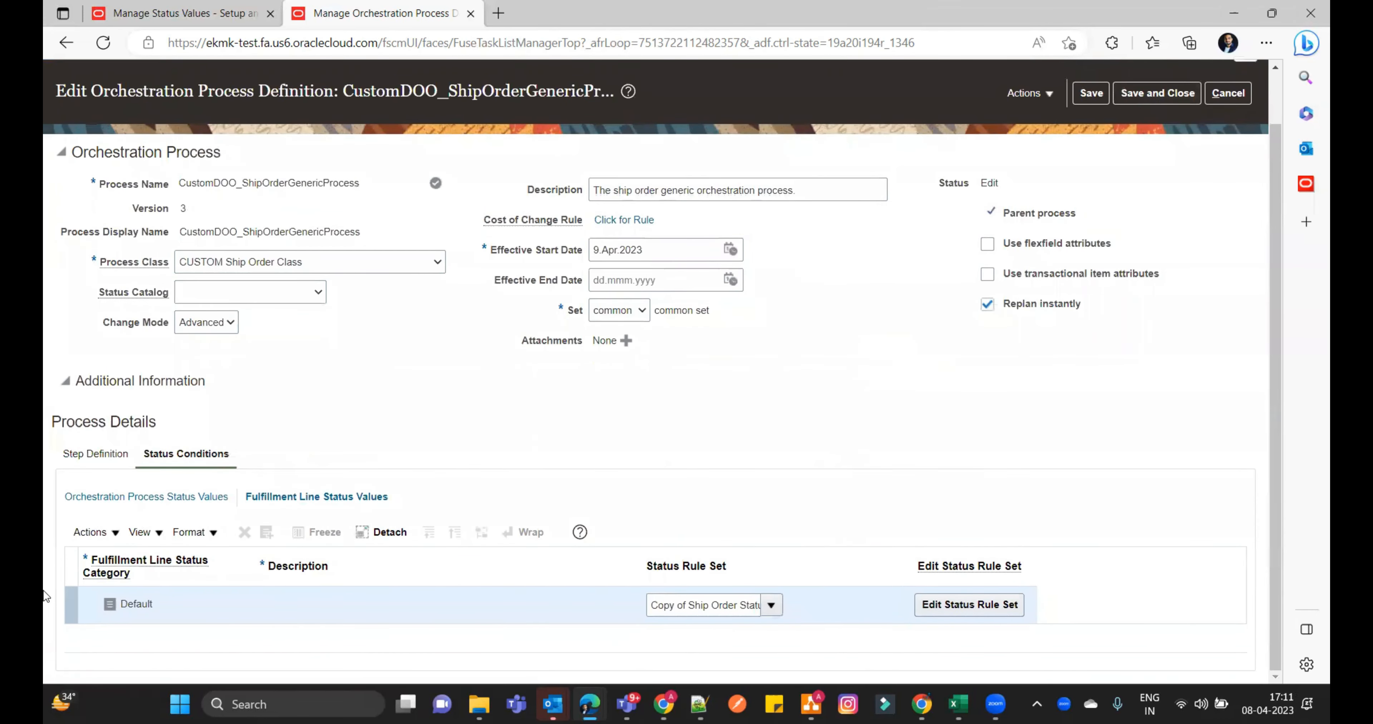
pyautogui.click(175, 497)
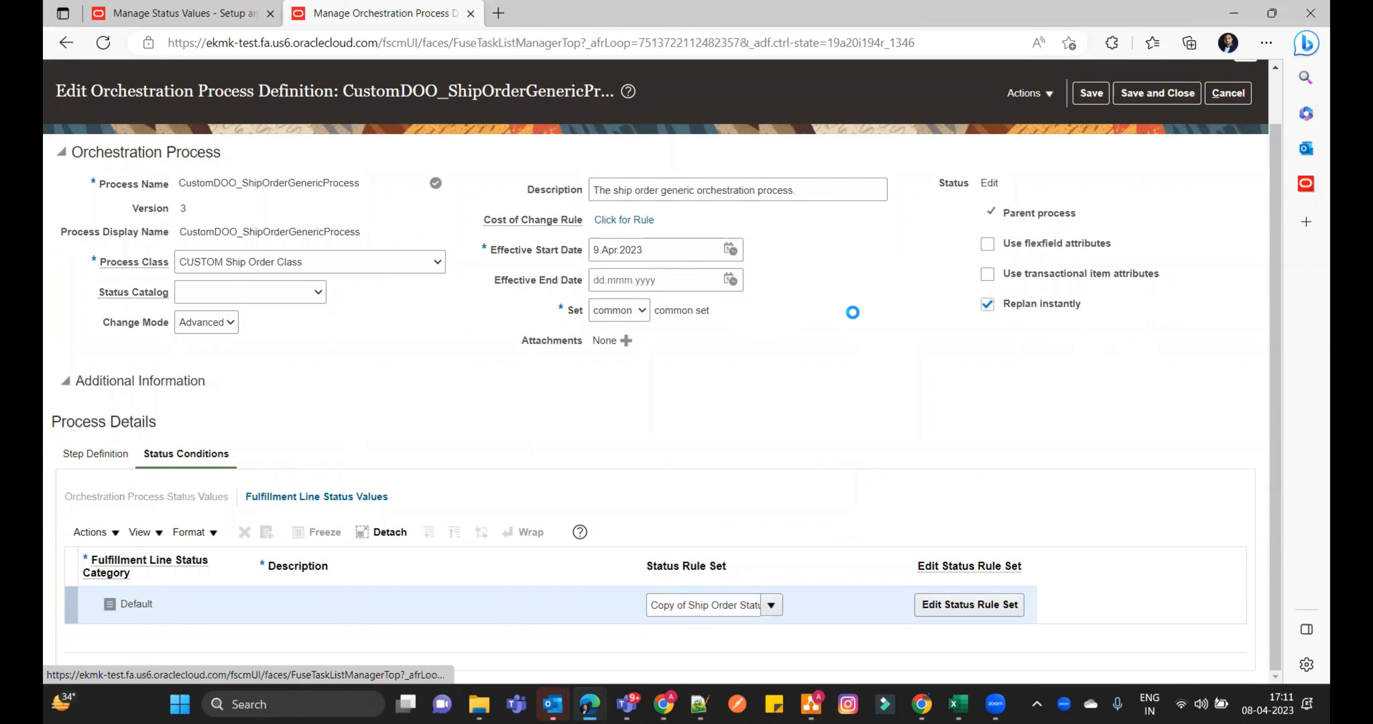
pyautogui.click(1089, 95)
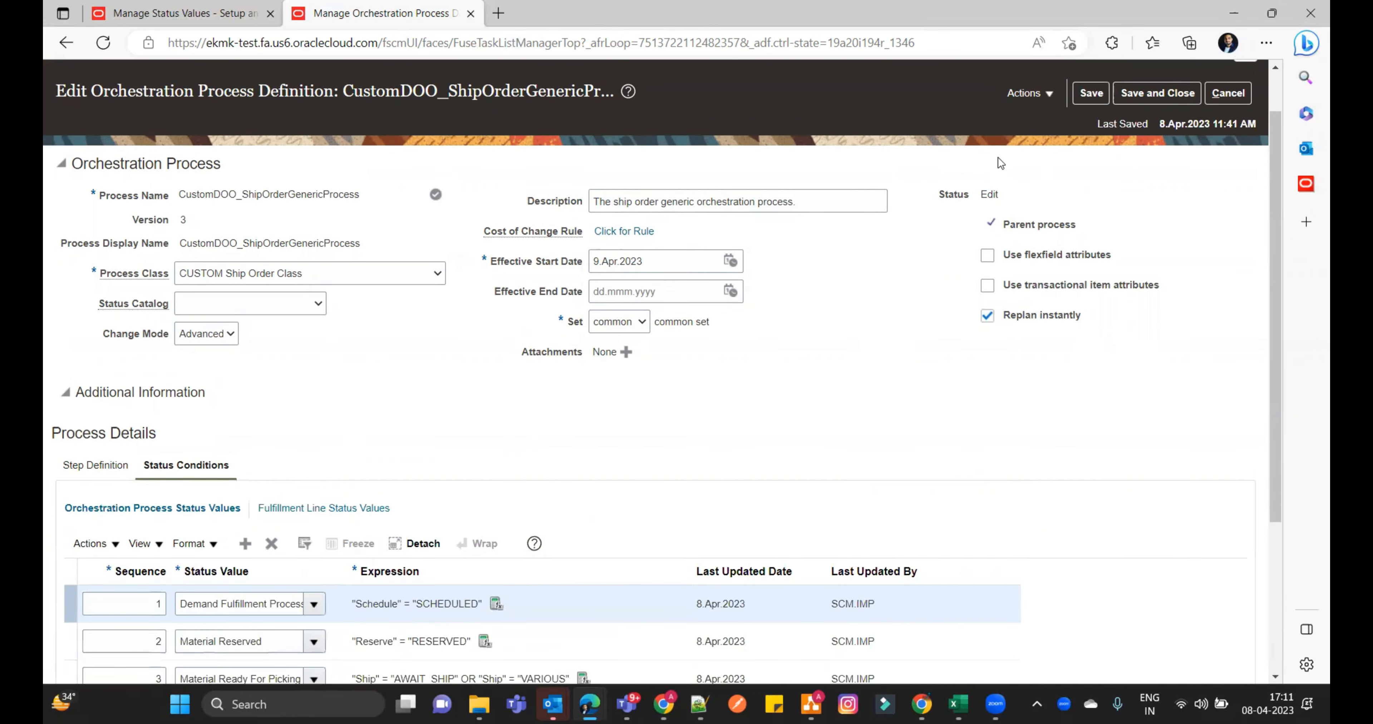
pyautogui.click(1027, 94)
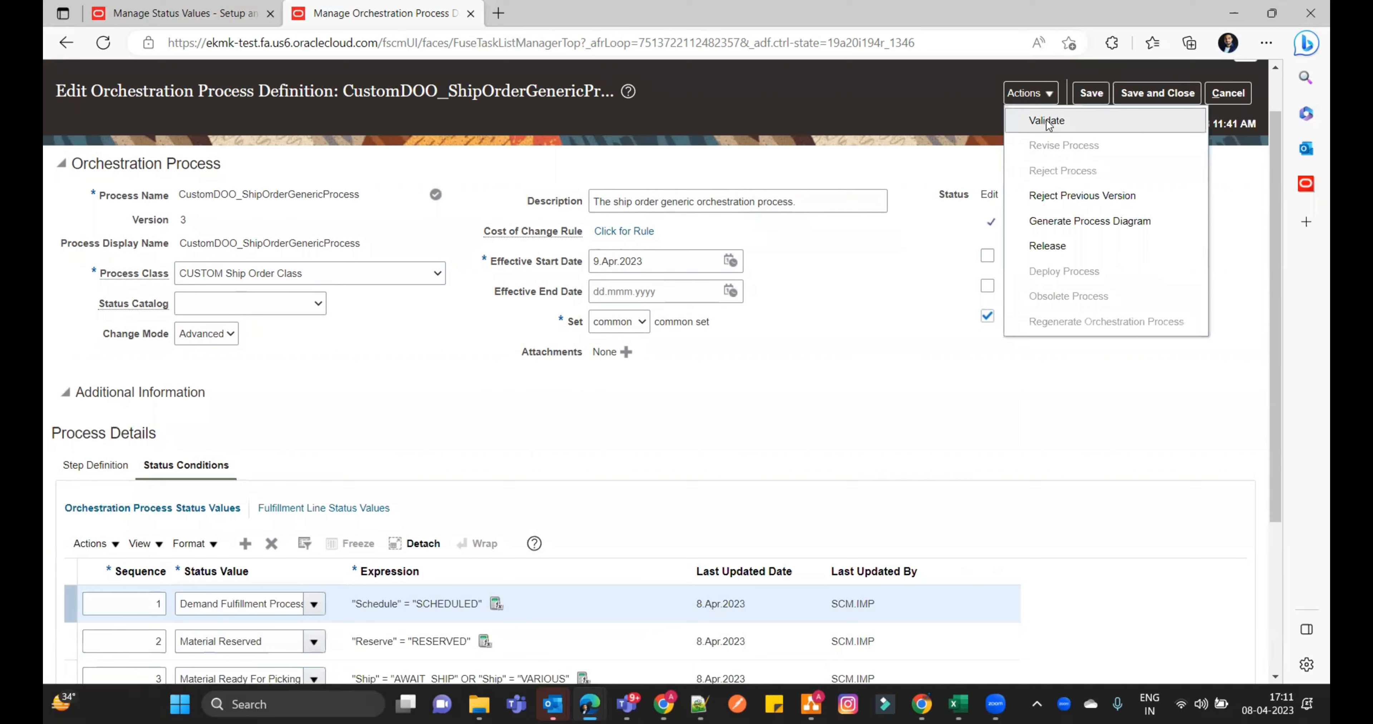
pyautogui.click(1047, 119)
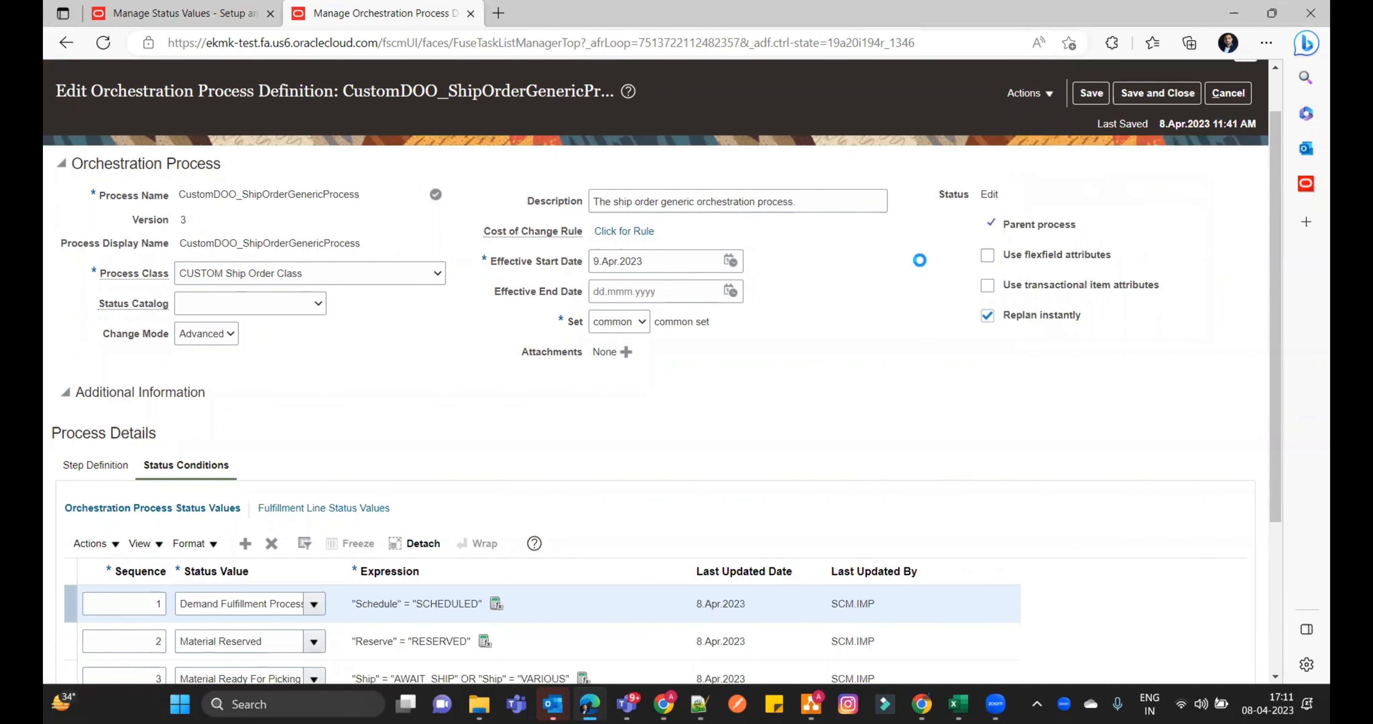
pyautogui.click(765, 254)
# - Release version 3 of the orchestration process, accepting the automatic end-dating of version 2 and skipping the download of the generated process
pyautogui.click(1038, 99)
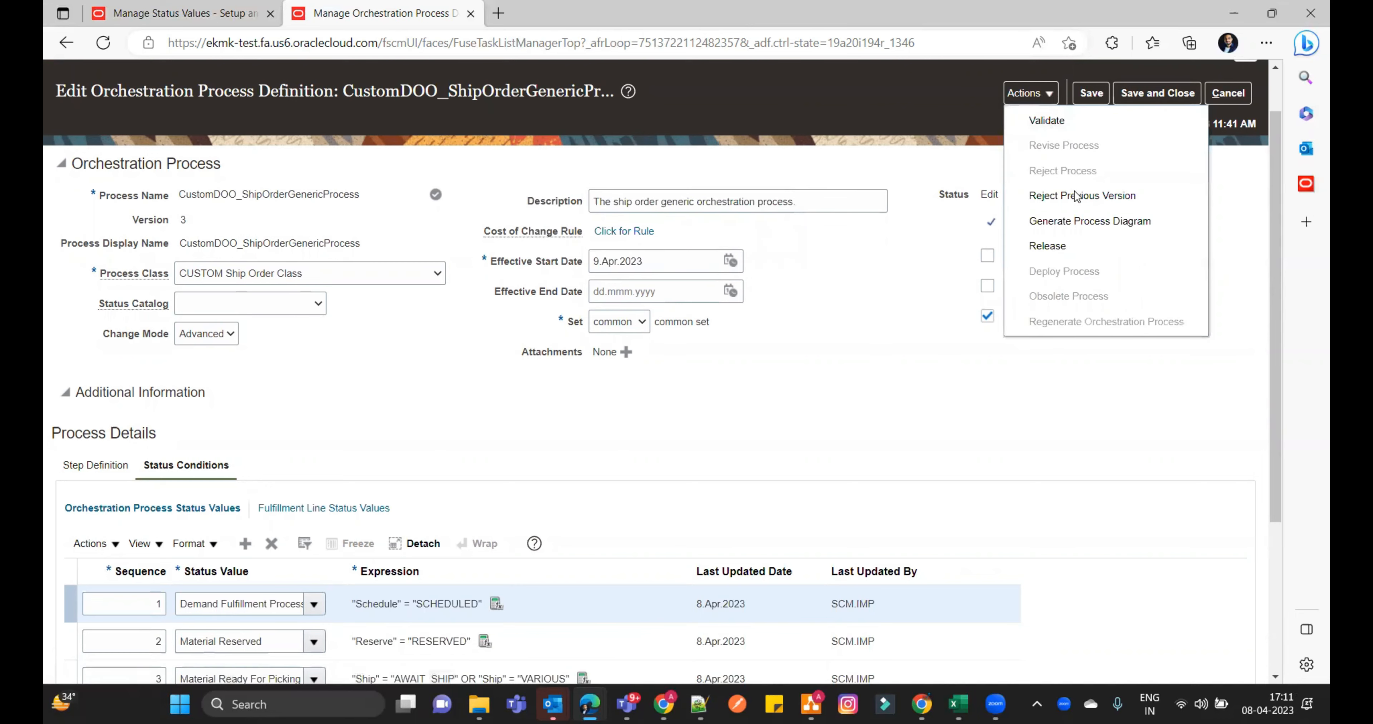
pyautogui.click(1041, 258)
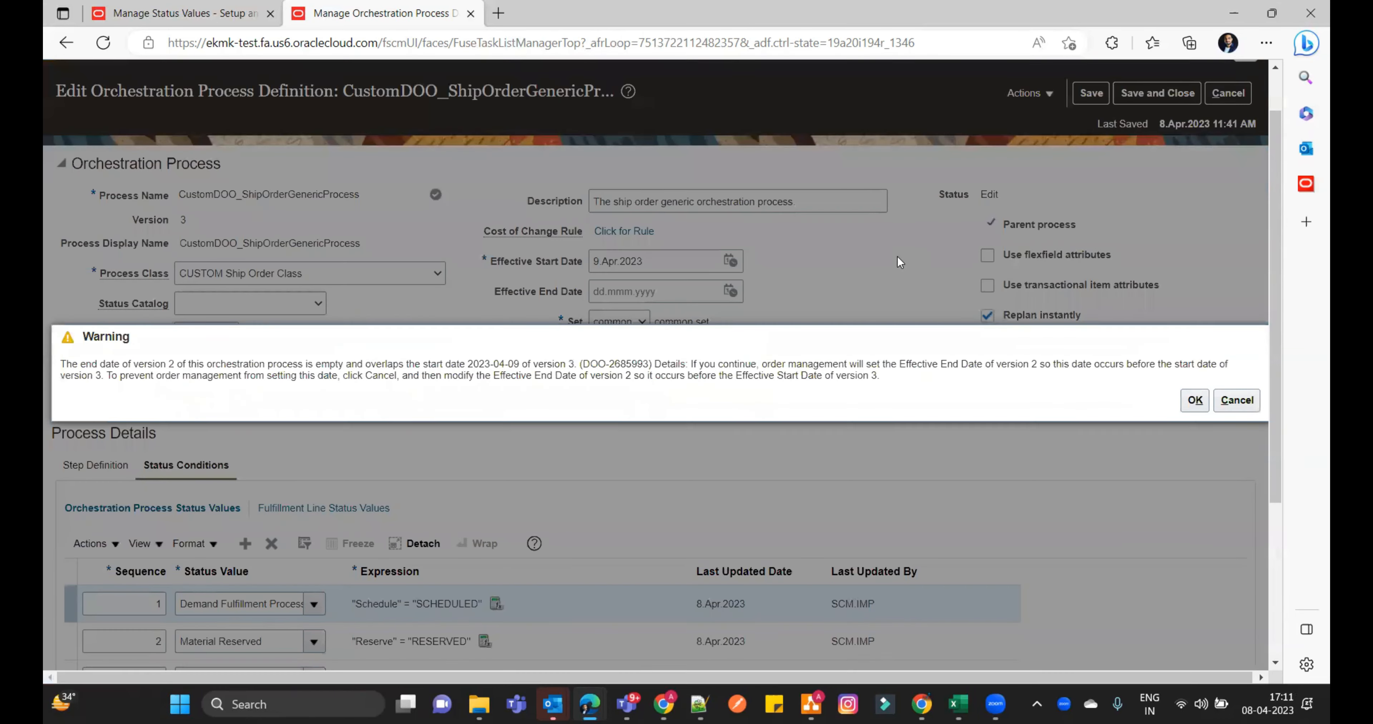
pyautogui.click(1195, 401)
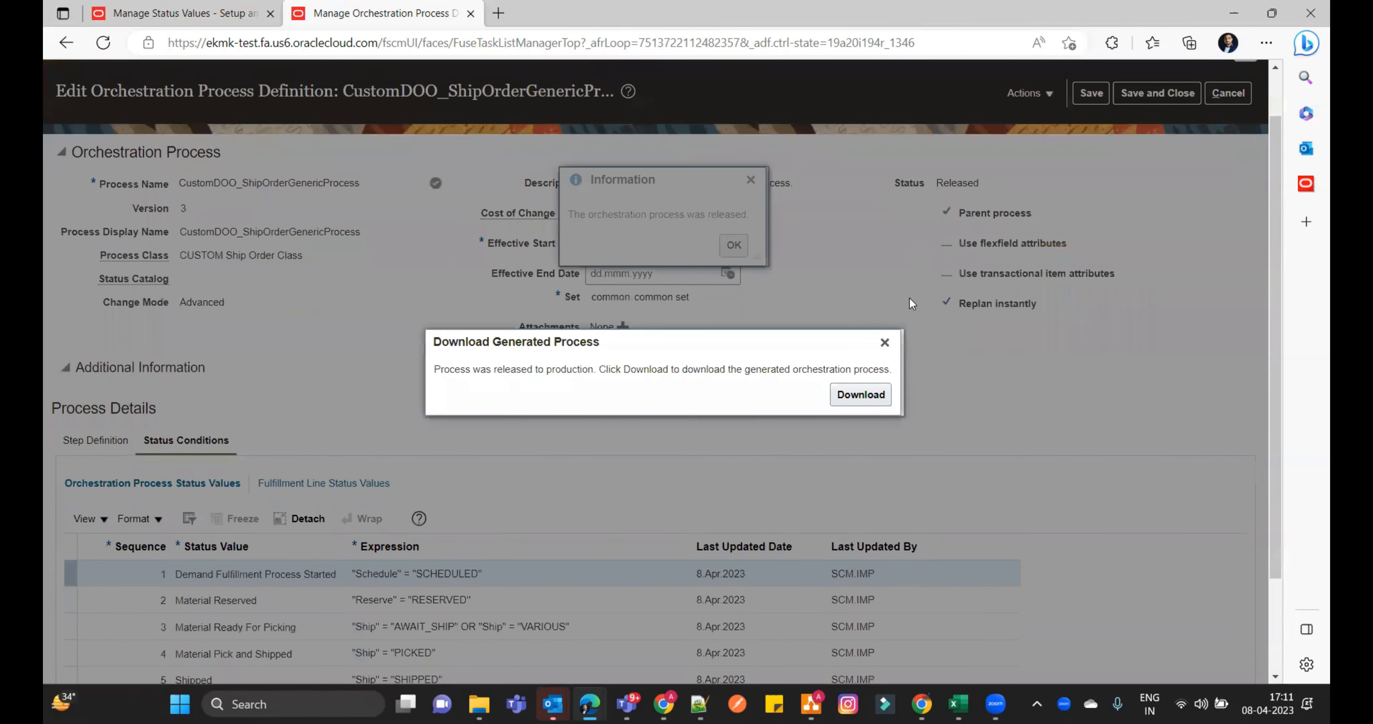
pyautogui.click(888, 342)
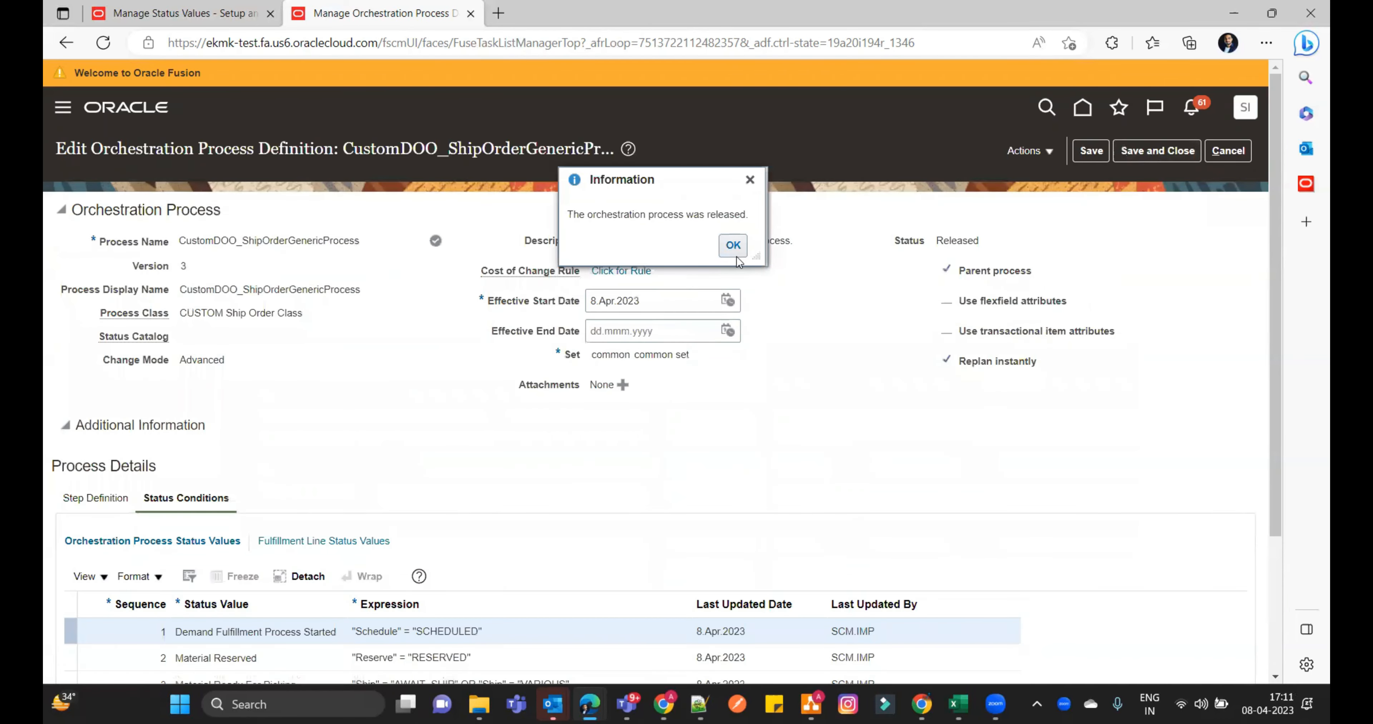
pyautogui.click(732, 245)
# - Deploy the released process using the account password, and save and close its definition
pyautogui.click(1048, 152)
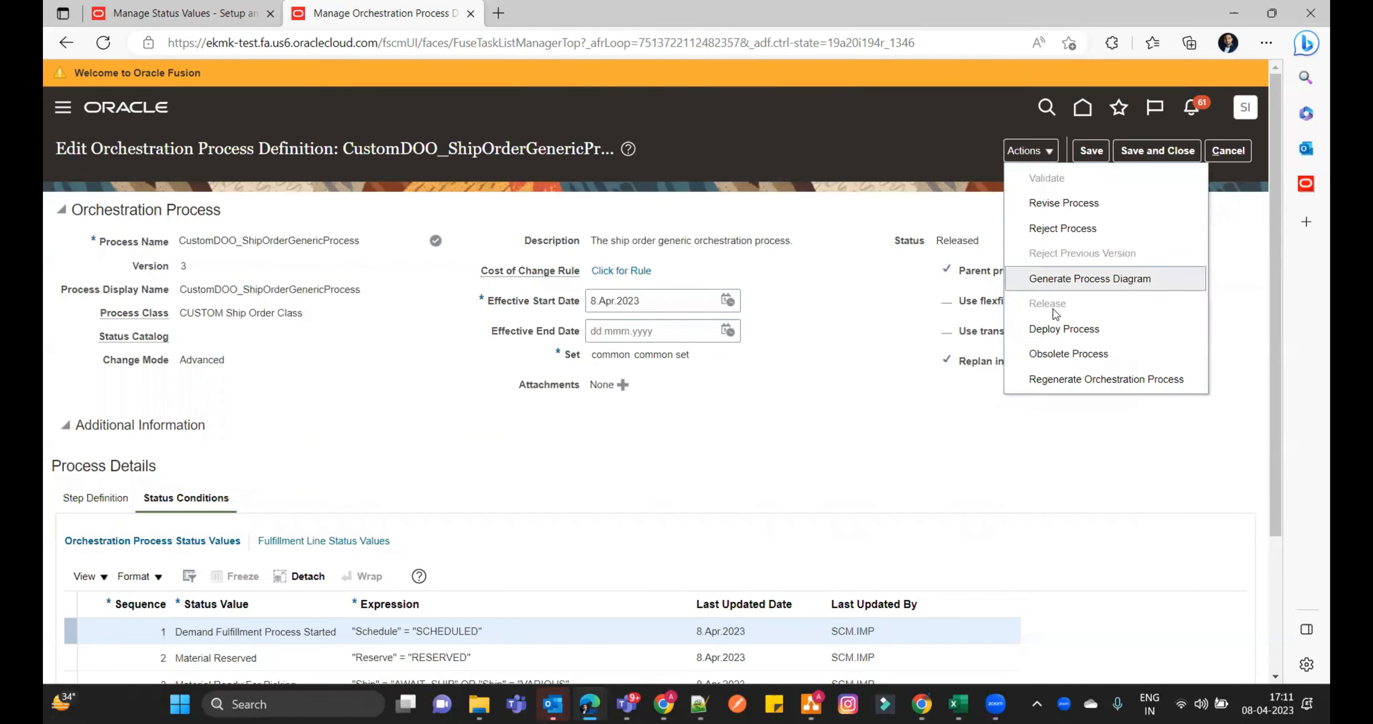
pyautogui.click(1065, 337)
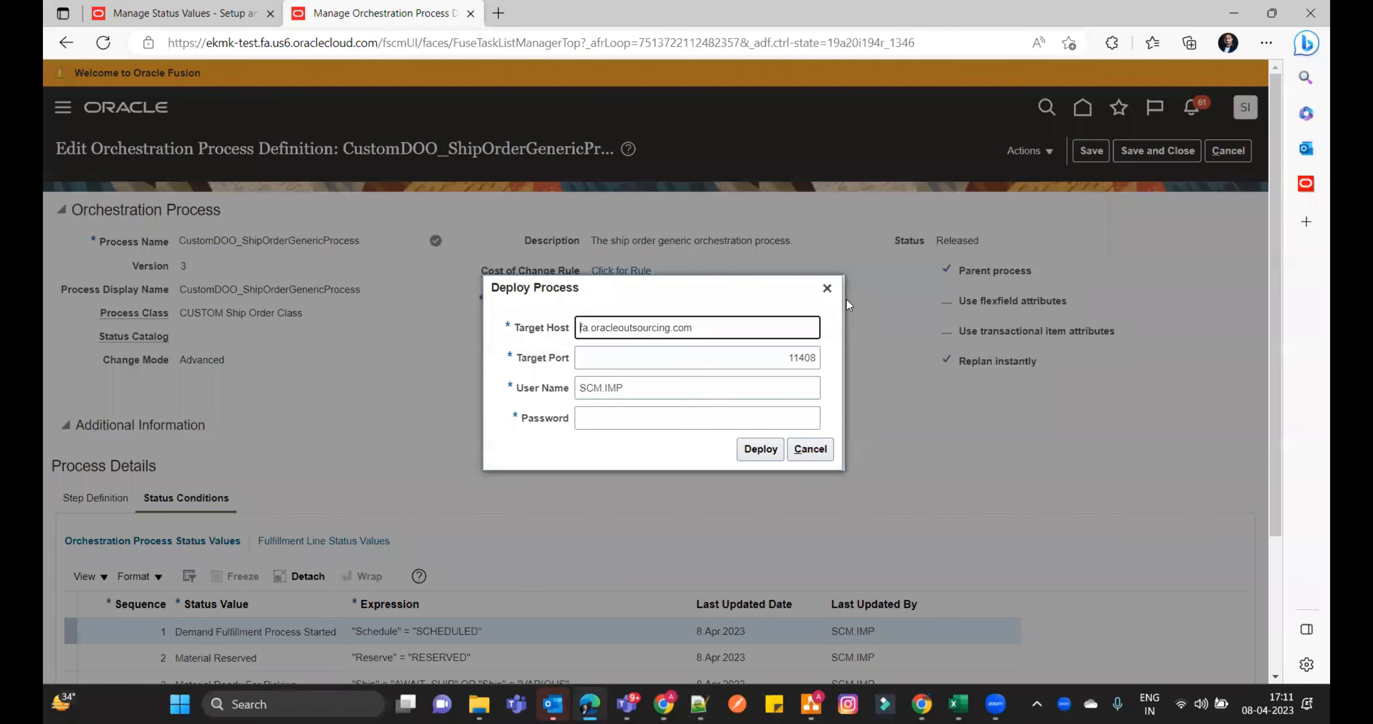
pyautogui.click(770, 450)
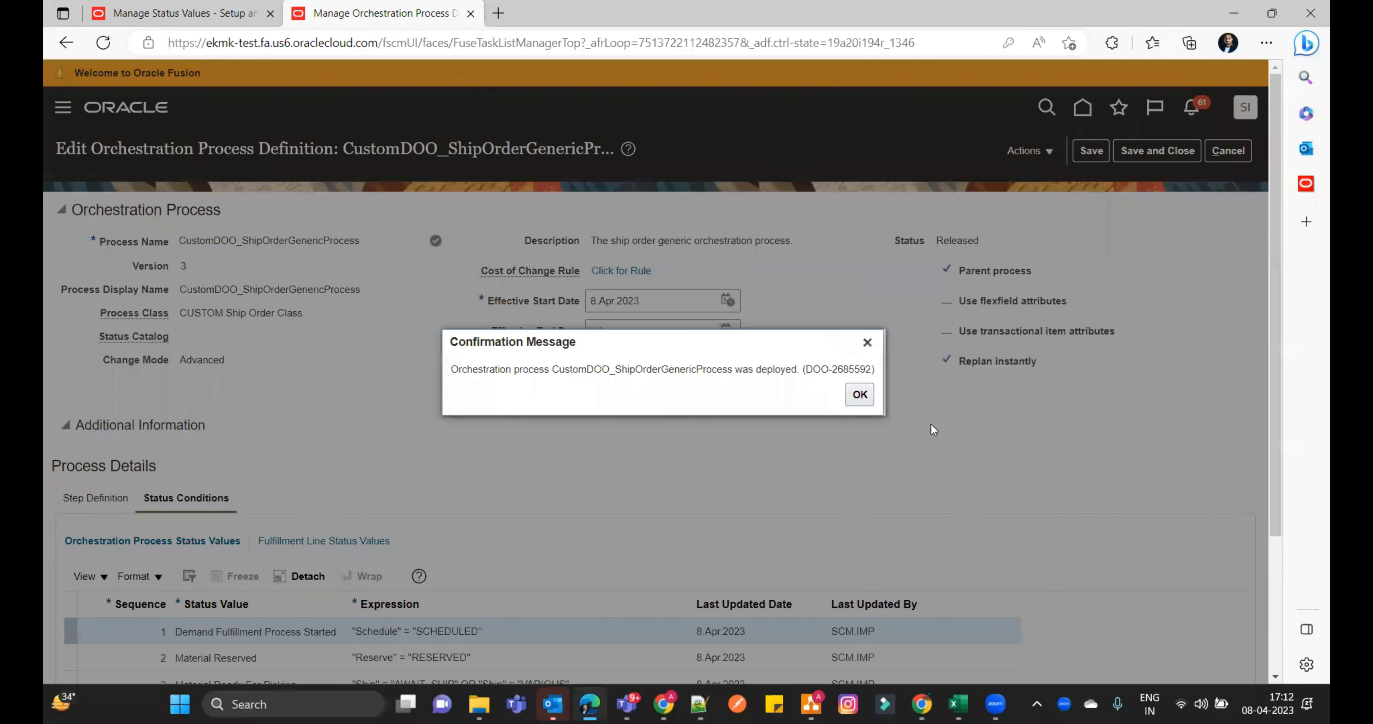
pyautogui.click(852, 403)
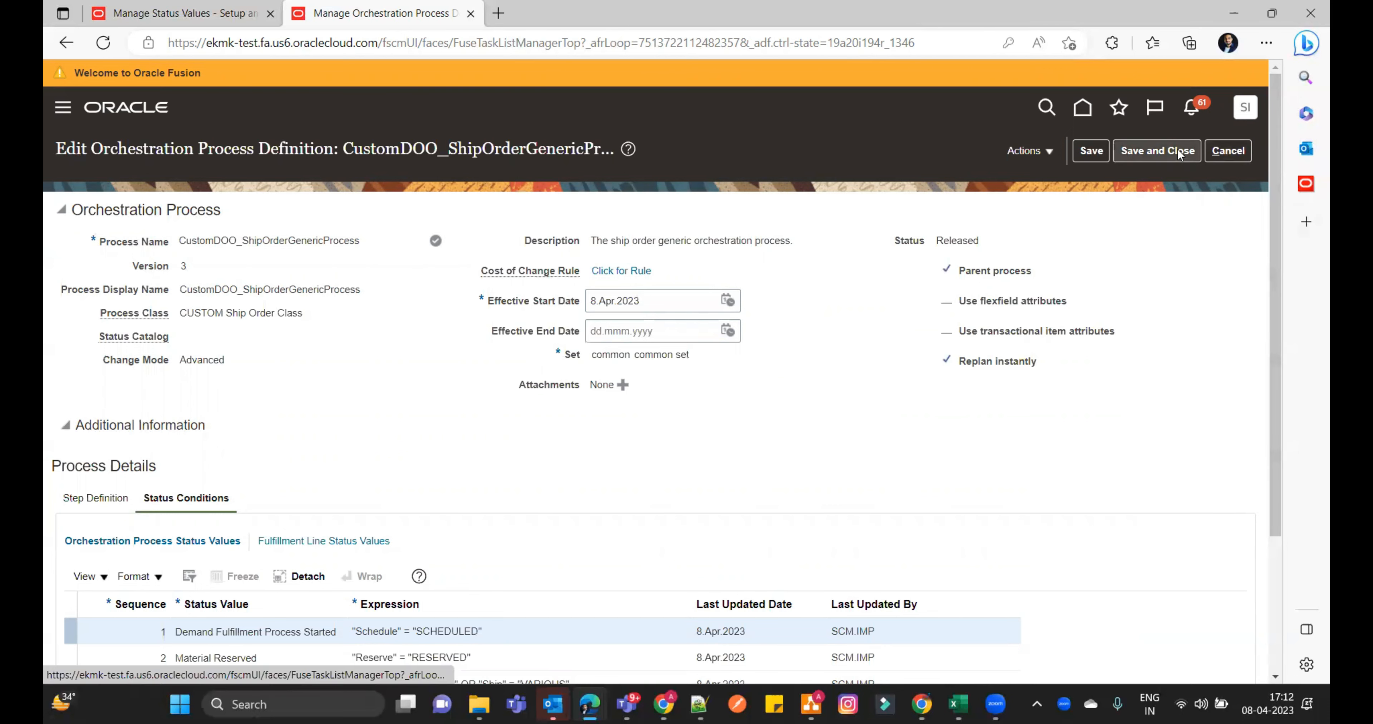
pyautogui.click(1157, 150)
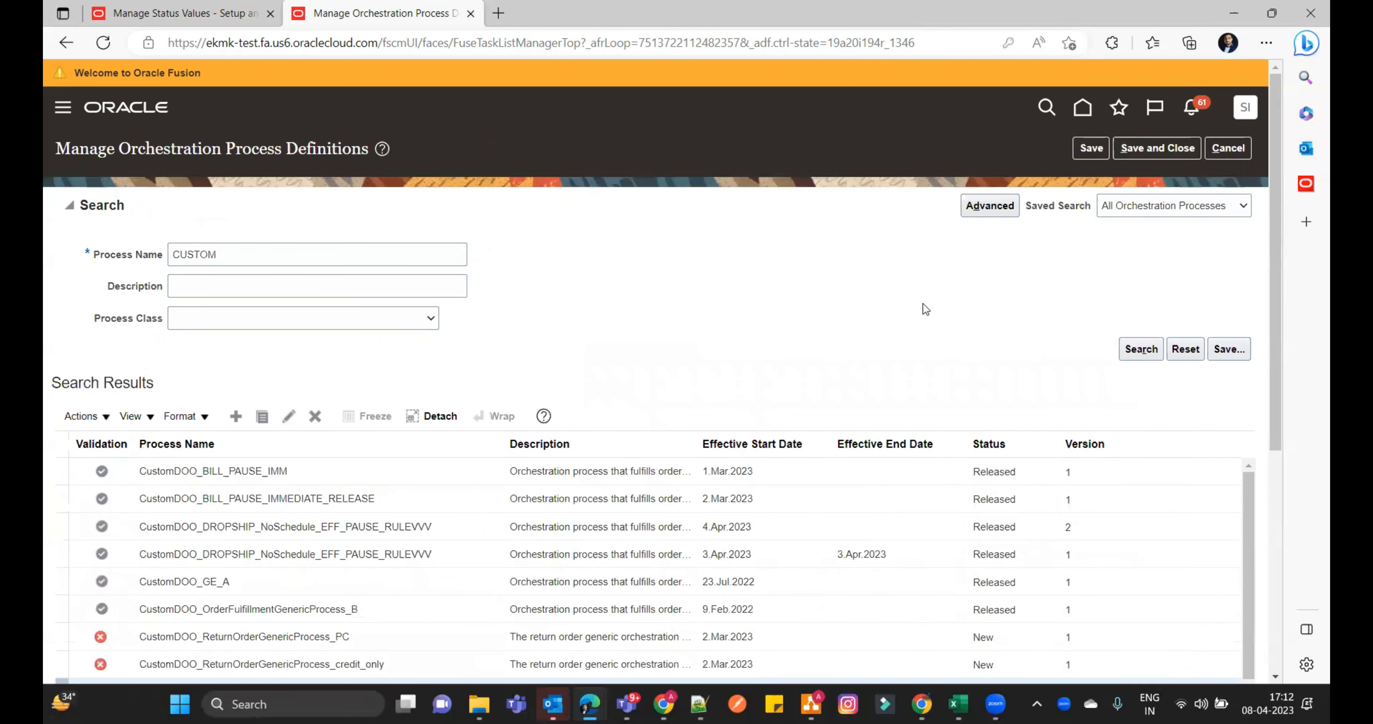
# - Save and close the Manage Status Values page and open the Manage Orders page in its place
pyautogui.click(205, 14)
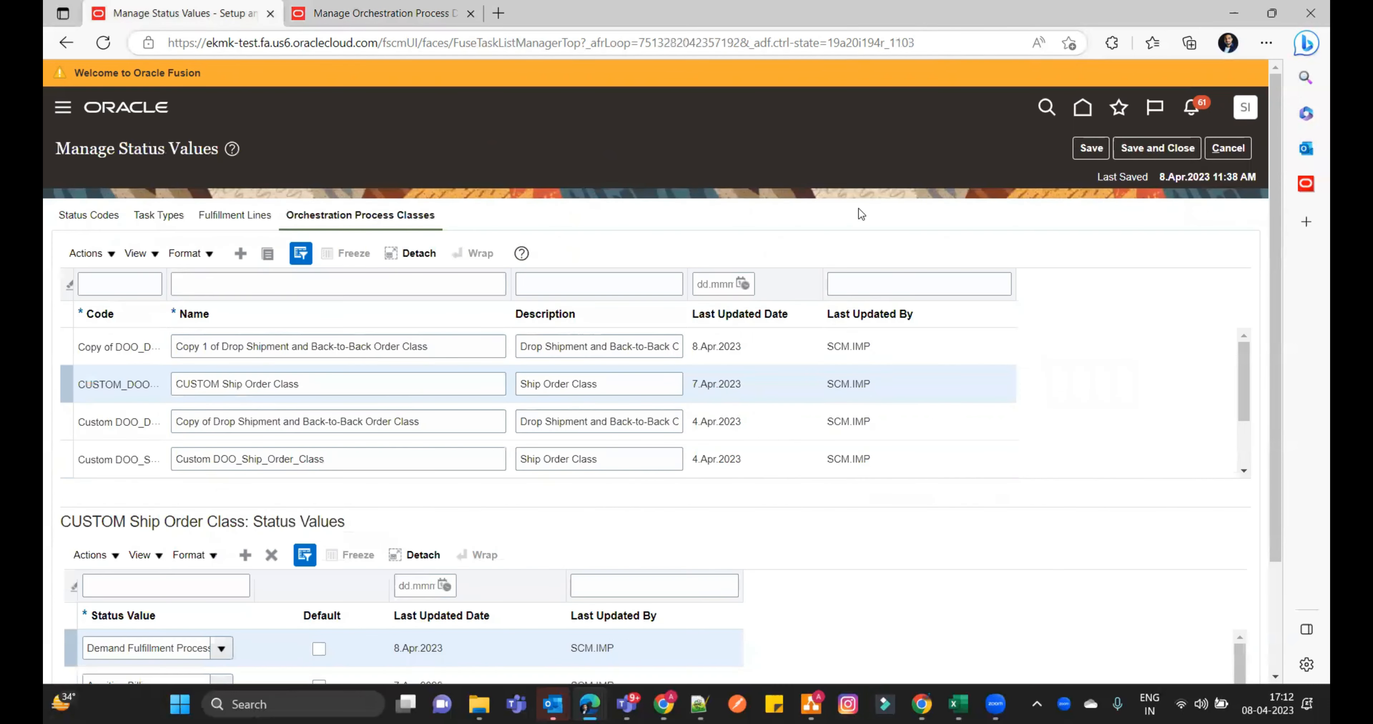
pyautogui.click(1193, 151)
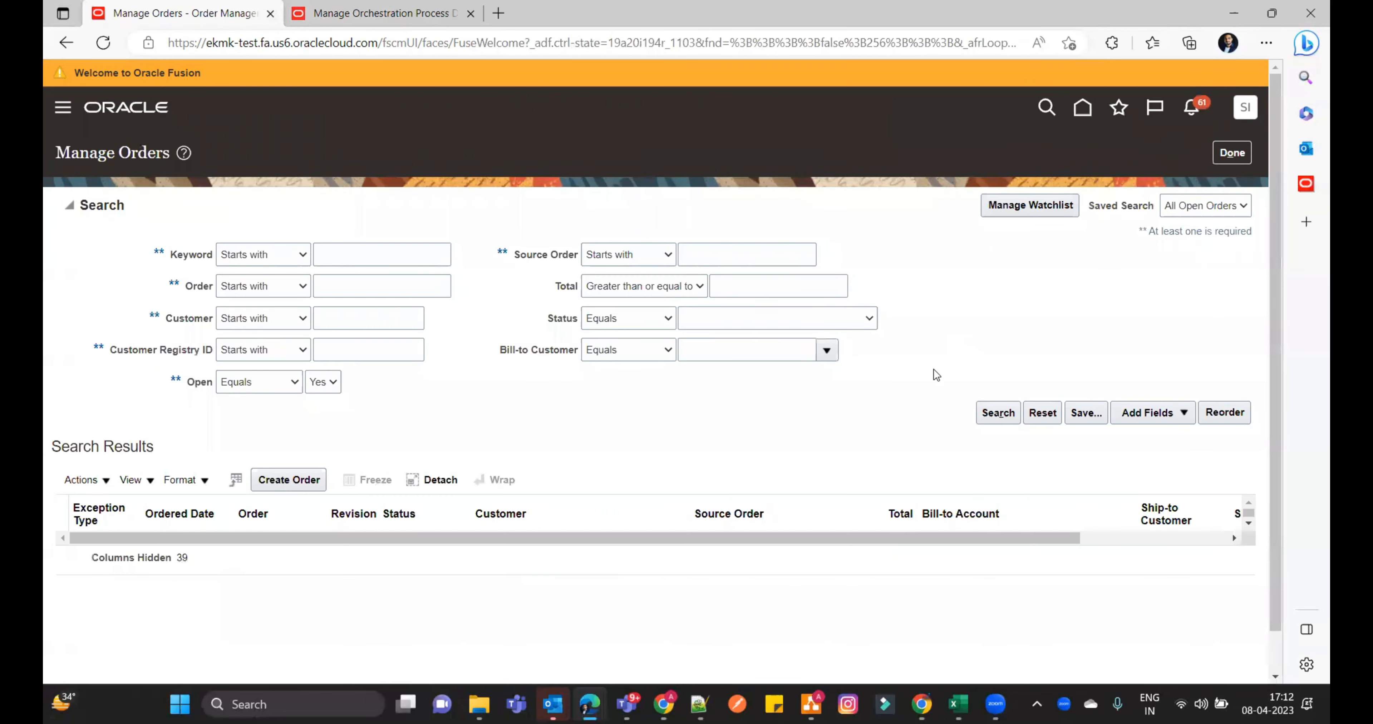
# - Add a Creation Date filter to the order search, set it to After a chosen date, and run the search
pyautogui.click(1185, 410)
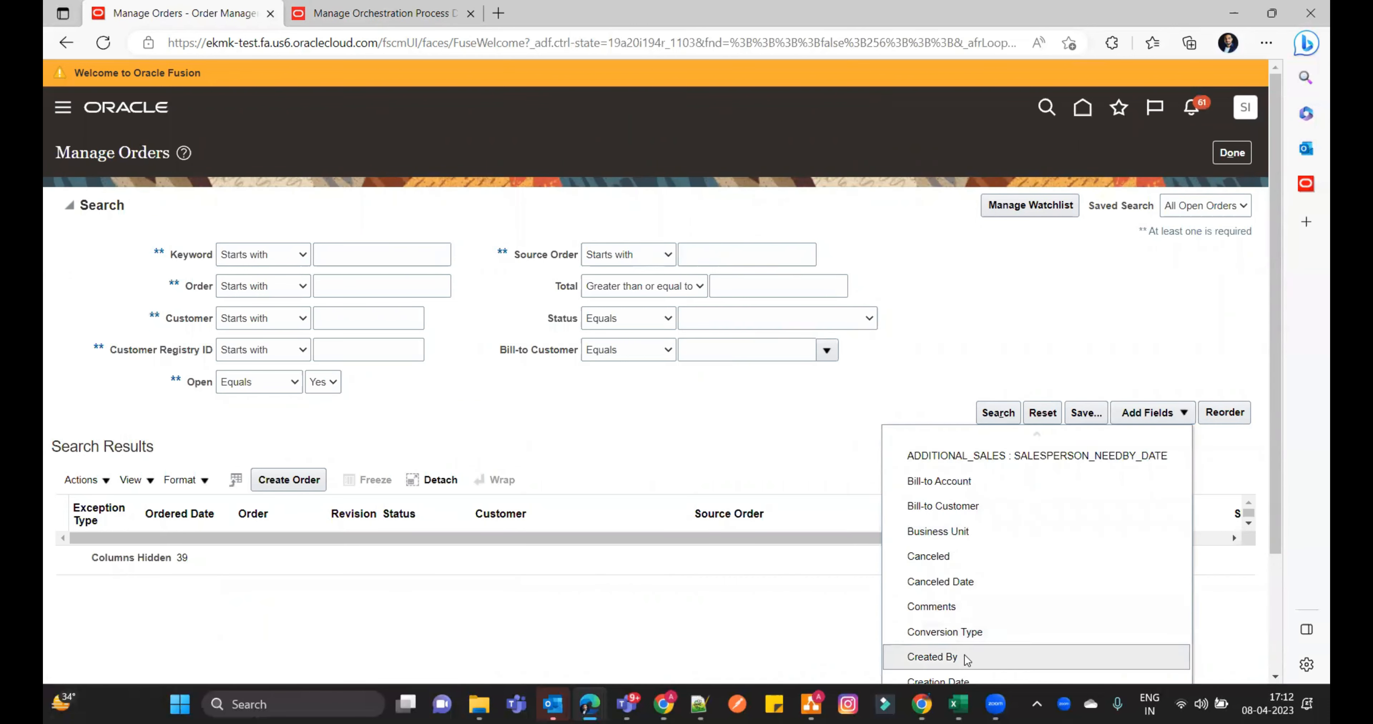
pyautogui.click(968, 679)
pyautogui.click(659, 292)
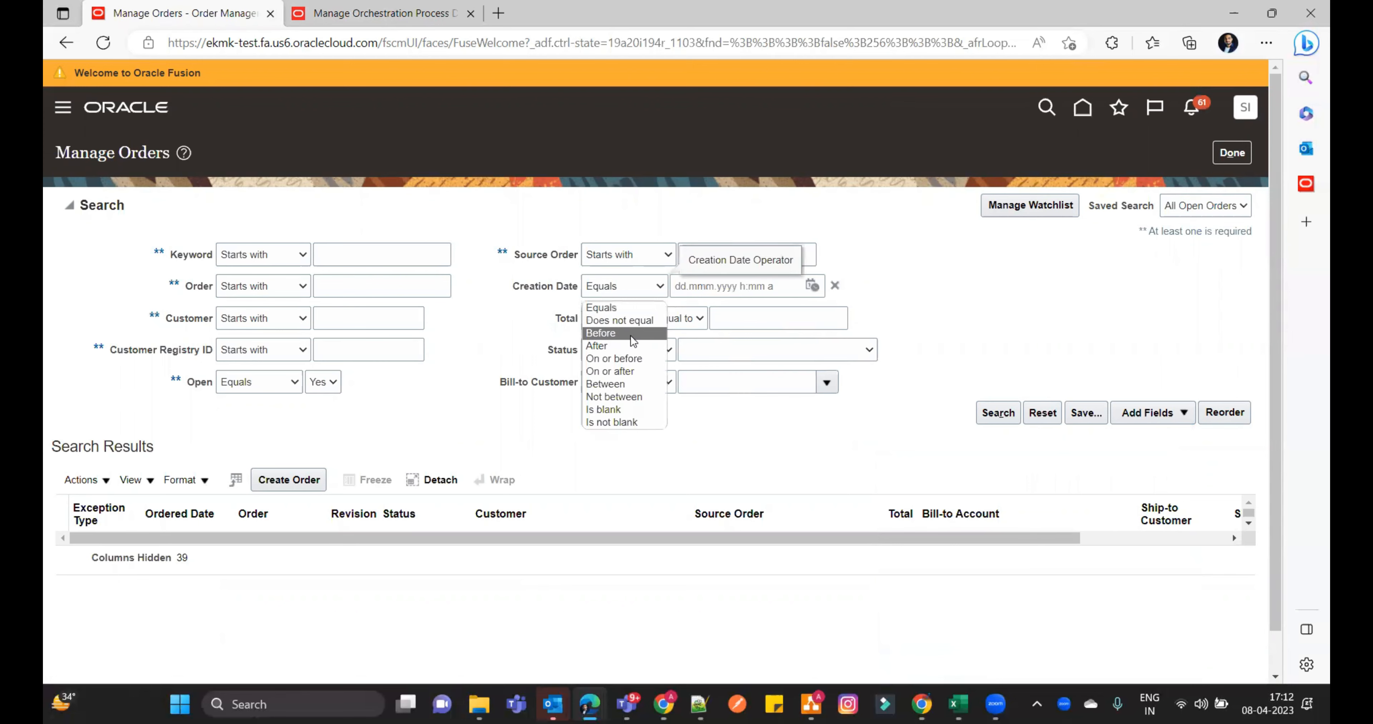
pyautogui.click(631, 347)
pyautogui.click(811, 286)
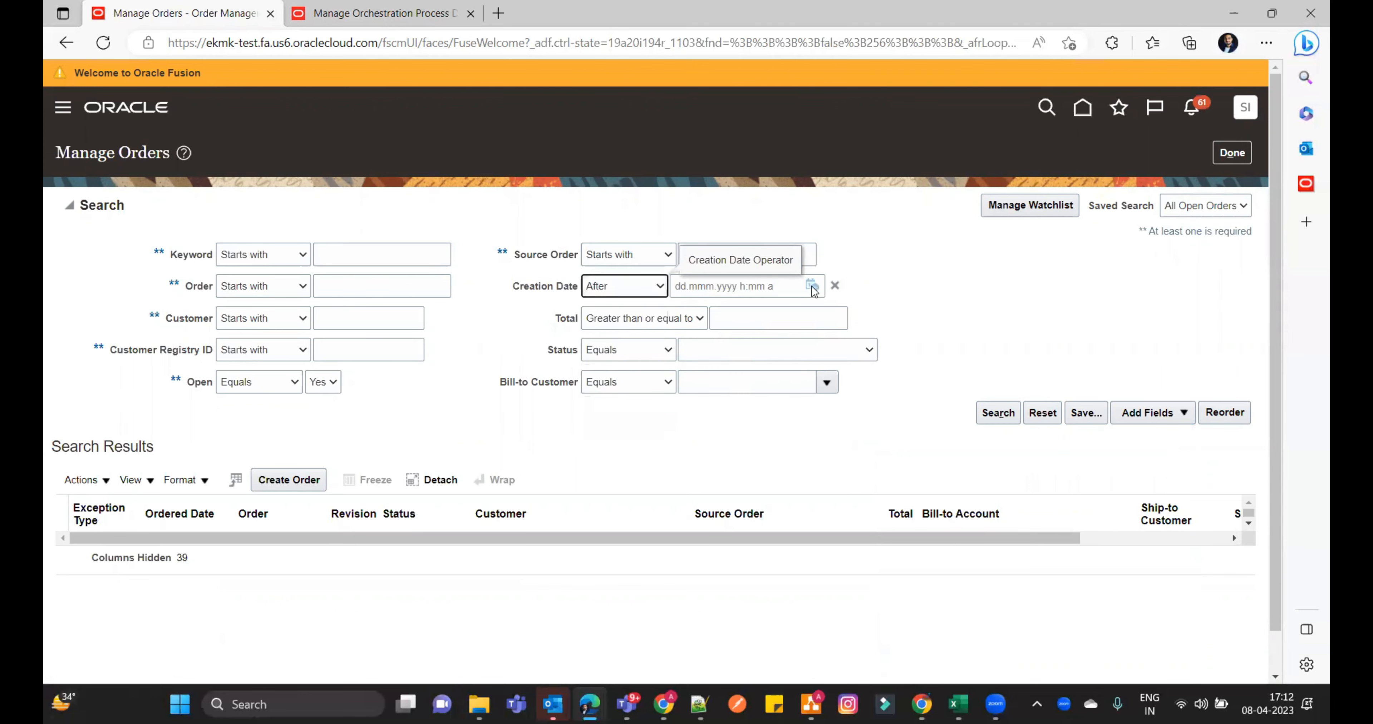
pyautogui.click(987, 426)
pyautogui.click(989, 415)
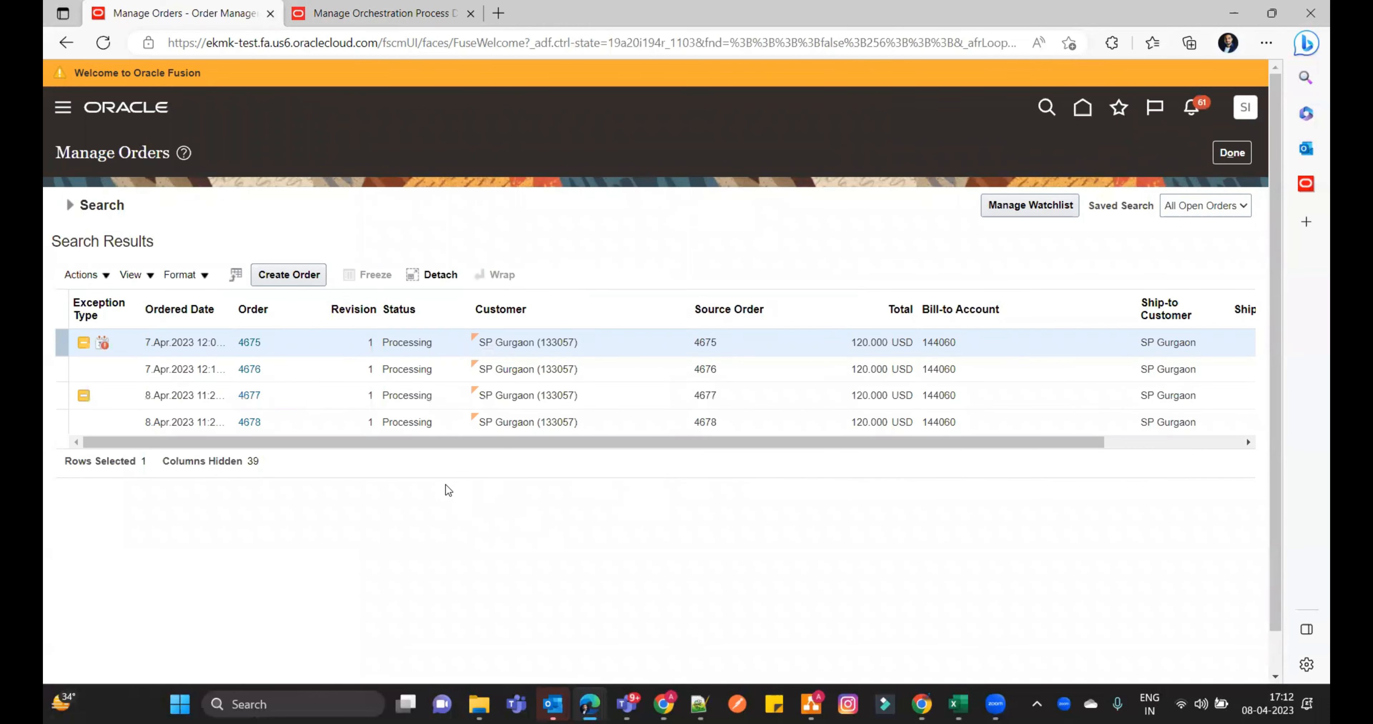
# - Submit a copy of the newest SP Gurgaon order in the results and refresh it to check its line status
pyautogui.click(249, 422)
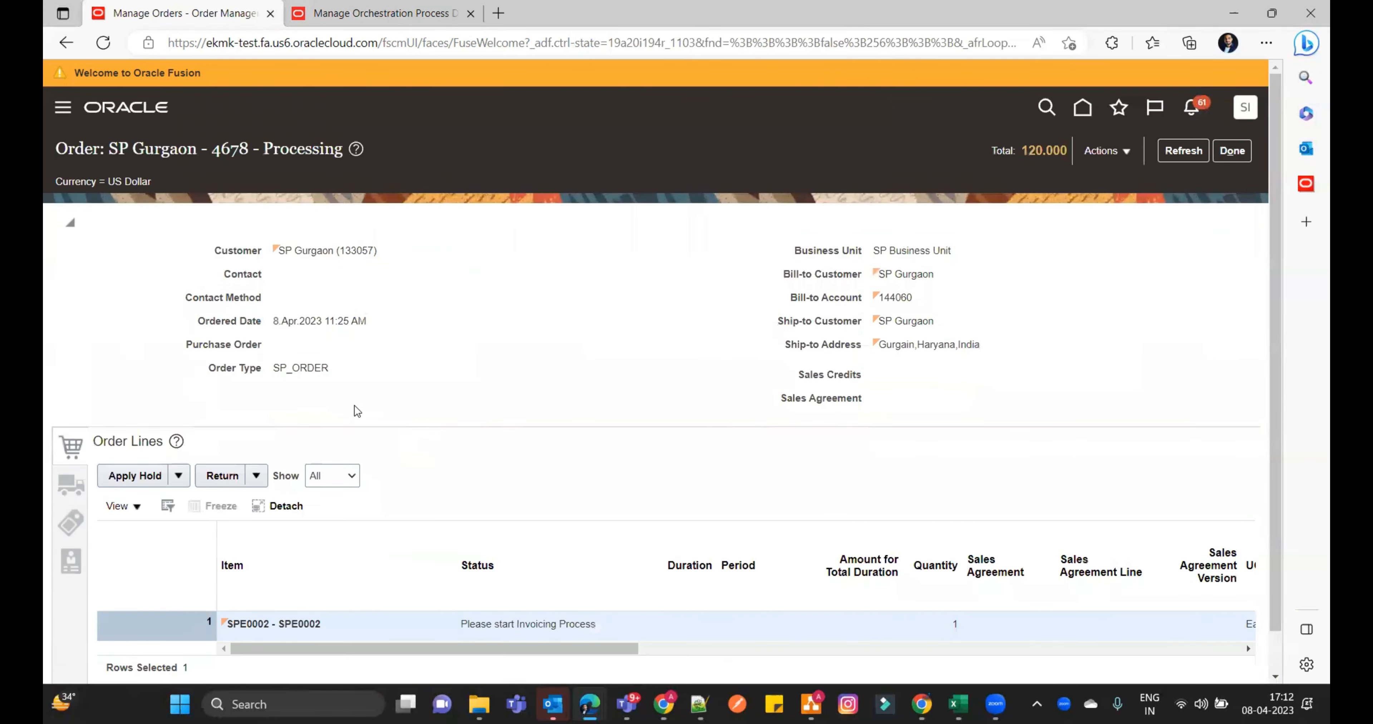
pyautogui.click(1128, 156)
pyautogui.click(1017, 226)
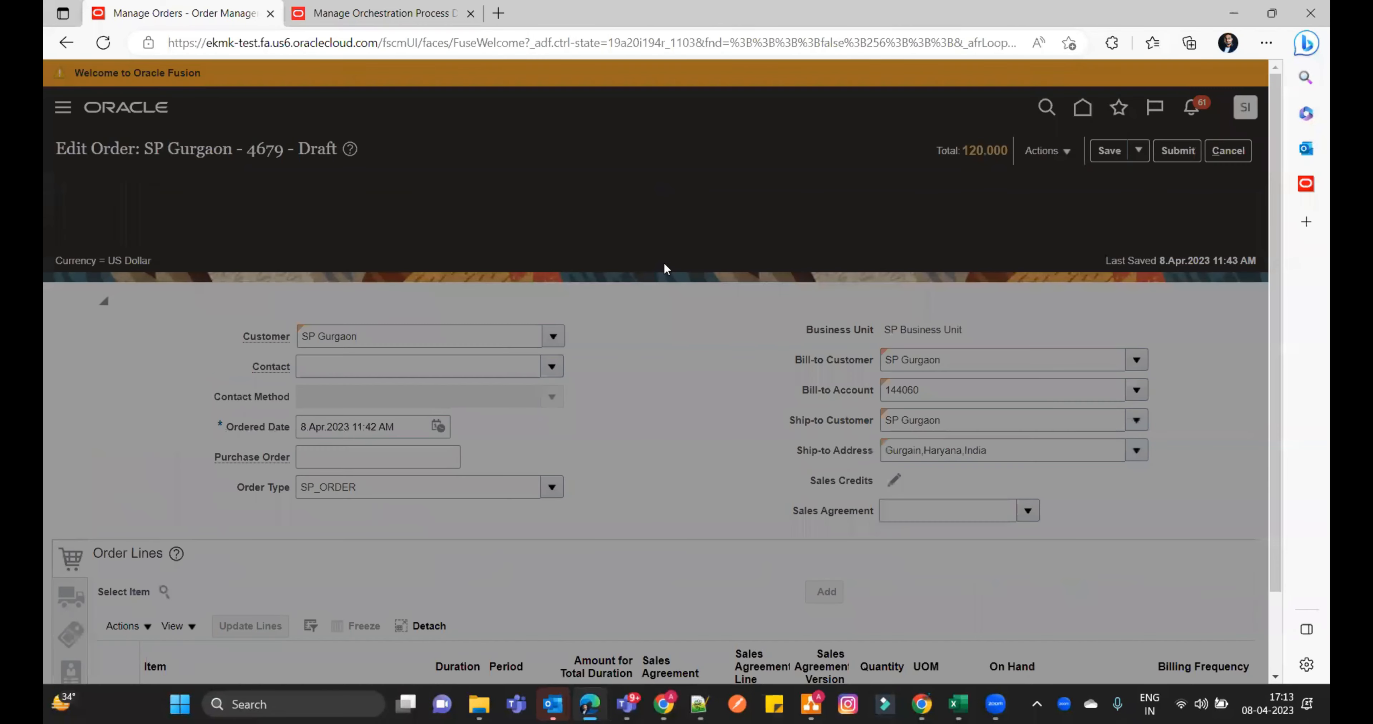
pyautogui.click(738, 401)
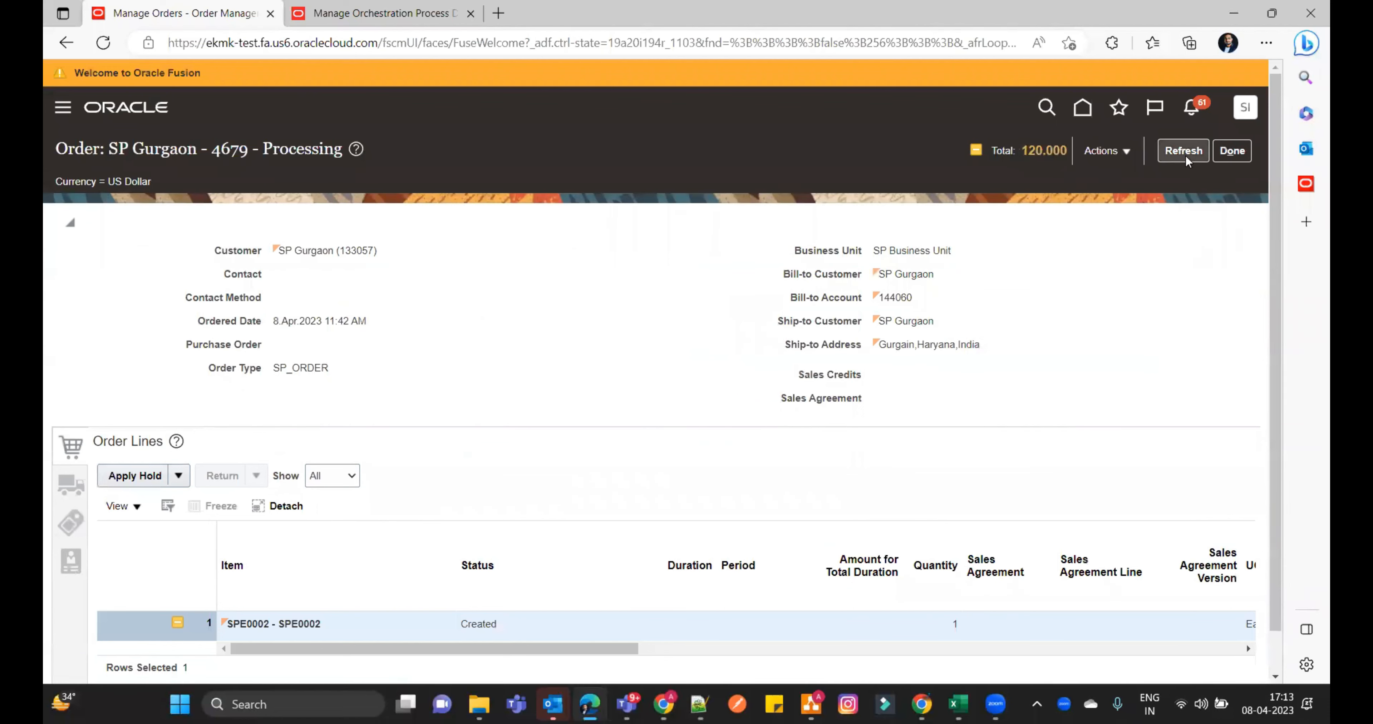
pyautogui.click(1184, 154)
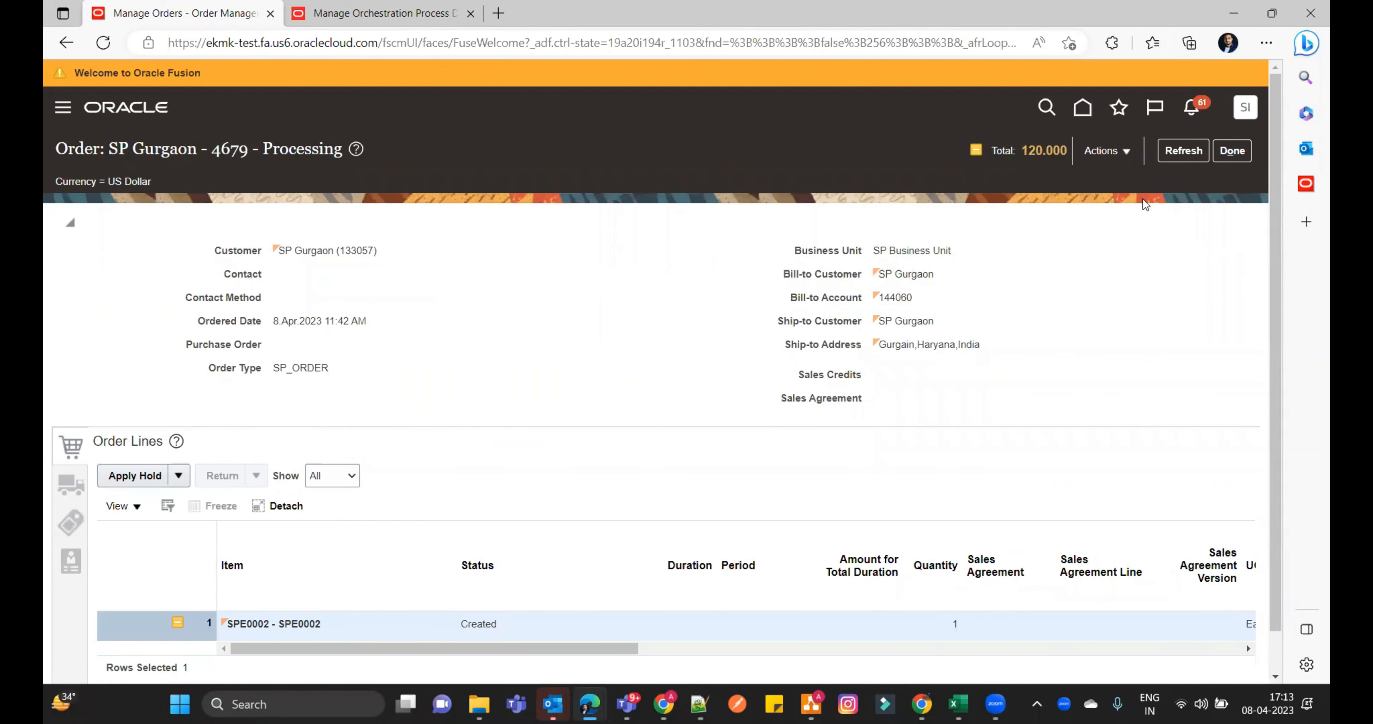
pyautogui.click(1183, 151)
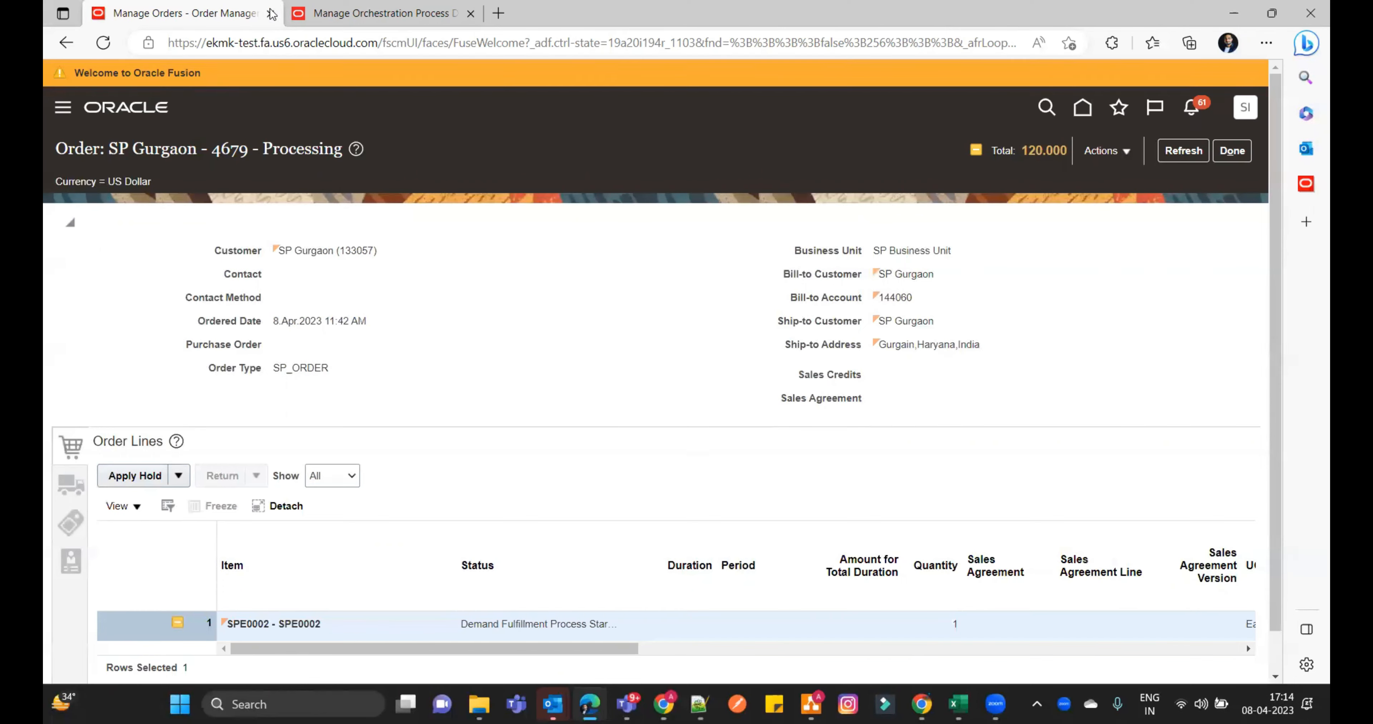
# - Return to the orchestration process definitions, search for the ship order process, and duplicate ShipOrderGenericProcess
pyautogui.click(320, 14)
pyautogui.moveTo(280, 253); pyautogui.dragTo(172, 255)
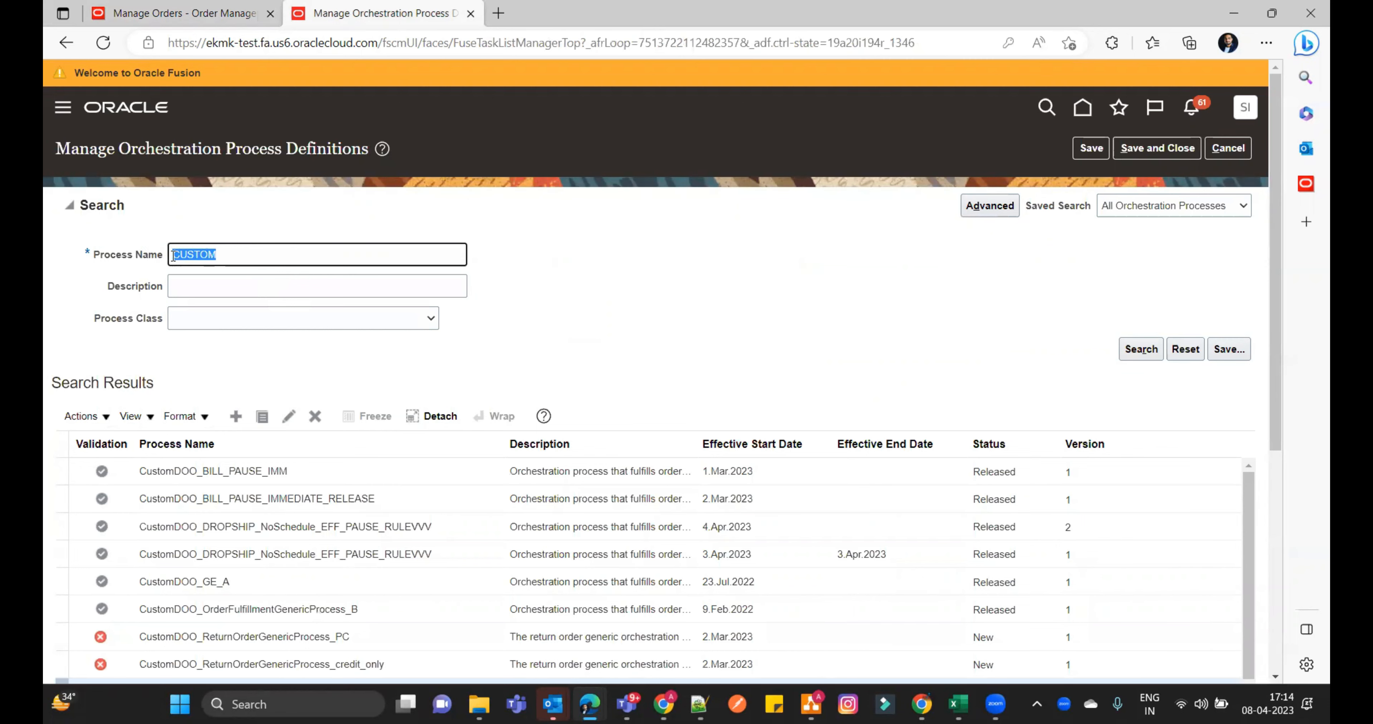
pyautogui.write('Shi')
pyautogui.press('Return')
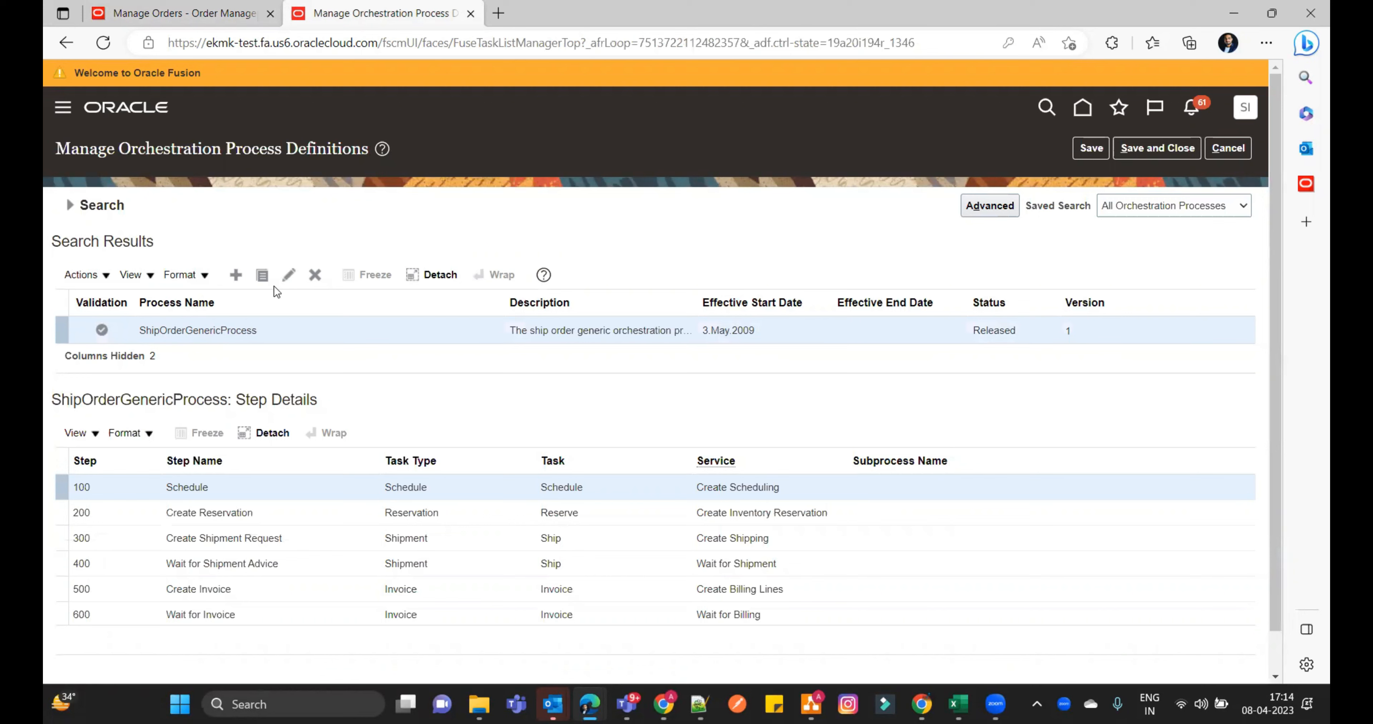
pyautogui.click(260, 277)
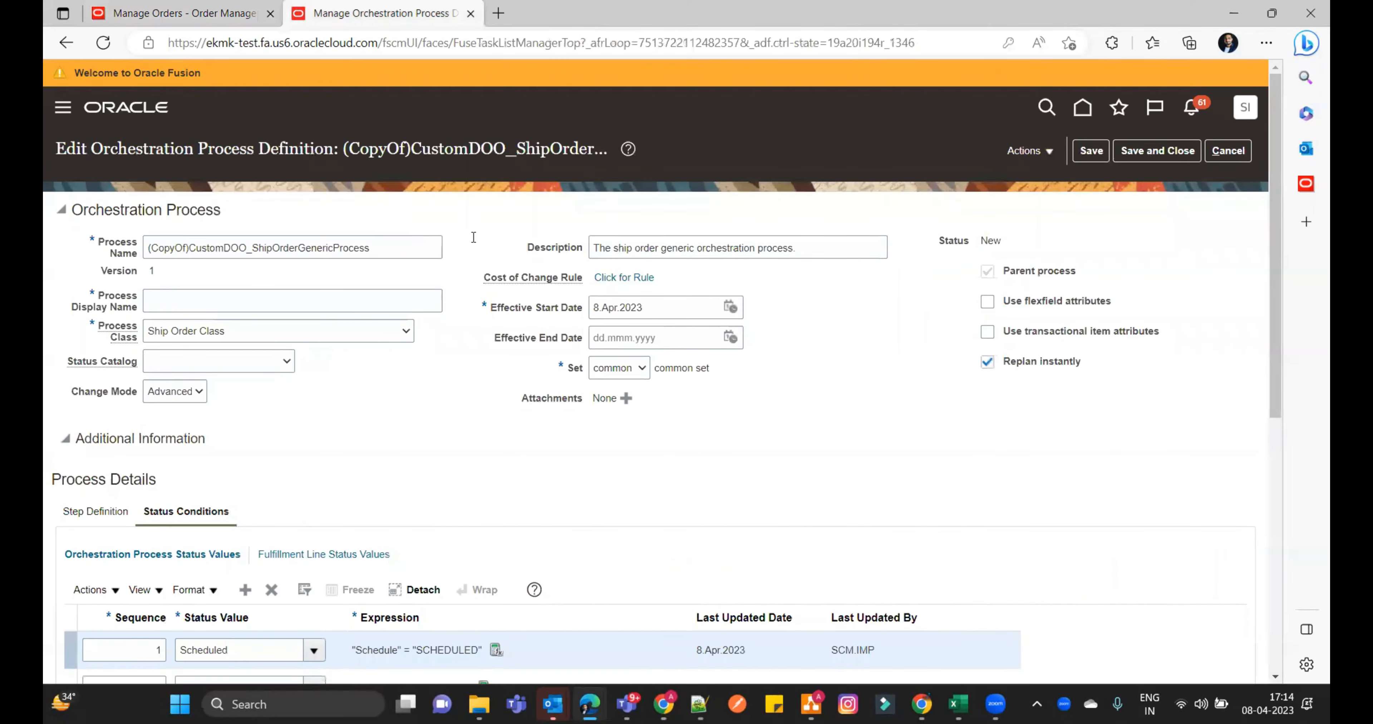
# - Set the copied definition's process class to CUSTOM Ship Order Class and review its fulfillment line and orchestration process status values
pyautogui.scroll(-3, 477, 350)
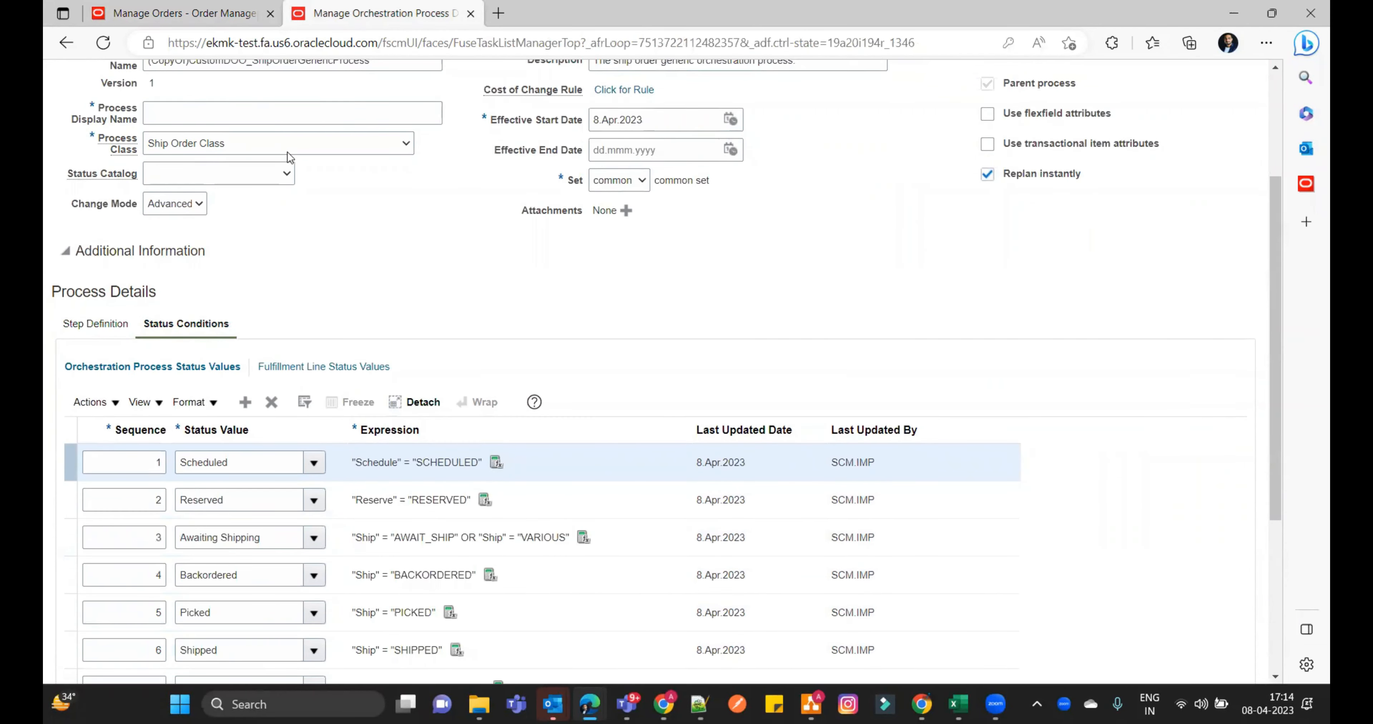
pyautogui.click(391, 145)
pyautogui.click(373, 176)
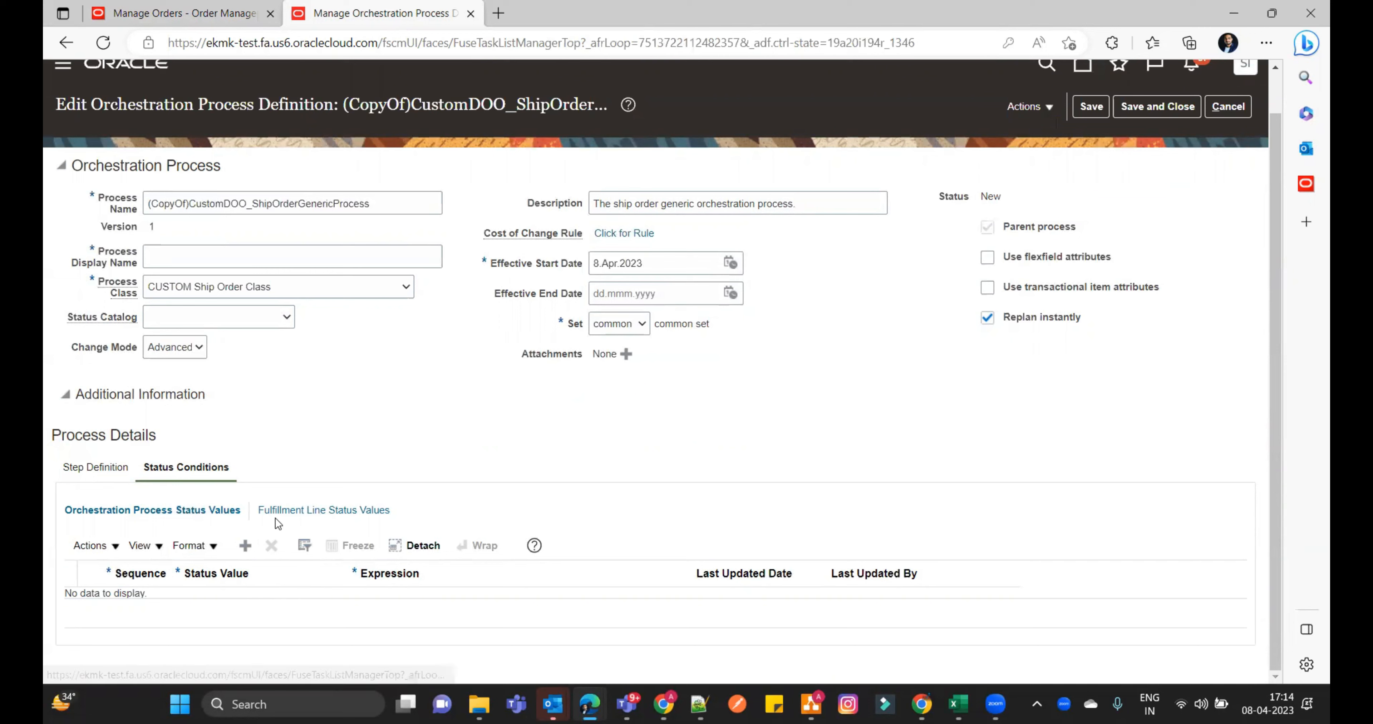
pyautogui.click(338, 510)
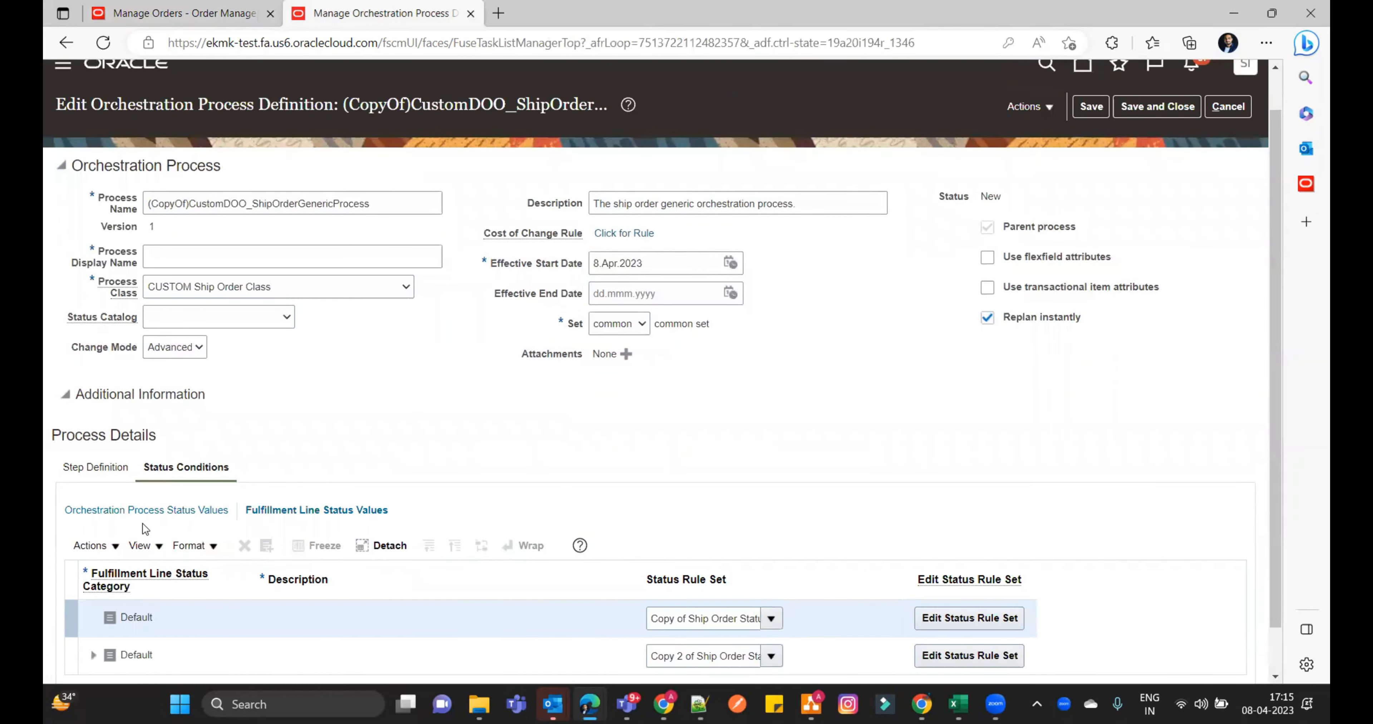
pyautogui.click(158, 511)
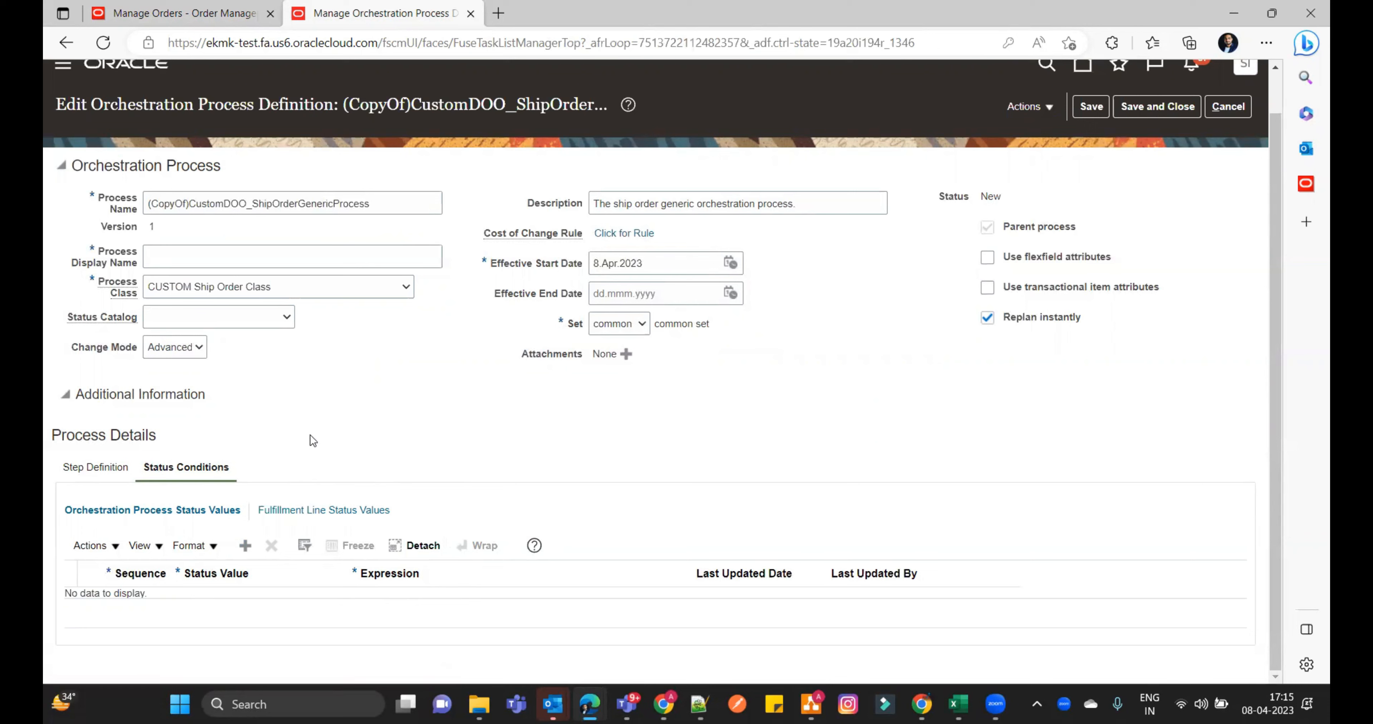
# - Duplicate the Manage Orders browser tab and open Setup and Maintenance with its task links in the copy
pyautogui.rightClick(201, 14)
pyautogui.click(261, 113)
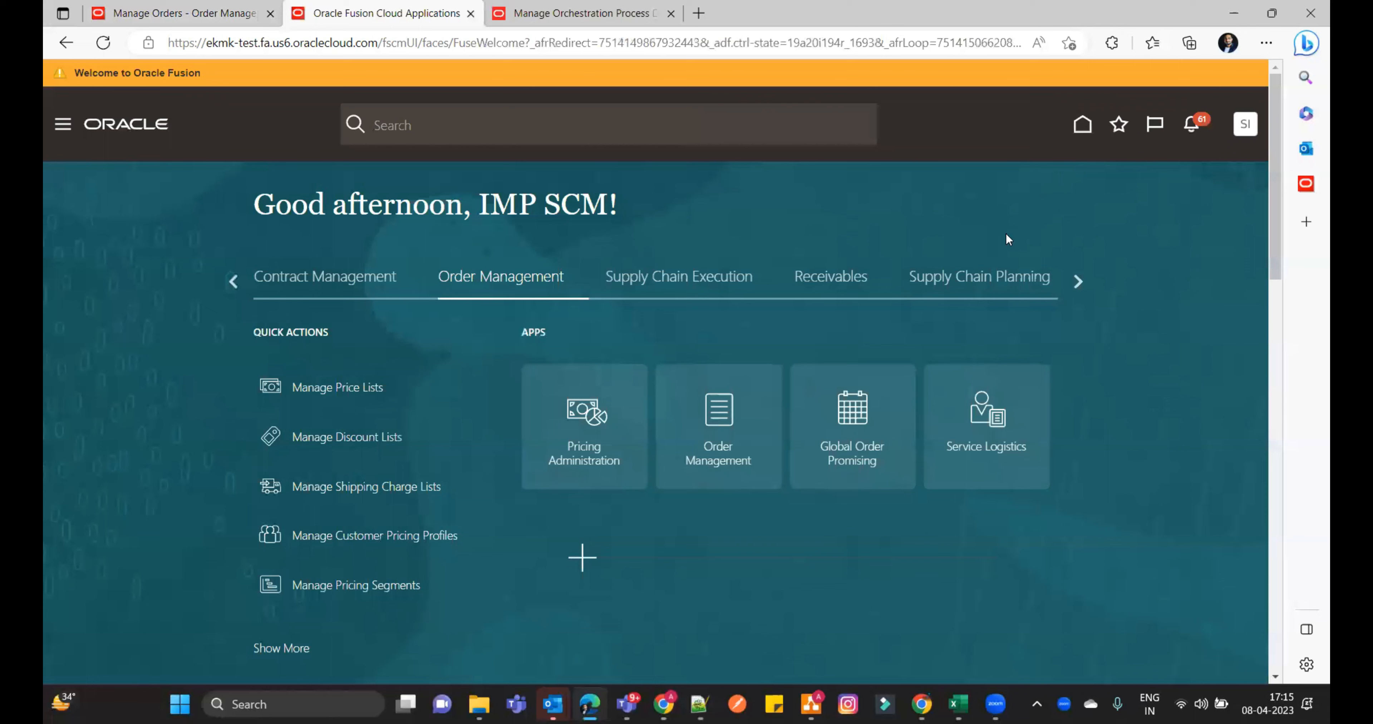
pyautogui.click(1245, 128)
pyautogui.click(959, 375)
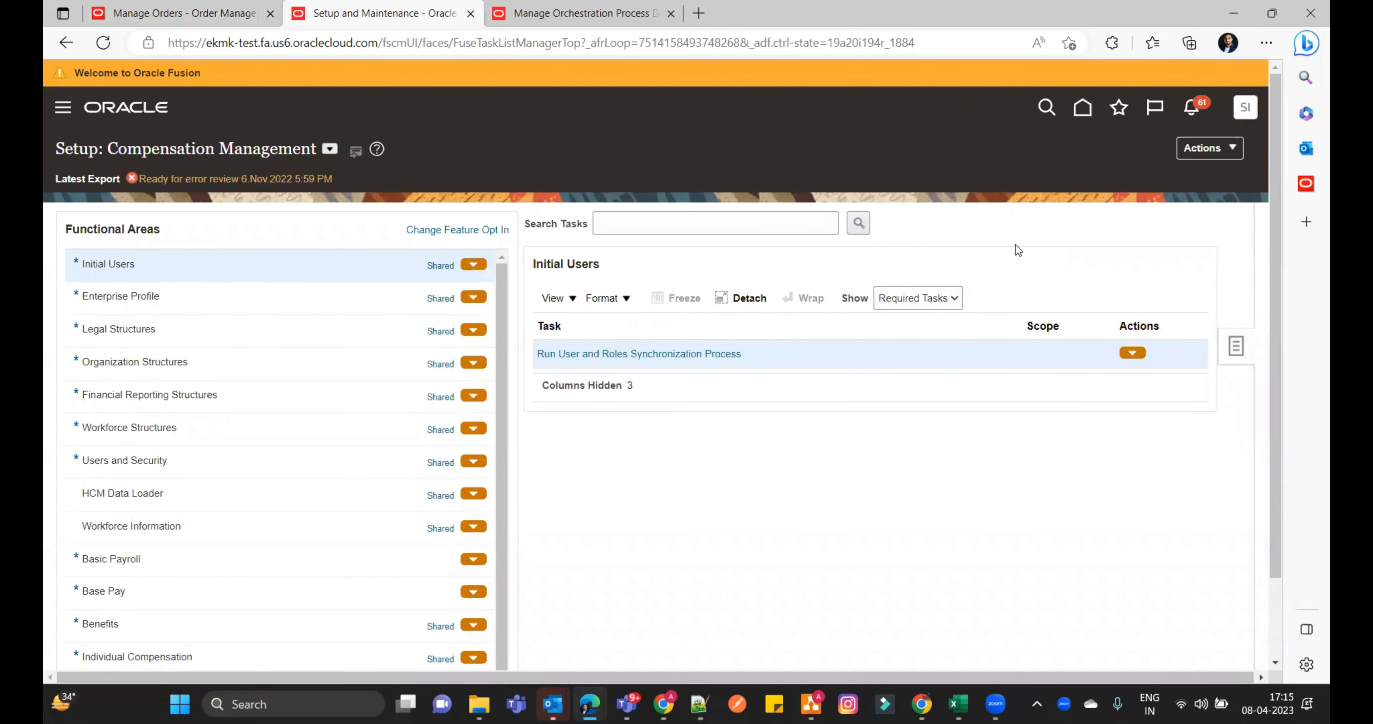
pyautogui.click(1235, 346)
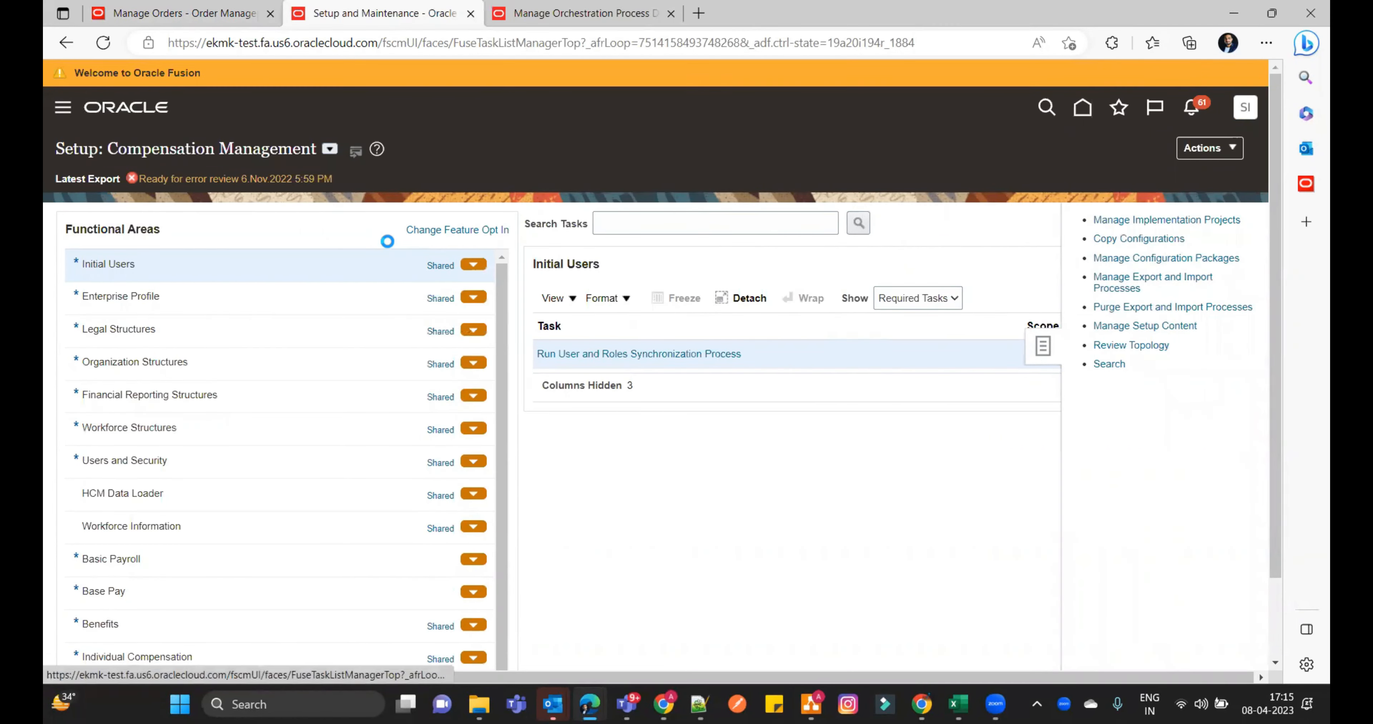
# - Search the setup tasks for "%orche%Process%" and open Manage Orchestration Process Definitions
pyautogui.click(1098, 364)
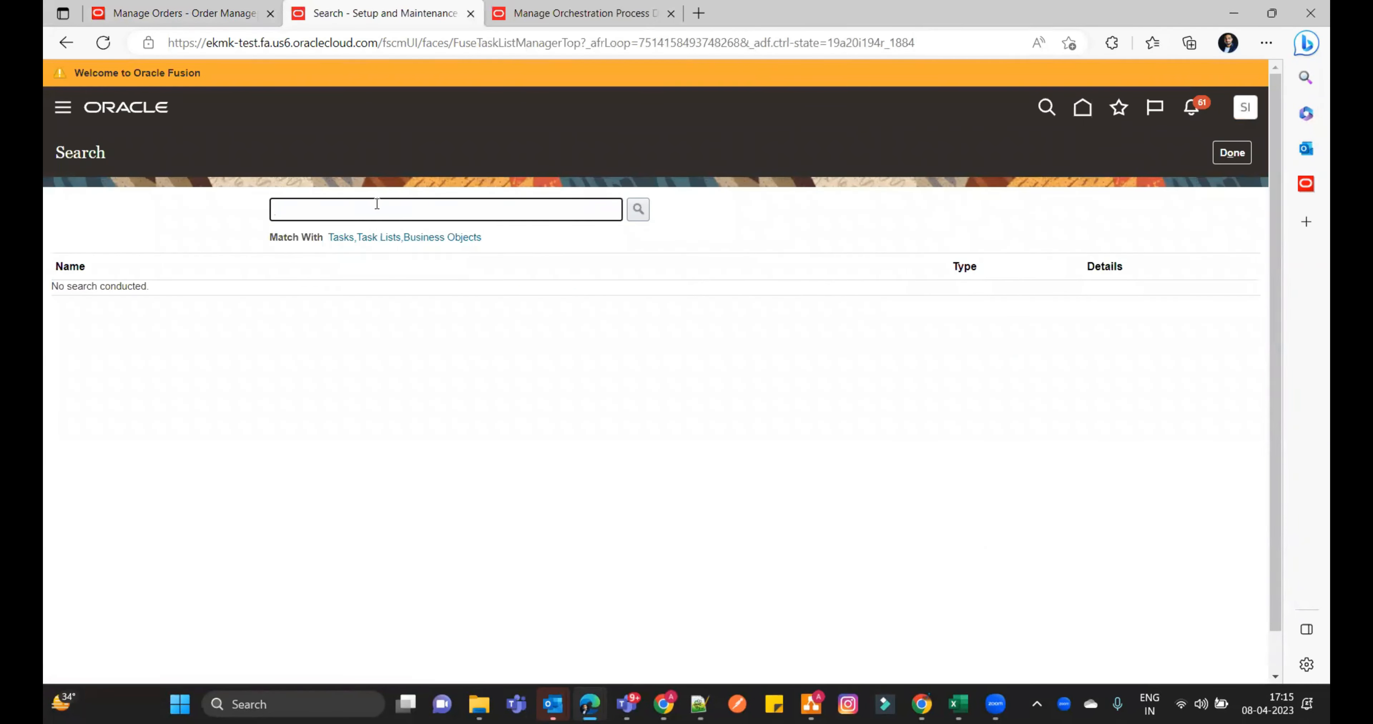
pyautogui.write('%orche%Process%')
pyautogui.press('Return')
pyautogui.click(120, 317)
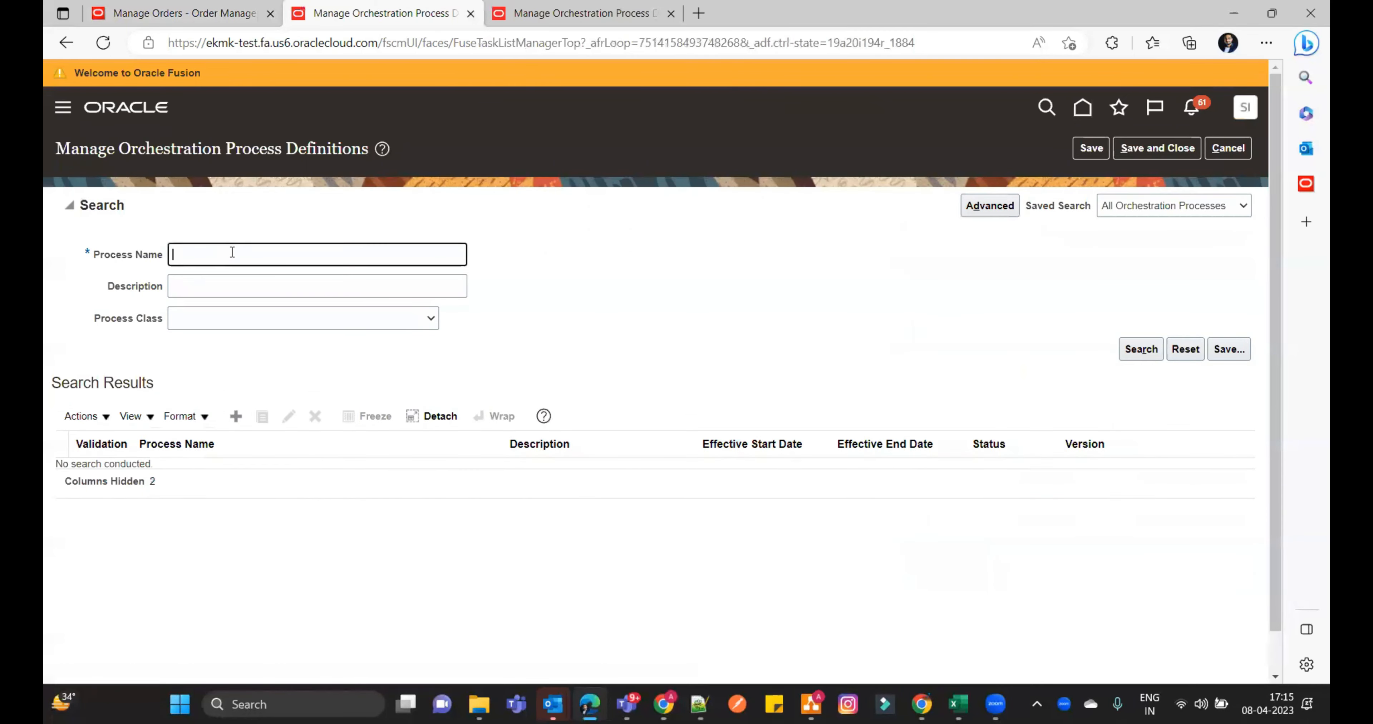
# - Find and open the predefined ShipOrderGenericProcess and copy the expression "Schedule" = "SCHEDULED" from its Scheduled status condition
pyautogui.write('ship')
pyautogui.press('Return')
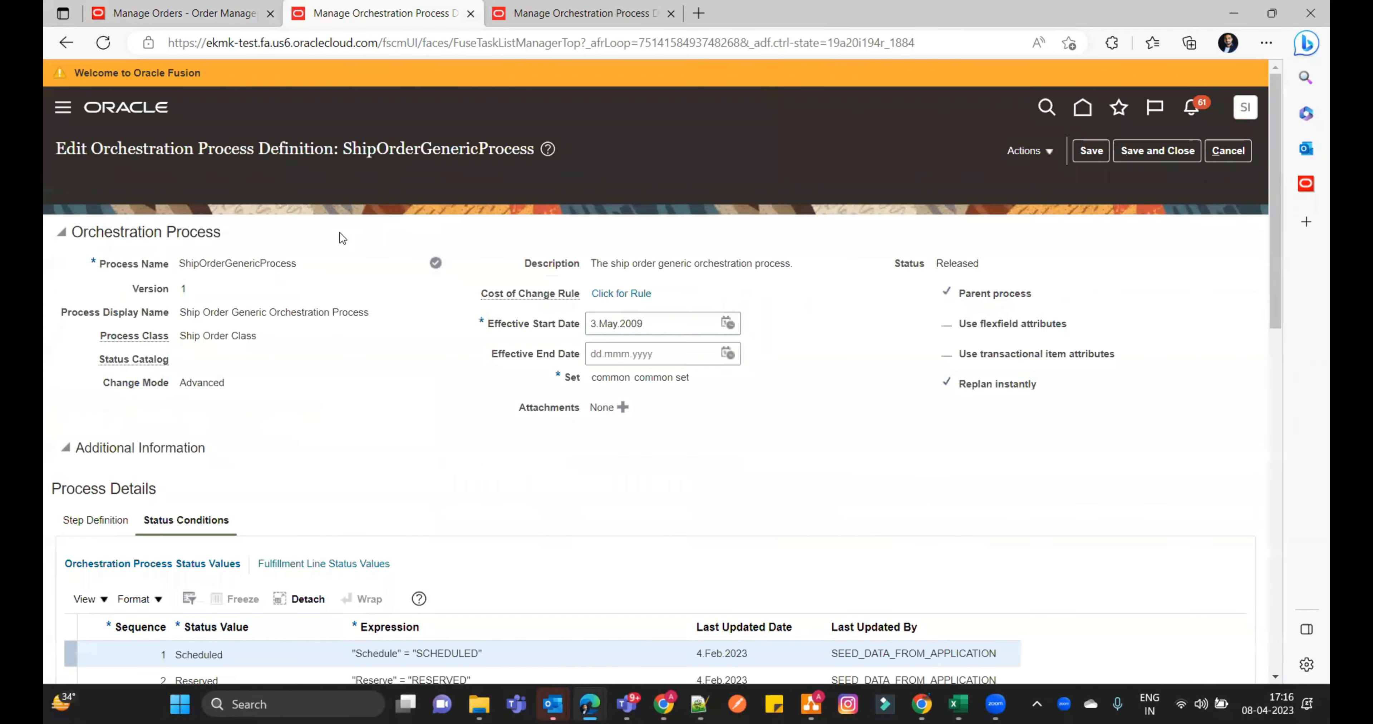
pyautogui.scroll(-3, 286, 469)
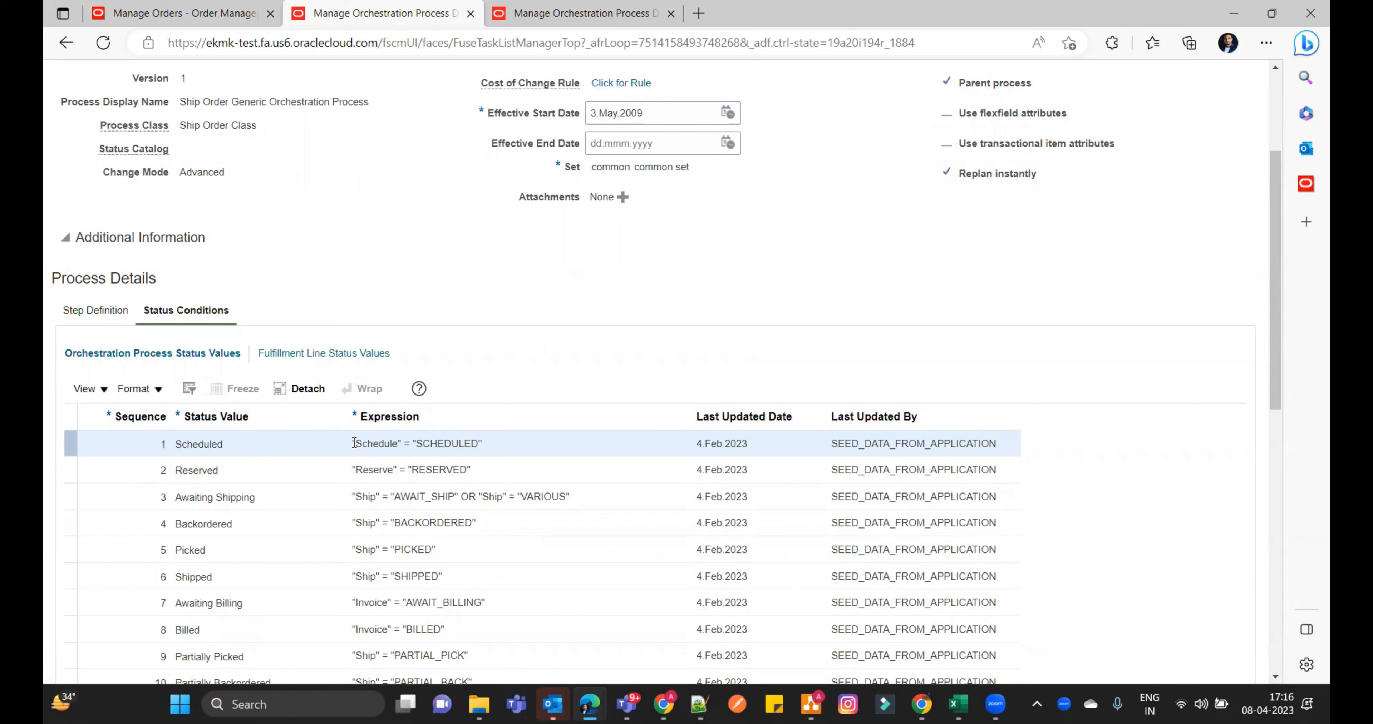
pyautogui.moveTo(353, 444); pyautogui.dragTo(485, 446)
pyautogui.hotkey('ctrl', 'c')
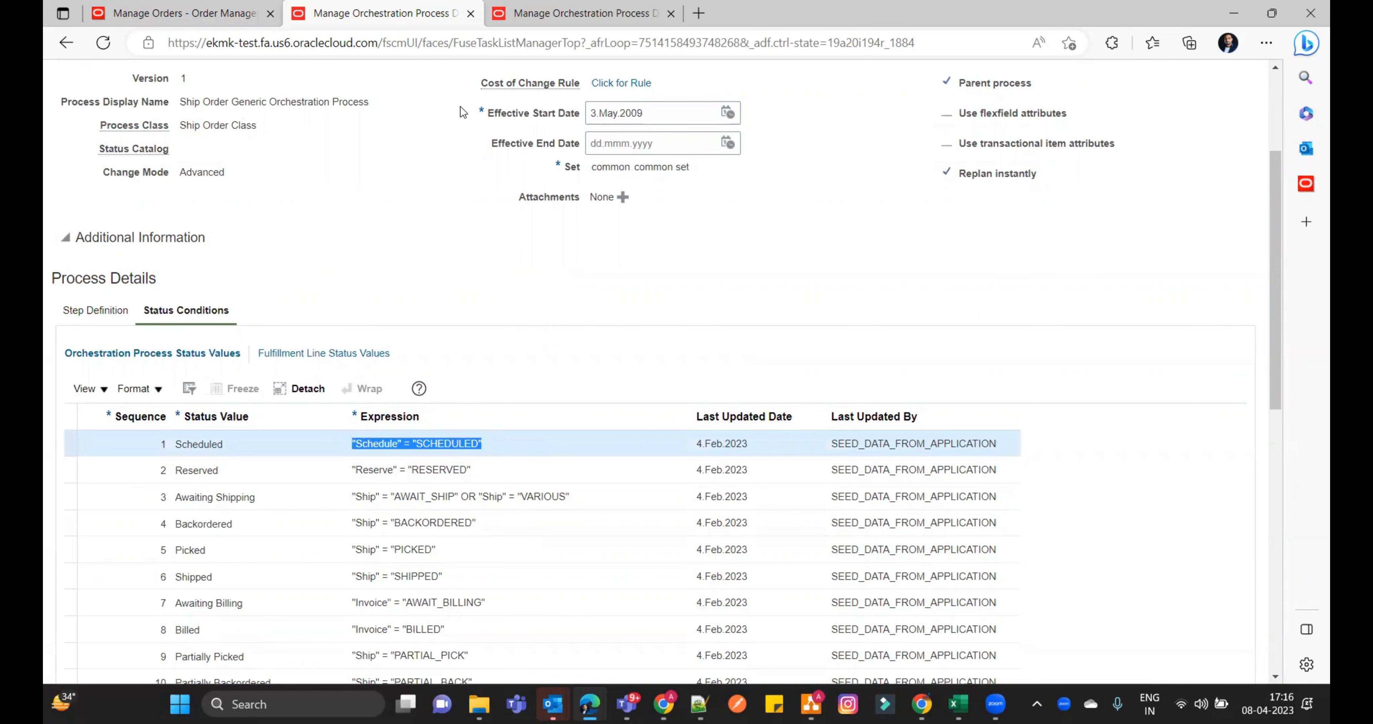
pyautogui.click(930, 198)
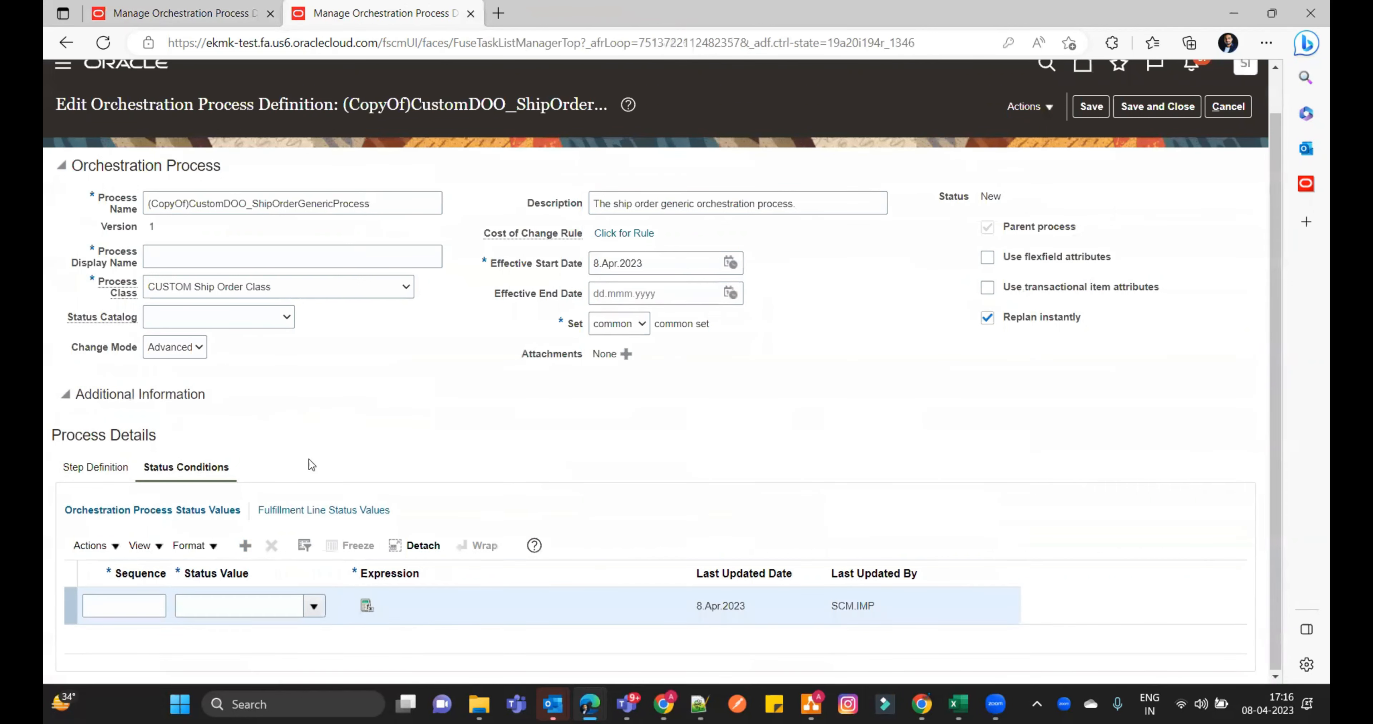
# - In the copied definition's new status condition row, set sequence 1 and the status value Demand Fulfillment Process Started
pyautogui.click(135, 608)
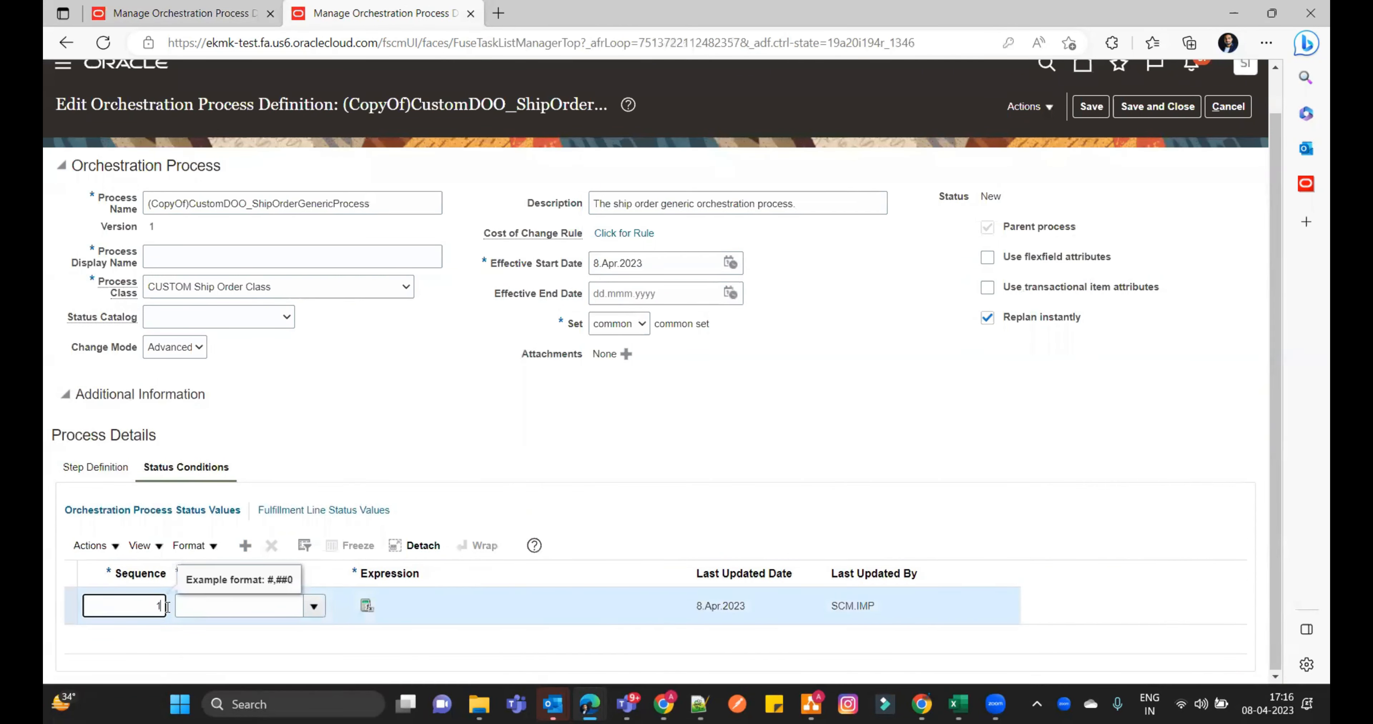
pyautogui.click(241, 604)
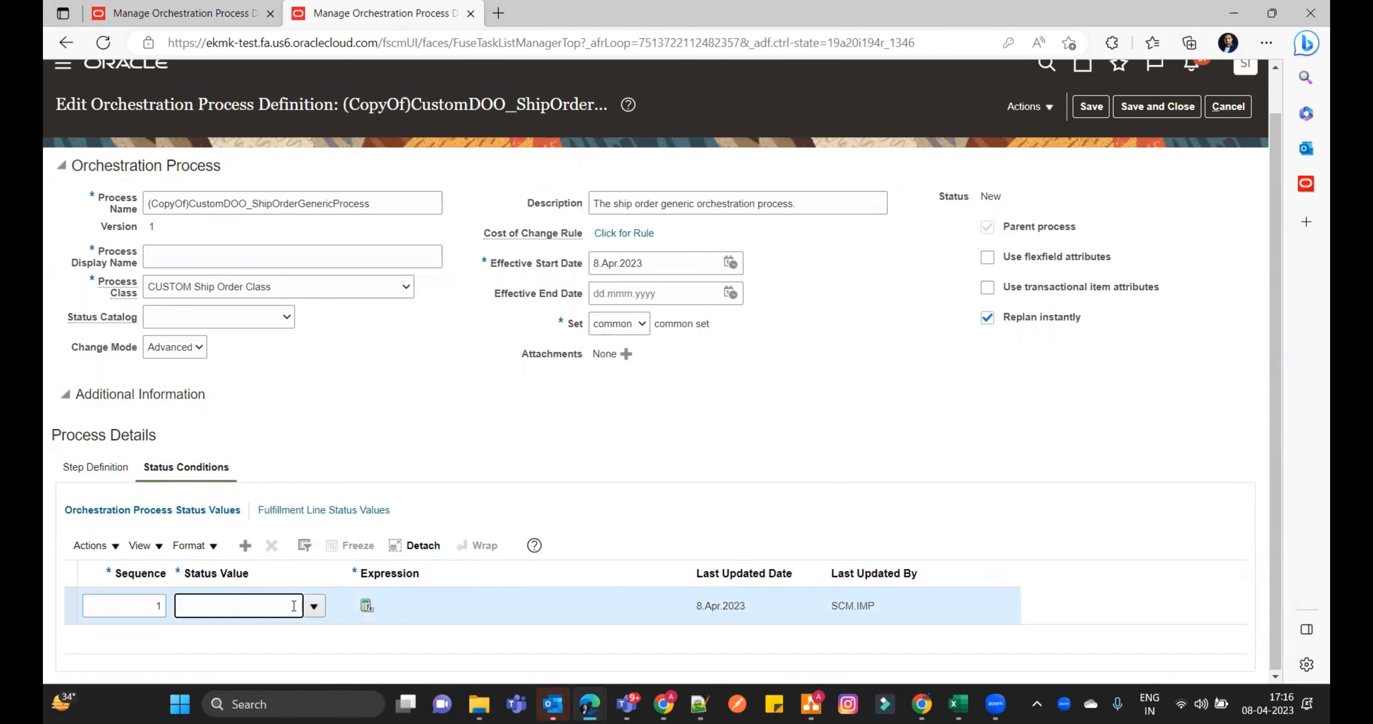
pyautogui.write('Demand')
pyautogui.press('Tab')
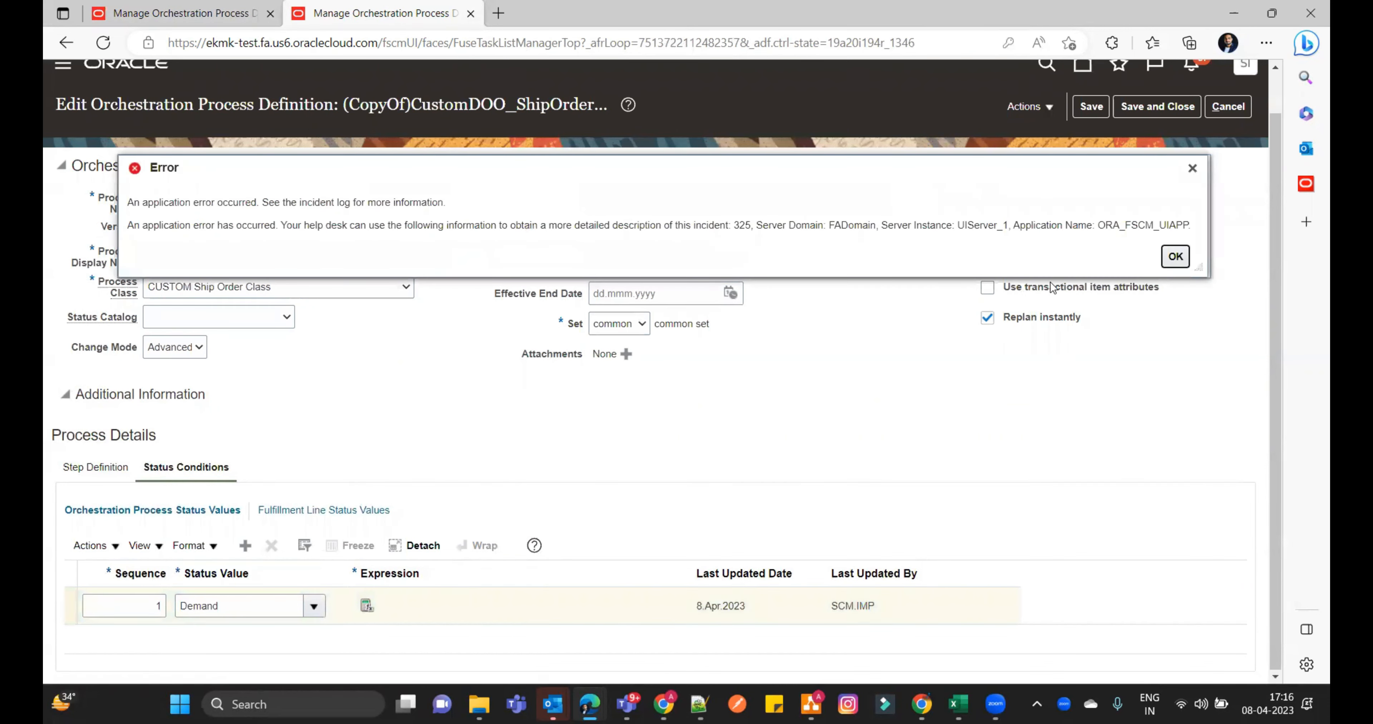
pyautogui.click(1175, 256)
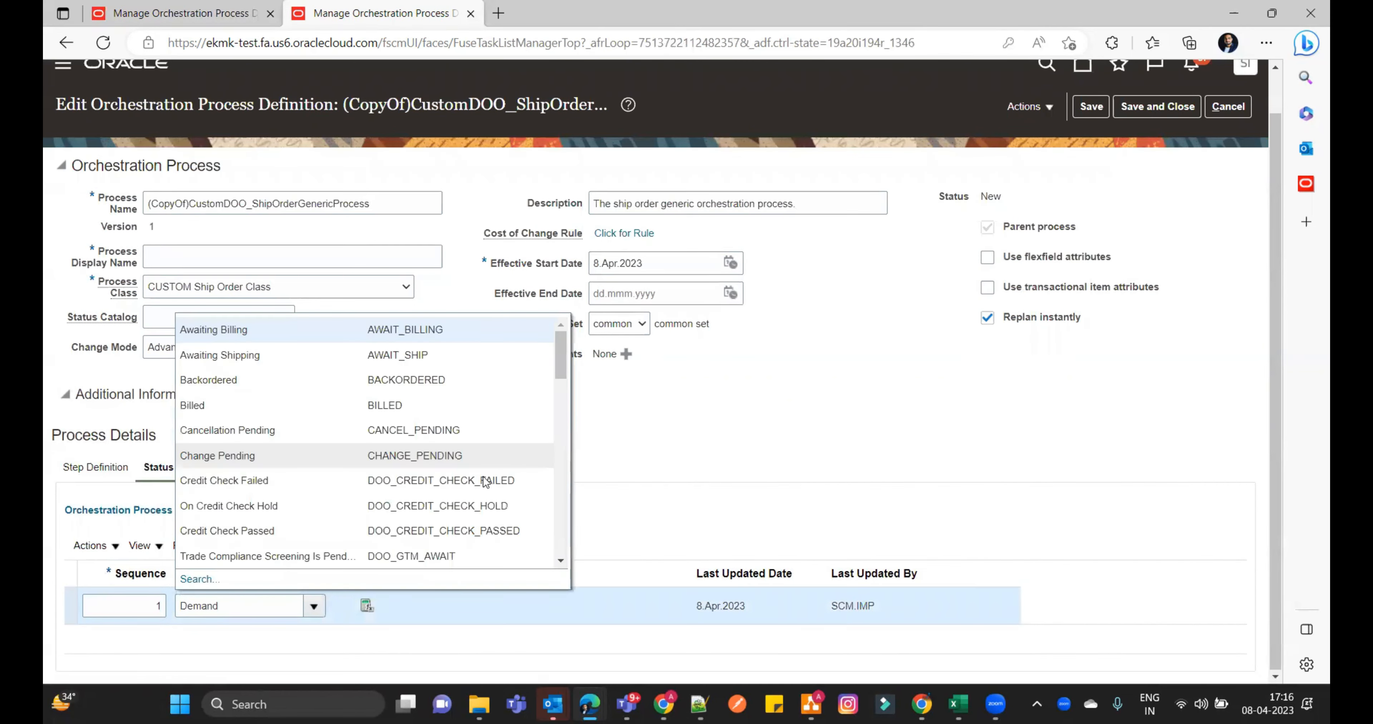
pyautogui.click(208, 582)
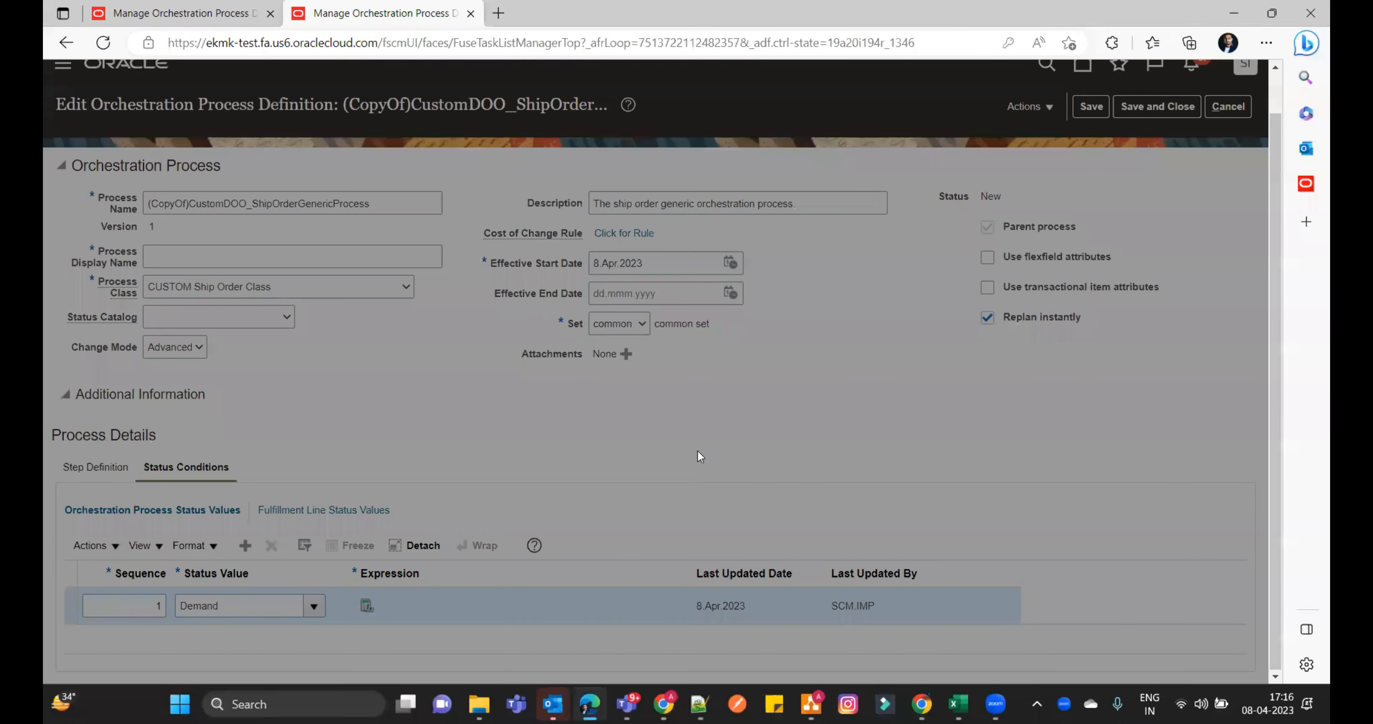
pyautogui.click(572, 439)
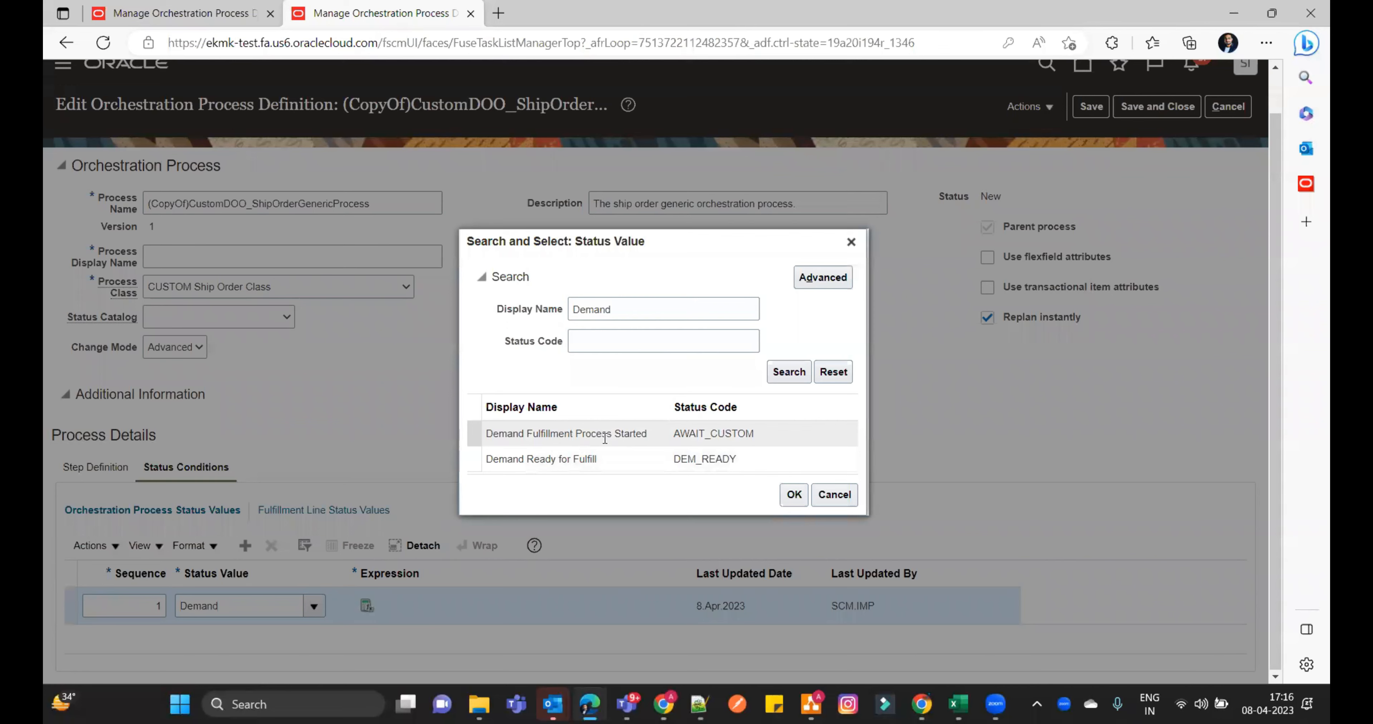
pyautogui.click(794, 494)
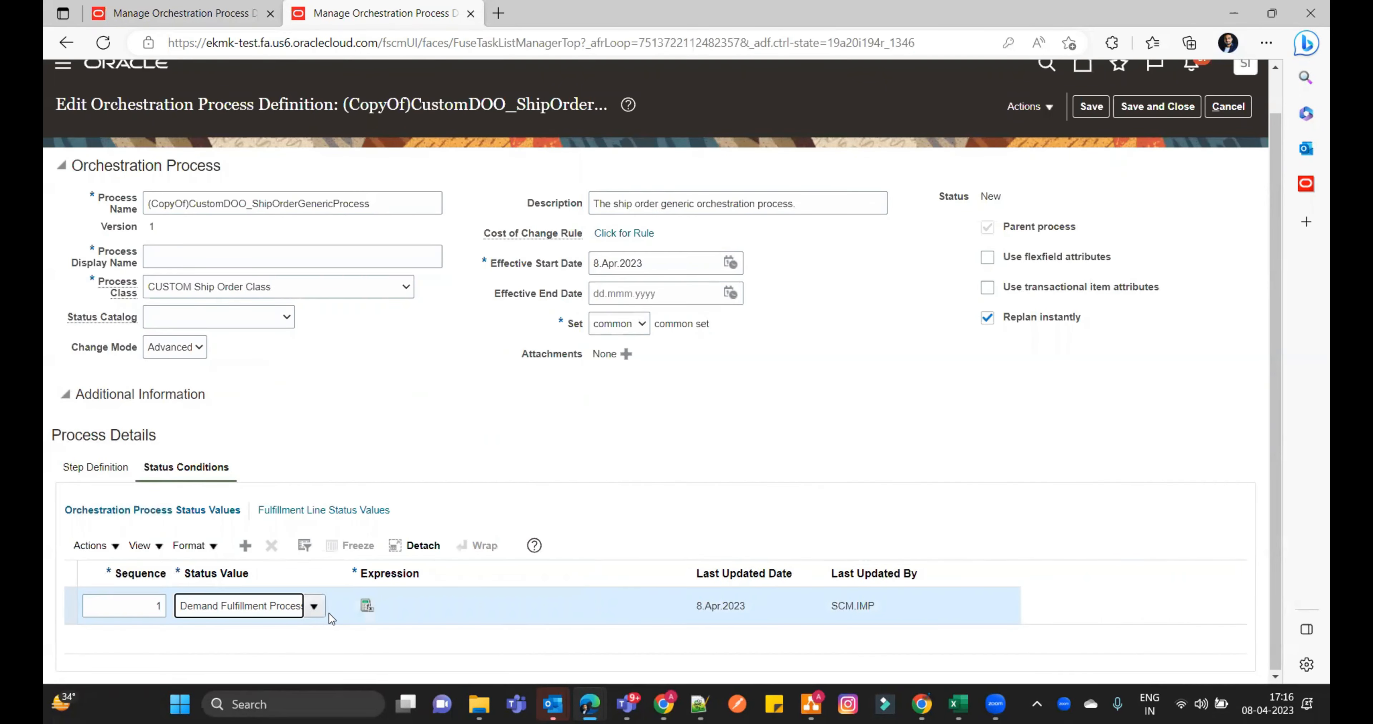
# - Enter the copied expression "Schedule" = "SCHEDULED" for the Demand Fulfillment Process Started status condition
pyautogui.click(367, 606)
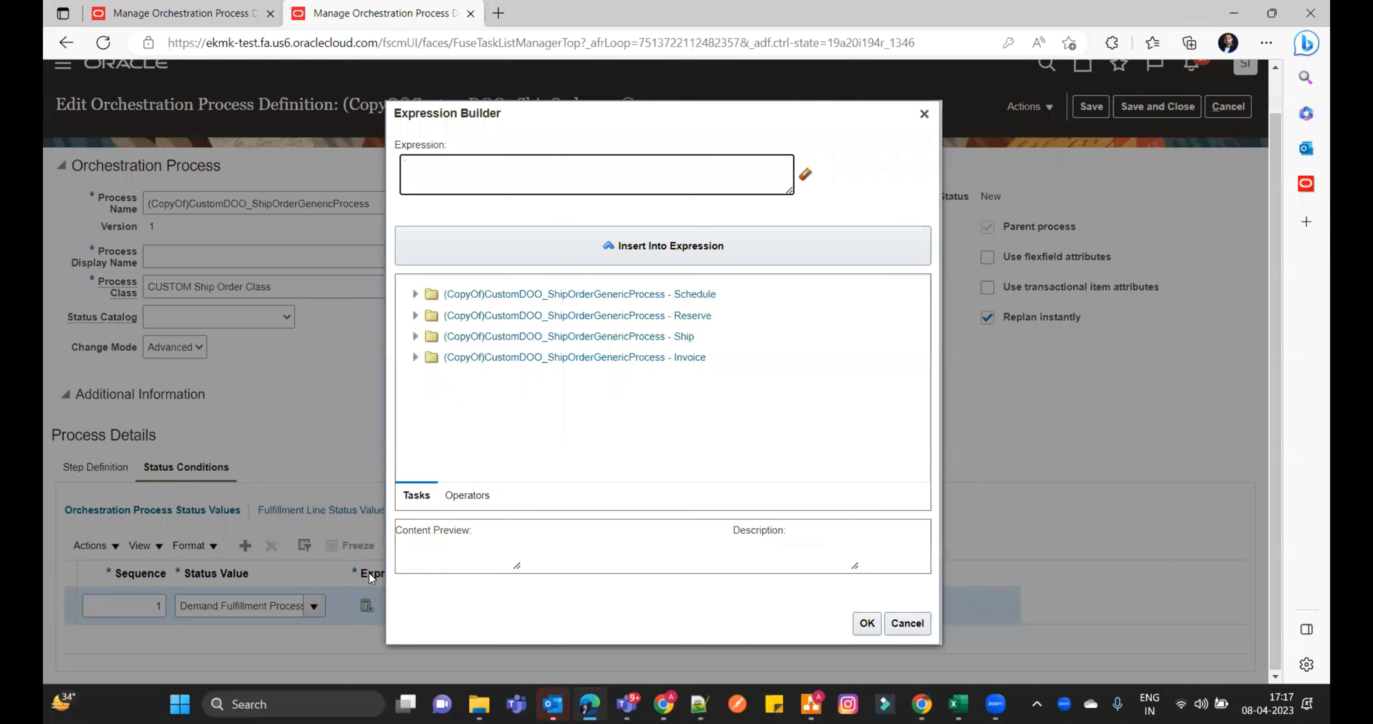
pyautogui.click(415, 295)
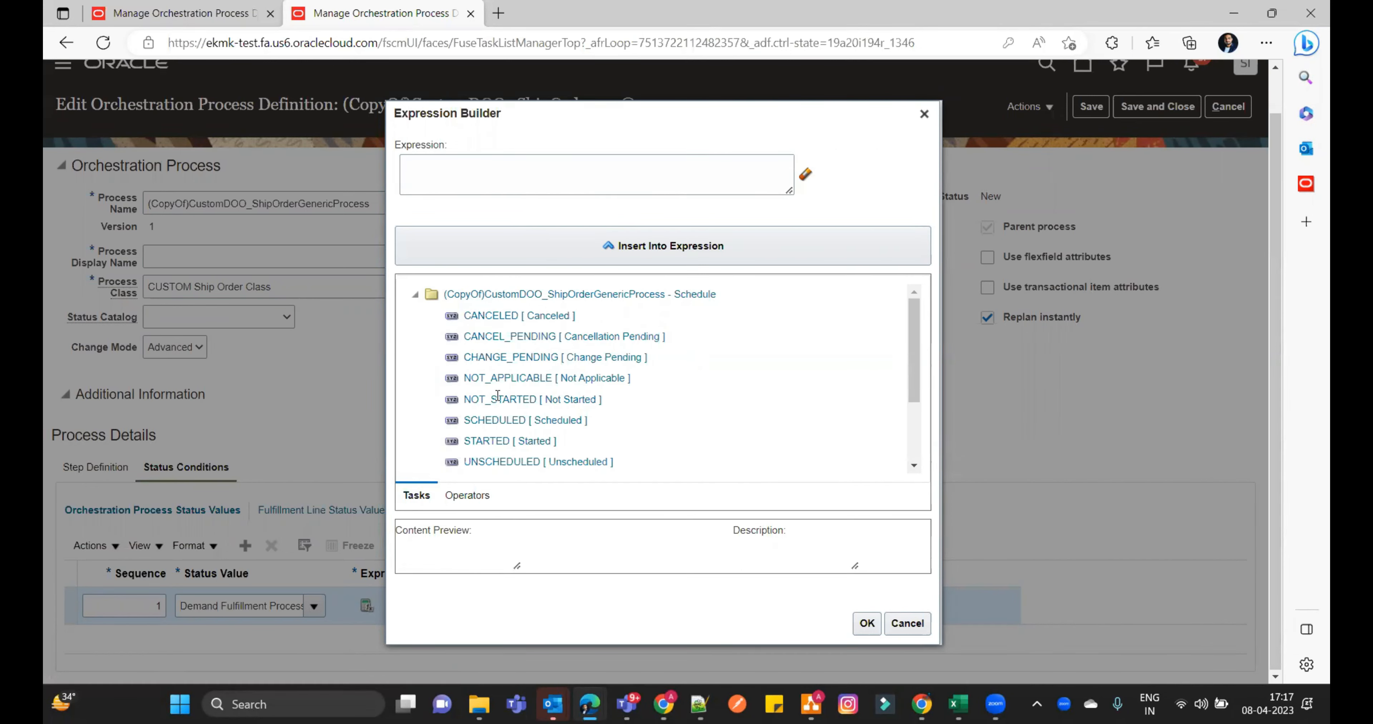
pyautogui.click(515, 178)
pyautogui.hotkey('ctrl', 'v')
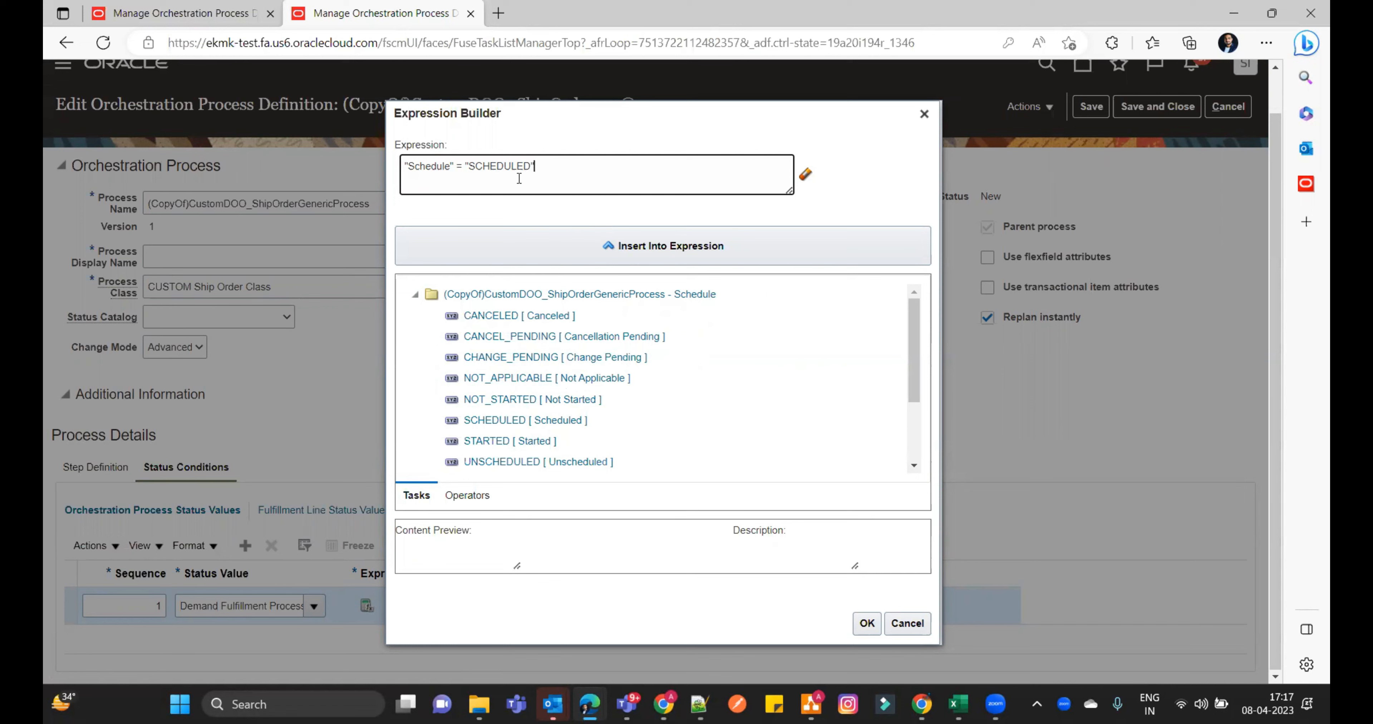
pyautogui.click(866, 624)
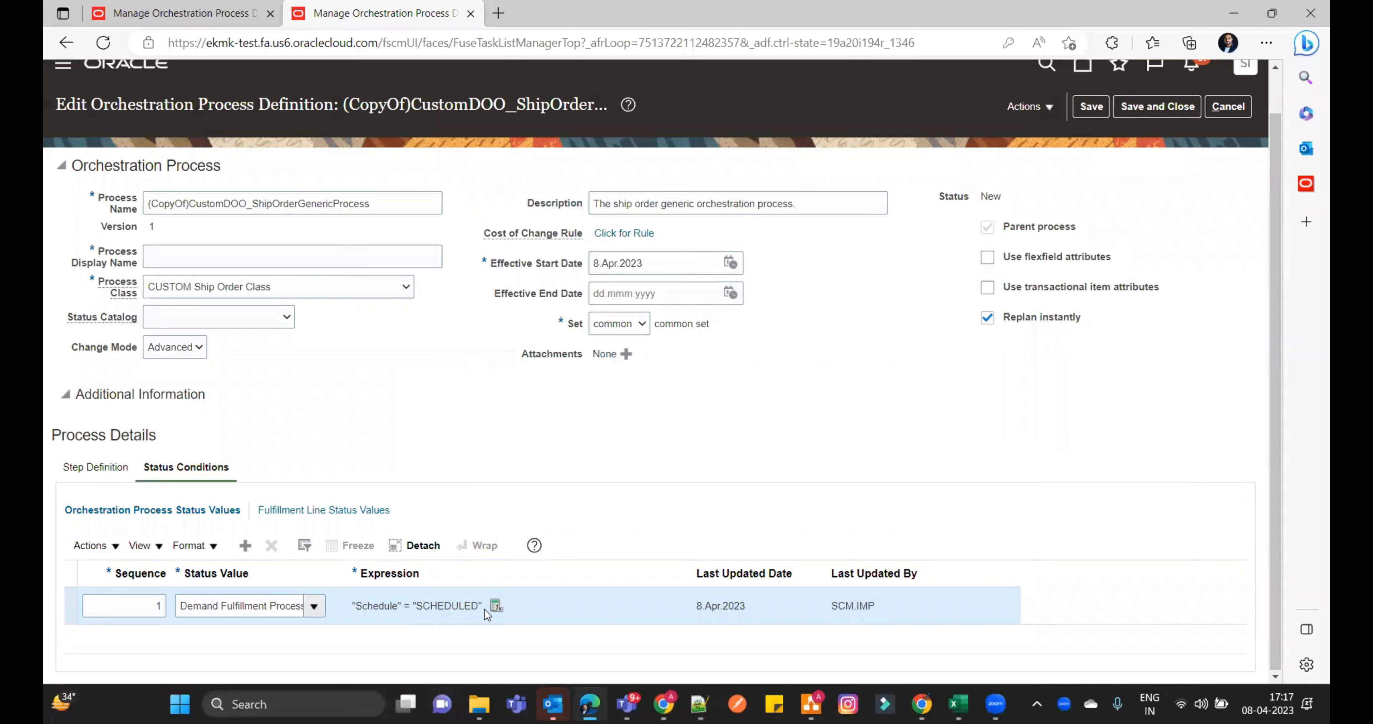
# - Set the process display name to (CopyOf)CustomDOO_ShipOrderGenericProcess and save the orchestration process definition
pyautogui.click(213, 265)
pyautogui.write('(CopyOf)CustomDOO_ShipOrderGenericProcess')
pyautogui.click(497, 405)
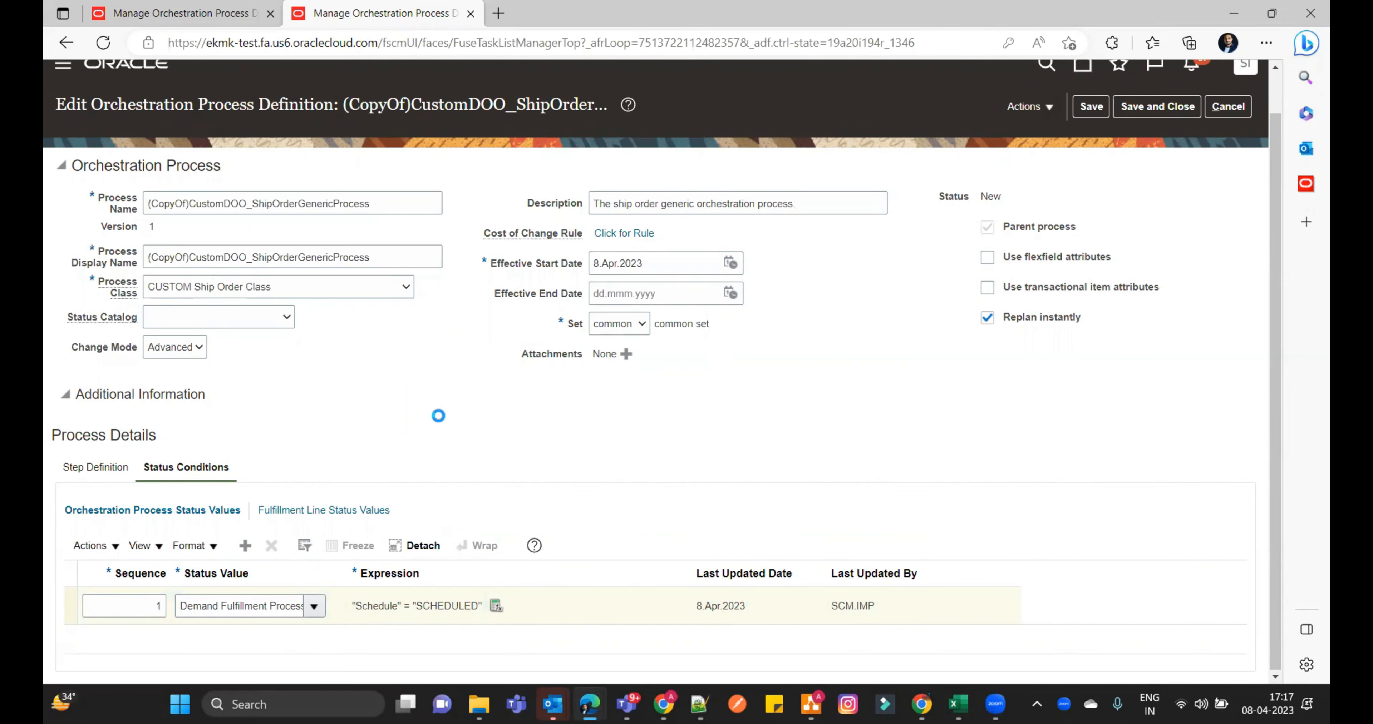
pyautogui.click(1086, 113)
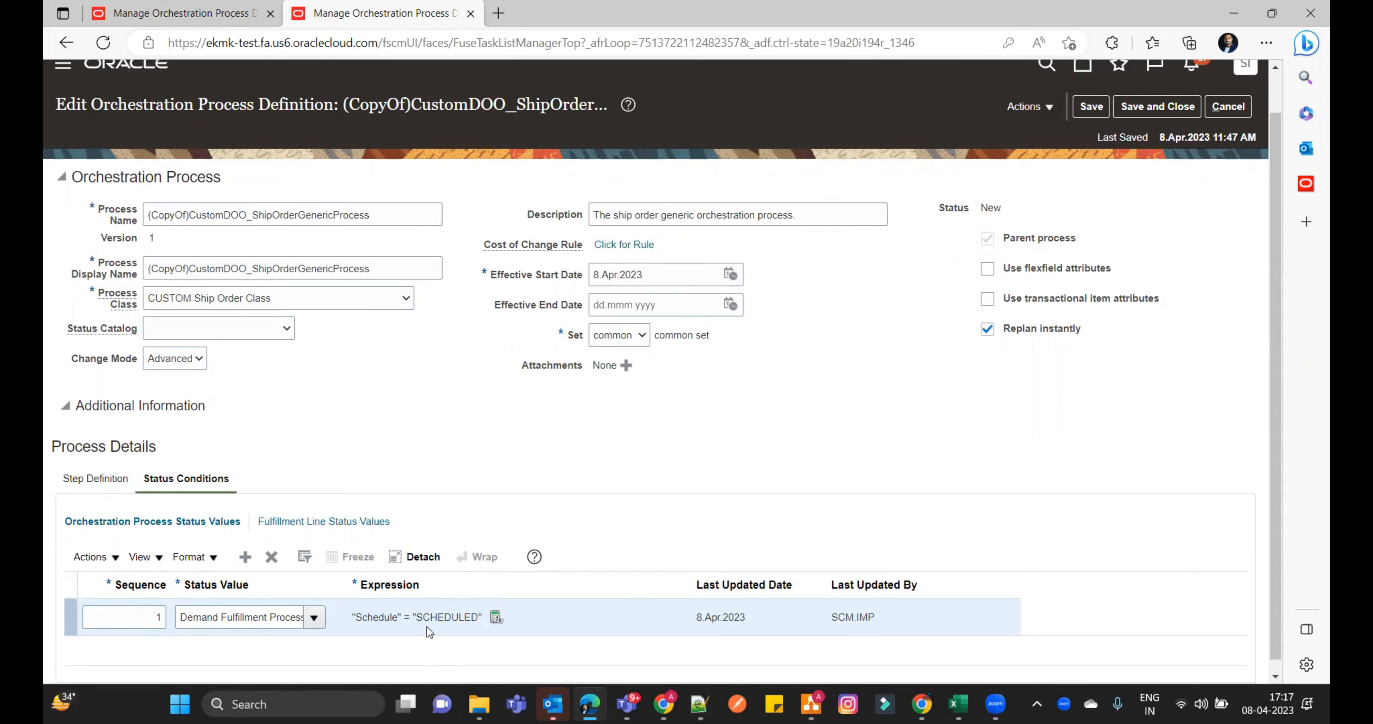
# - Review the status values and expressions in the predefined ship order process for comparison with the copied definition
pyautogui.click(193, 12)
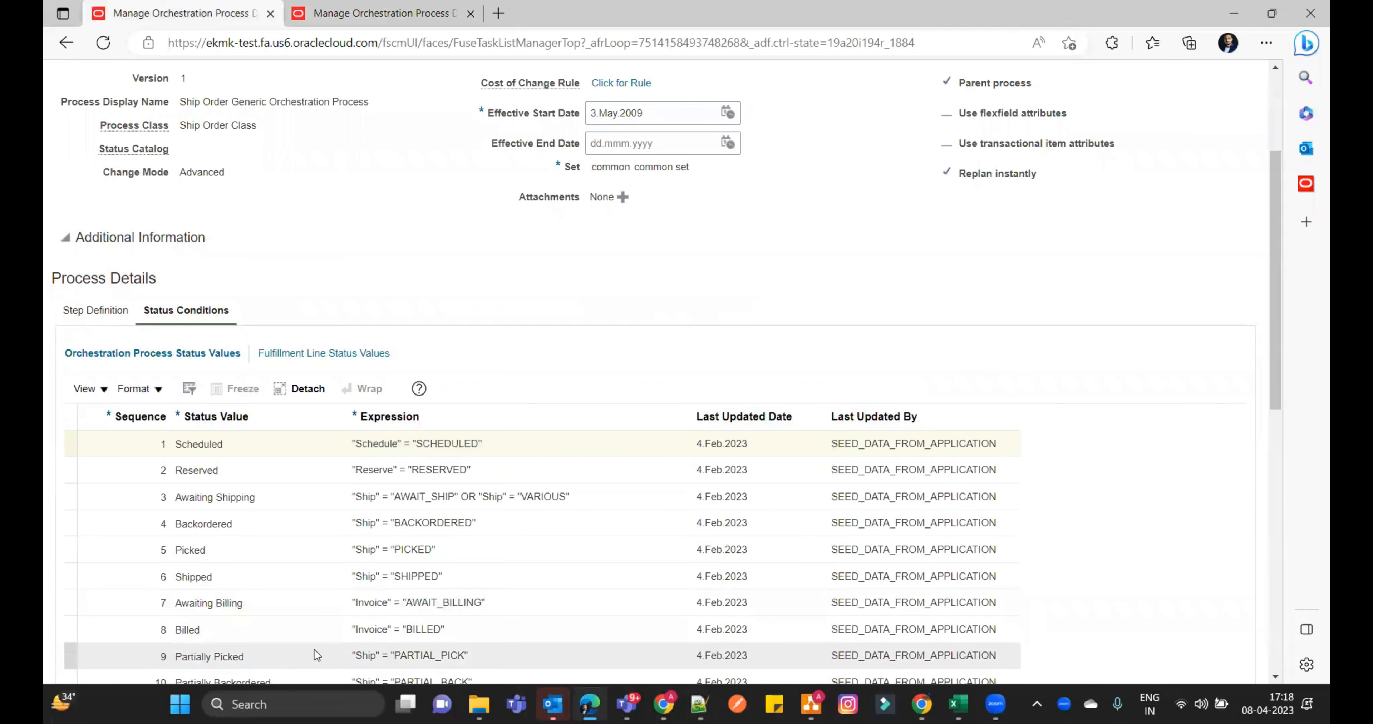
pyautogui.scroll(-2, 314, 647)
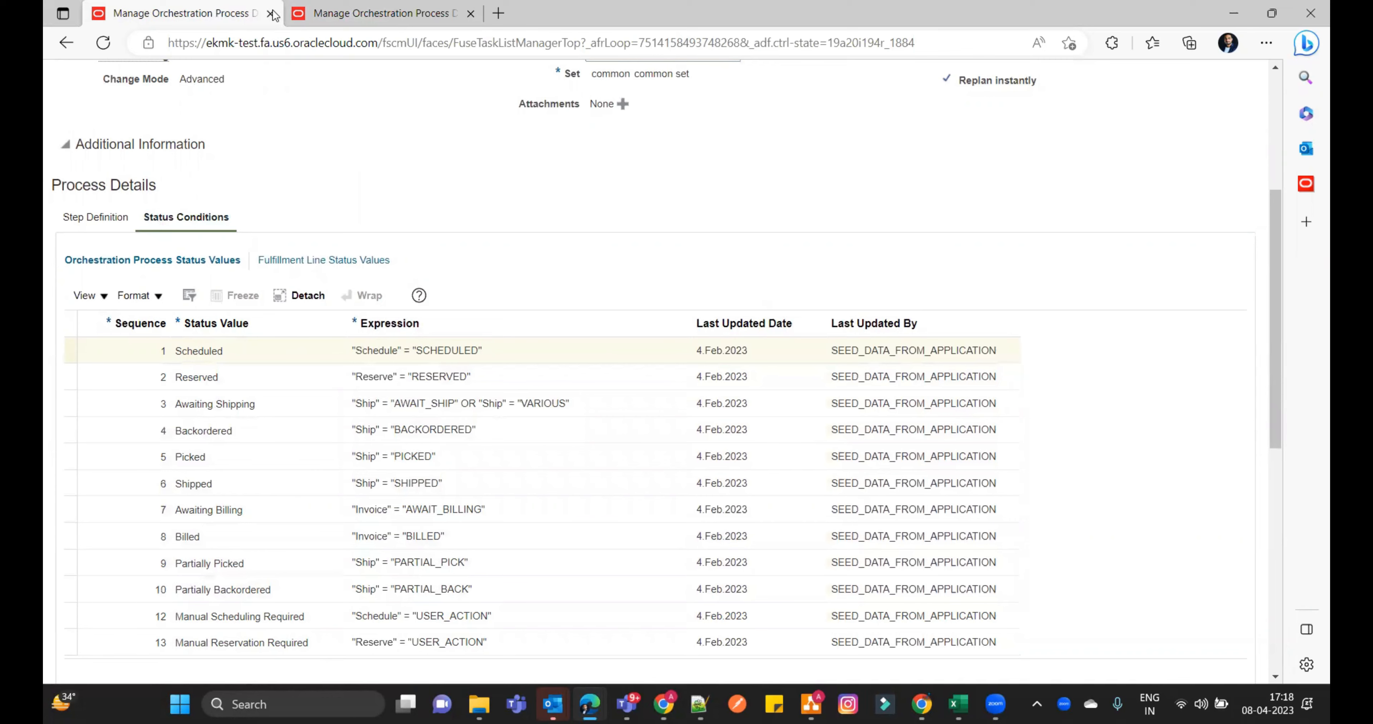
pyautogui.click(291, 14)
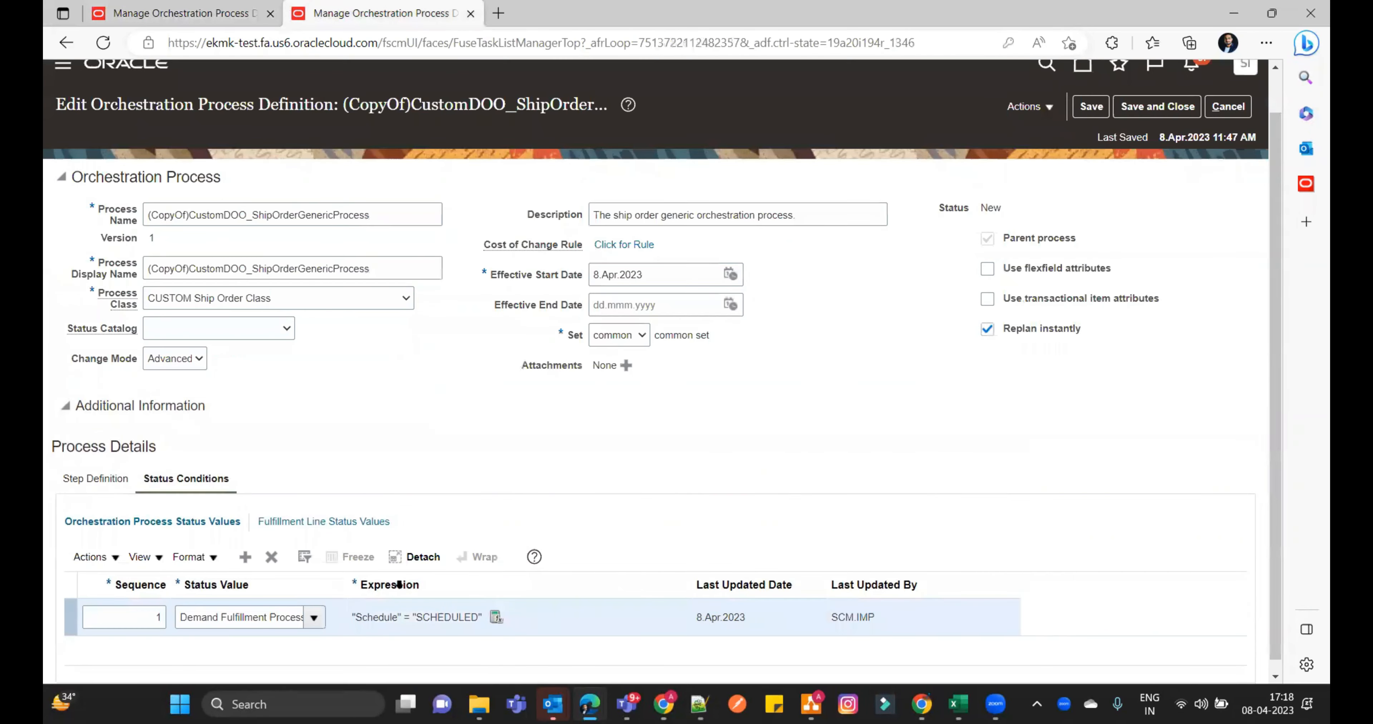
# - In the Default fulfillment line category's status rule set, set the sequence 1 status value to Demand Fulfillment Process Started and save it
pyautogui.click(319, 522)
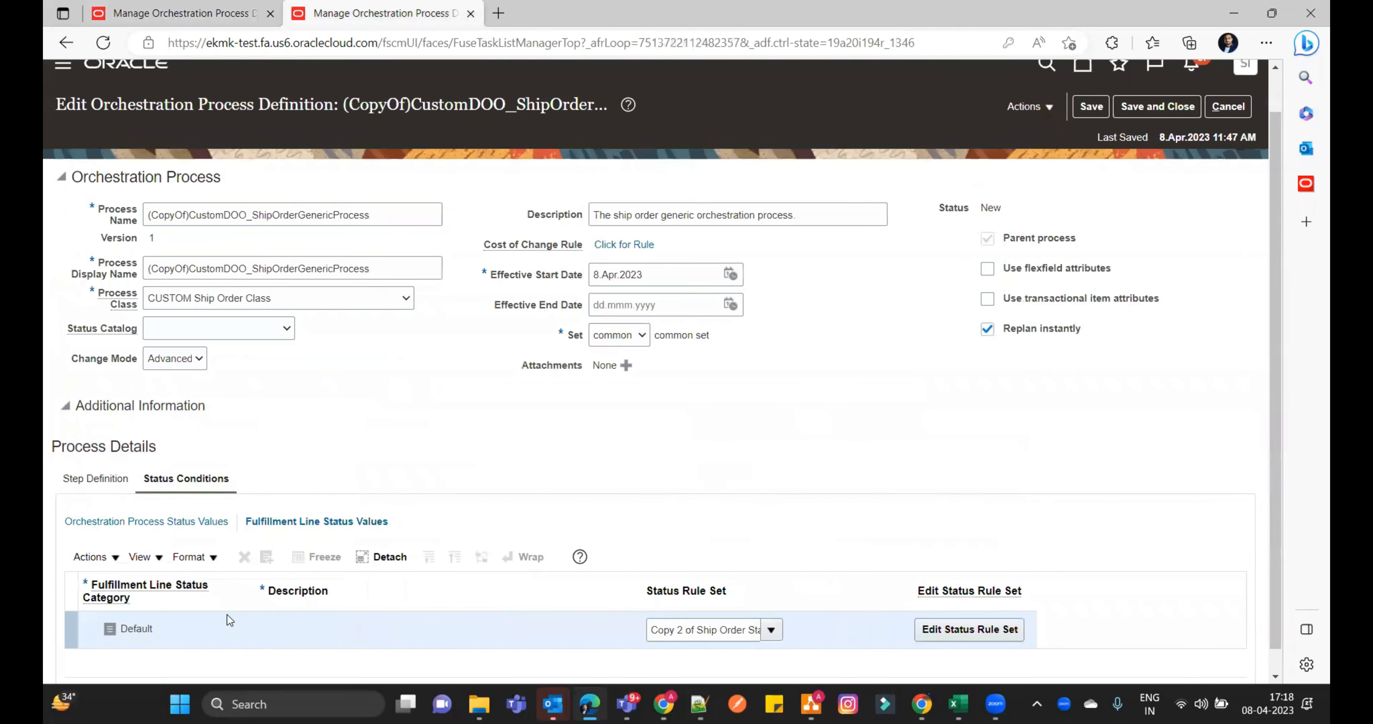
pyautogui.click(964, 630)
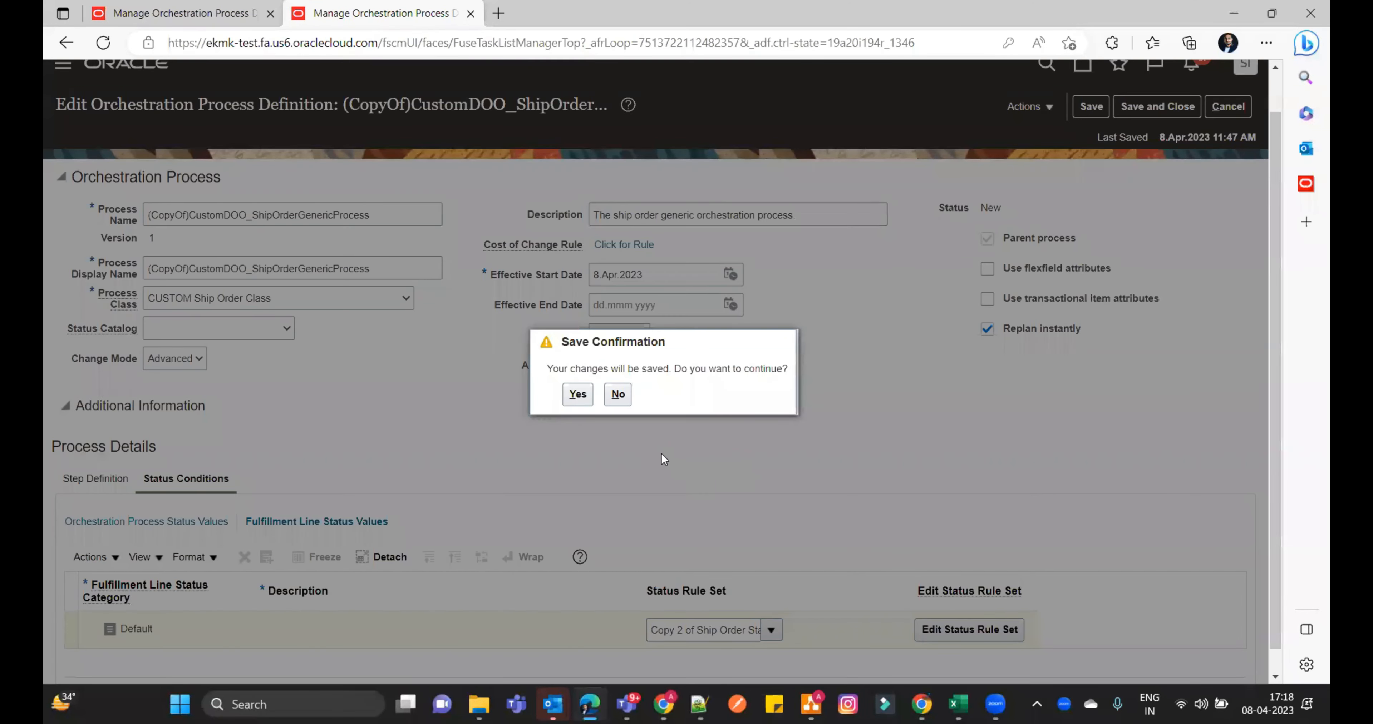
pyautogui.click(578, 395)
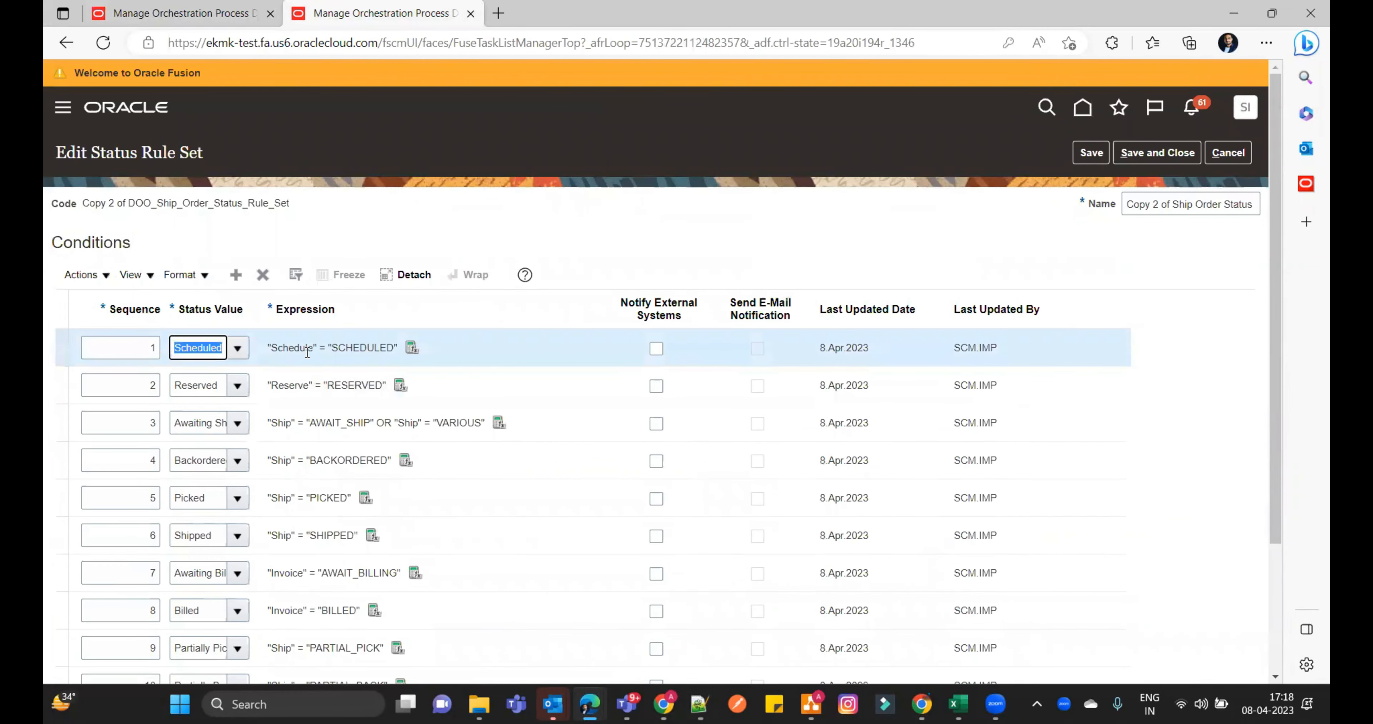
pyautogui.click(237, 348)
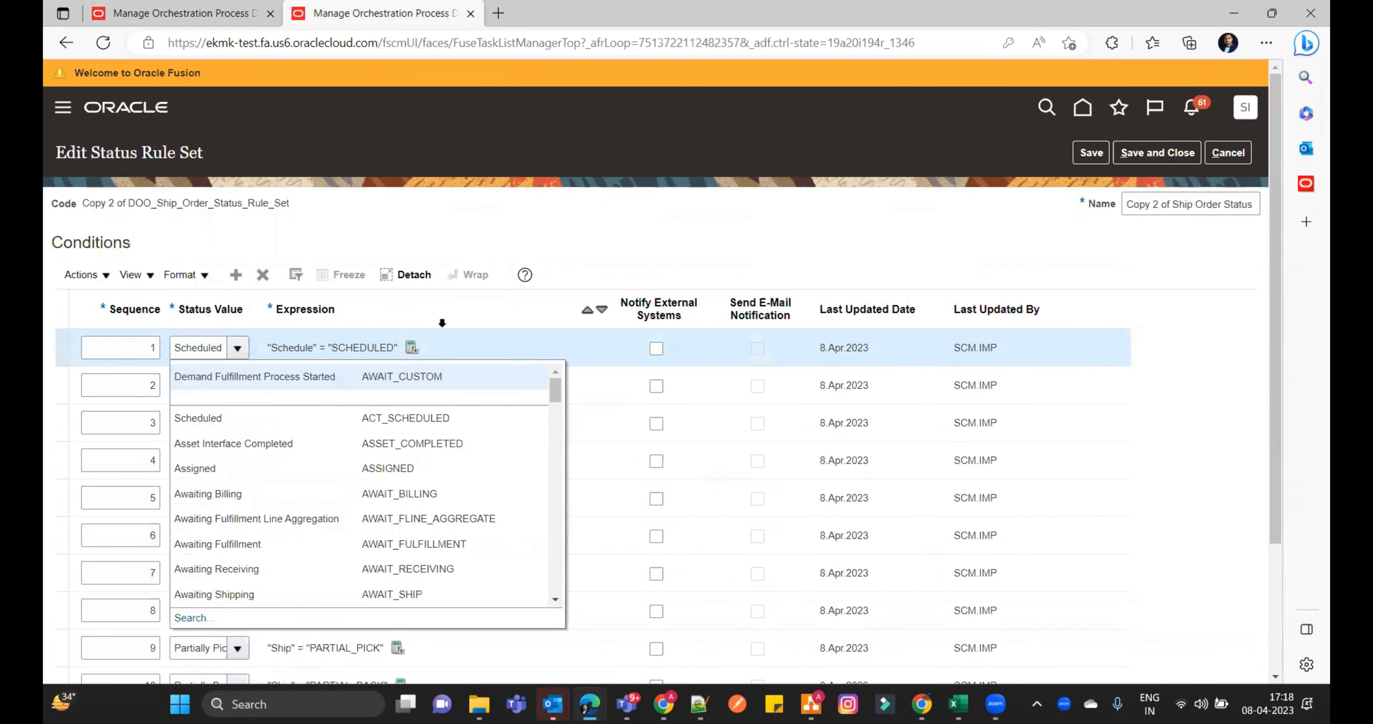
pyautogui.click(262, 380)
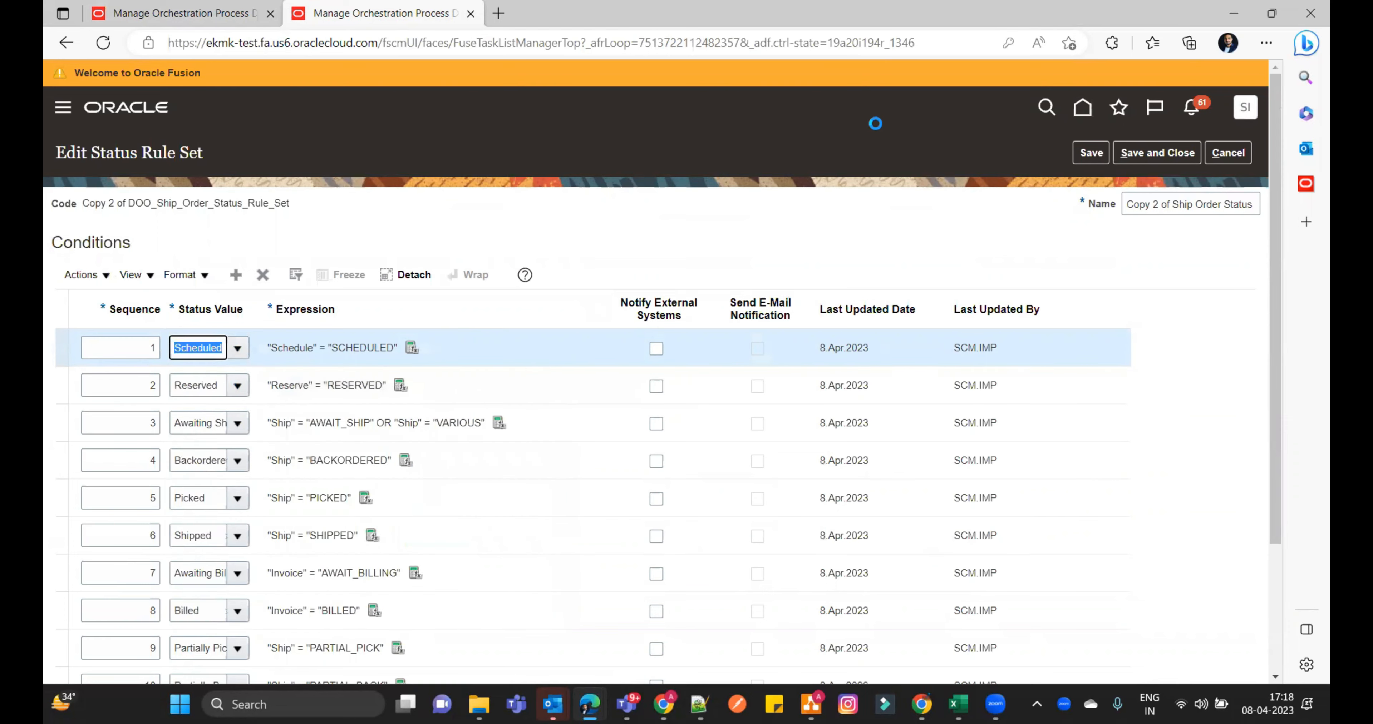
pyautogui.click(1157, 153)
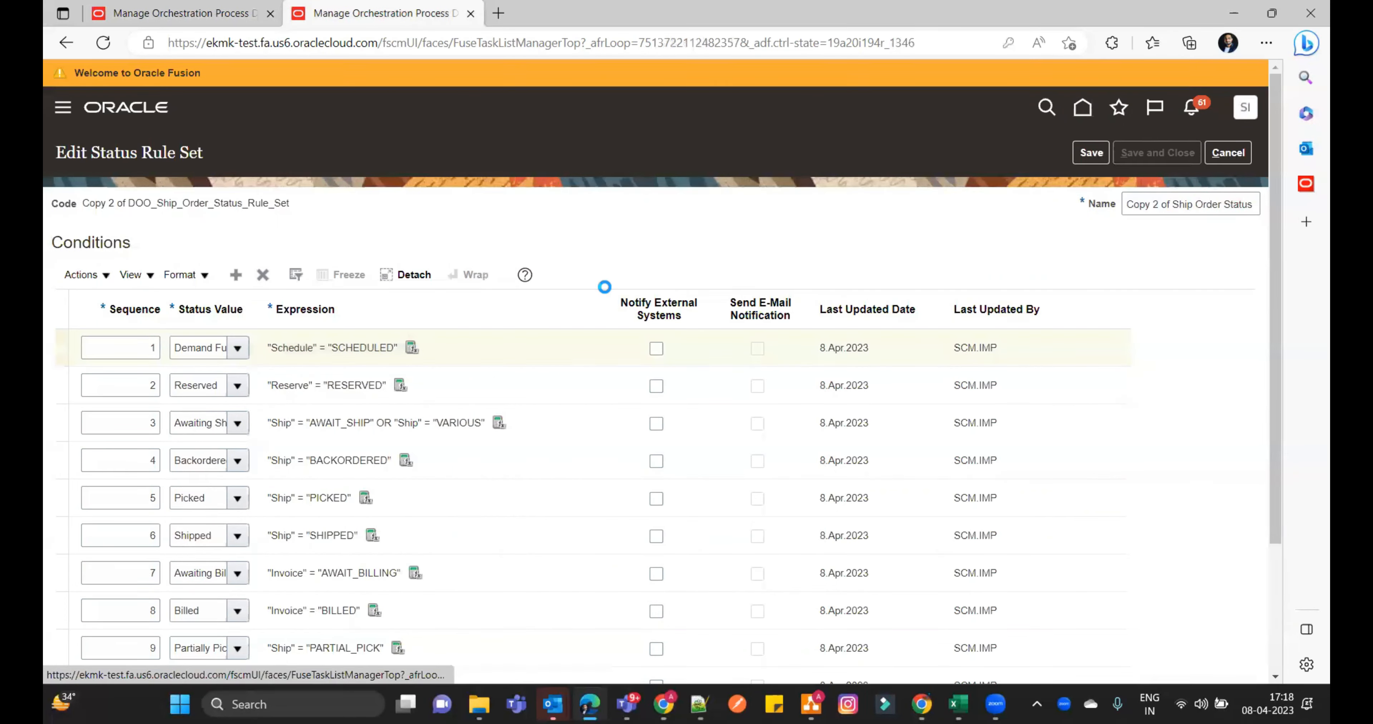
pyautogui.scroll(-1, 573, 451)
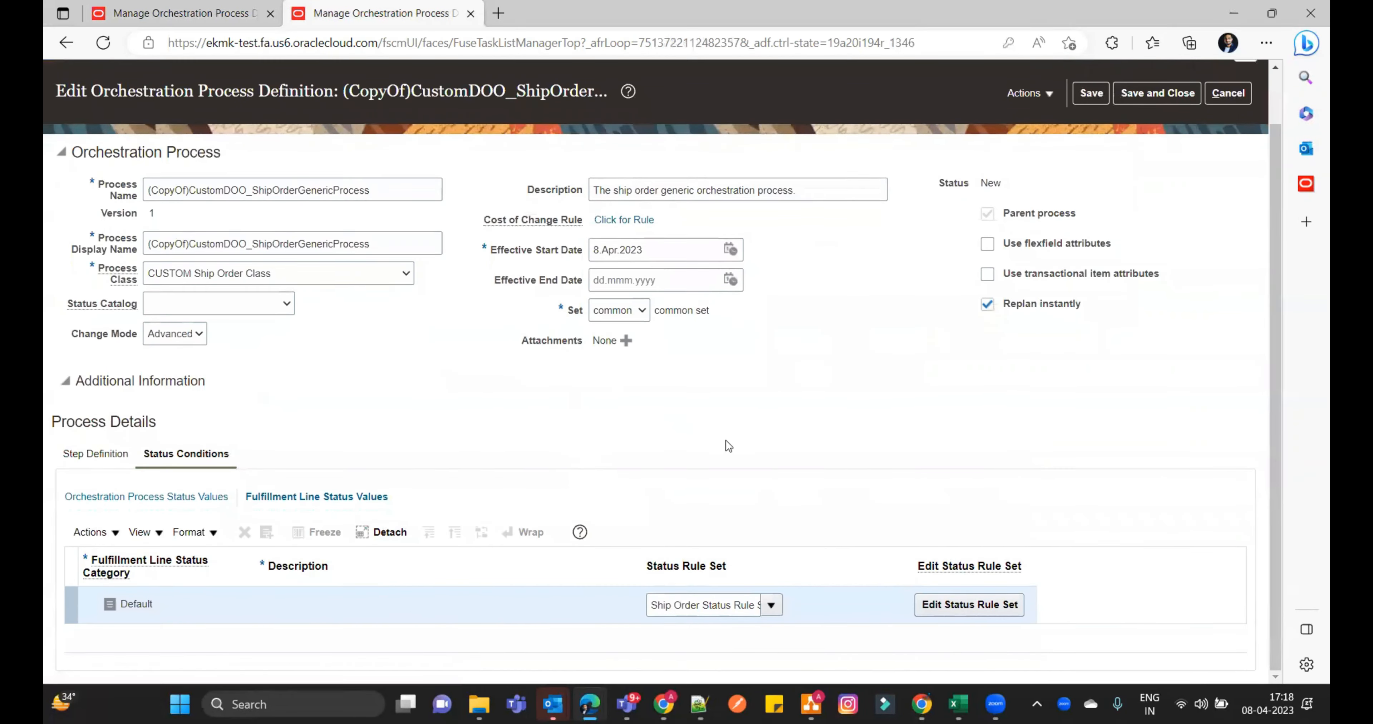
# - Review the copied definition's process steps and its orchestration process status values
pyautogui.click(90, 453)
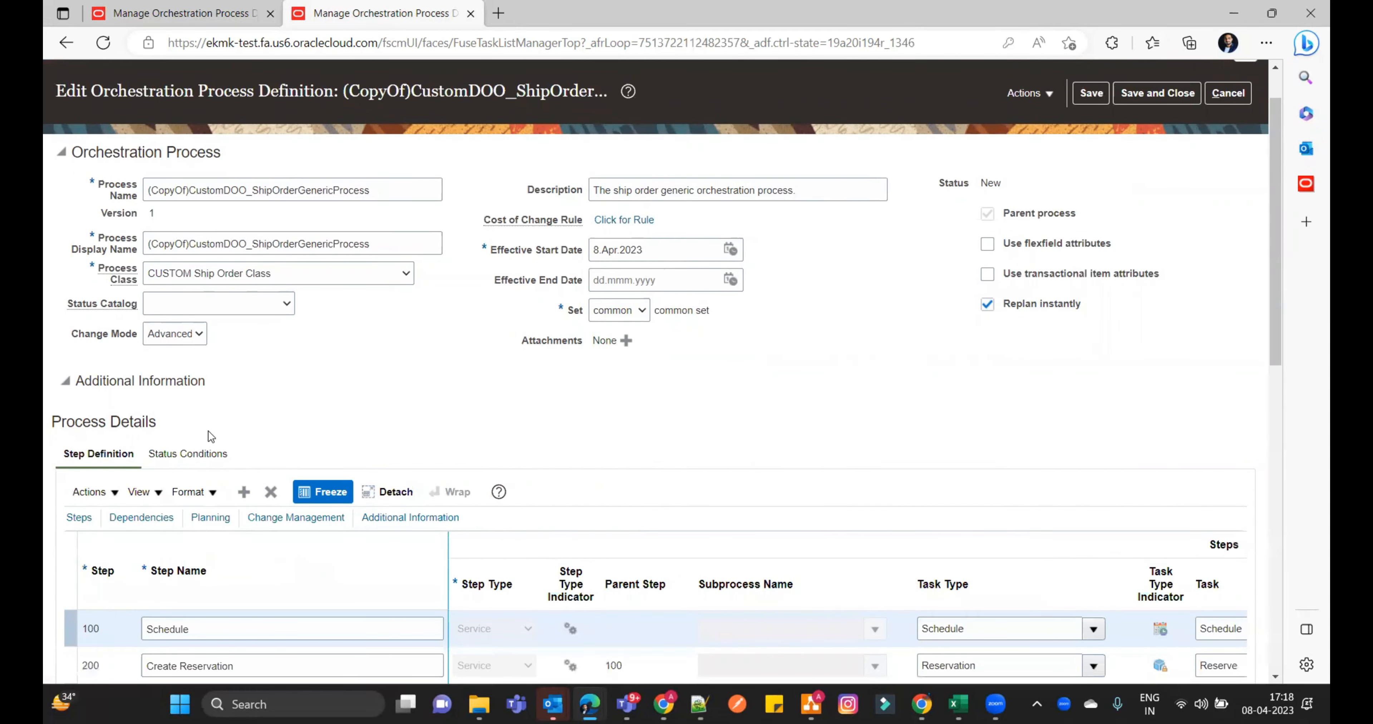
pyautogui.scroll(-3, 389, 379)
pyautogui.click(201, 272)
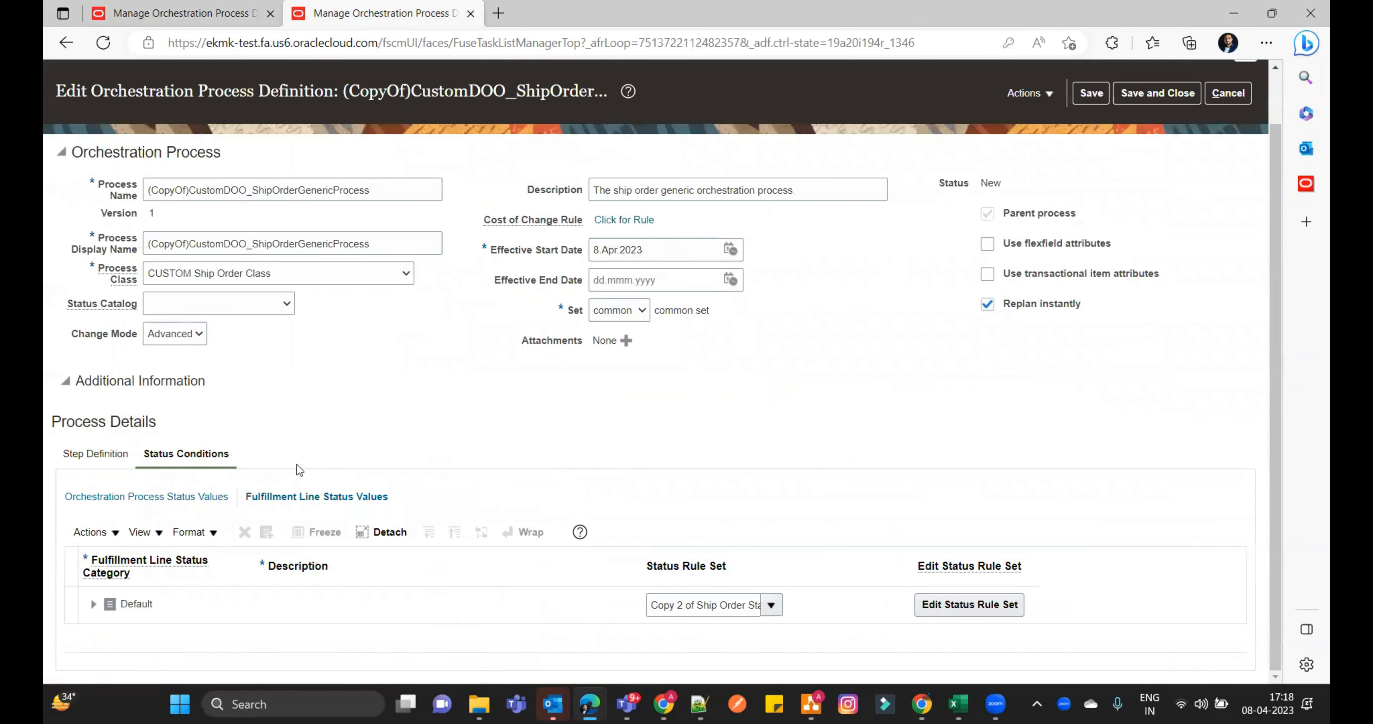
pyautogui.click(166, 499)
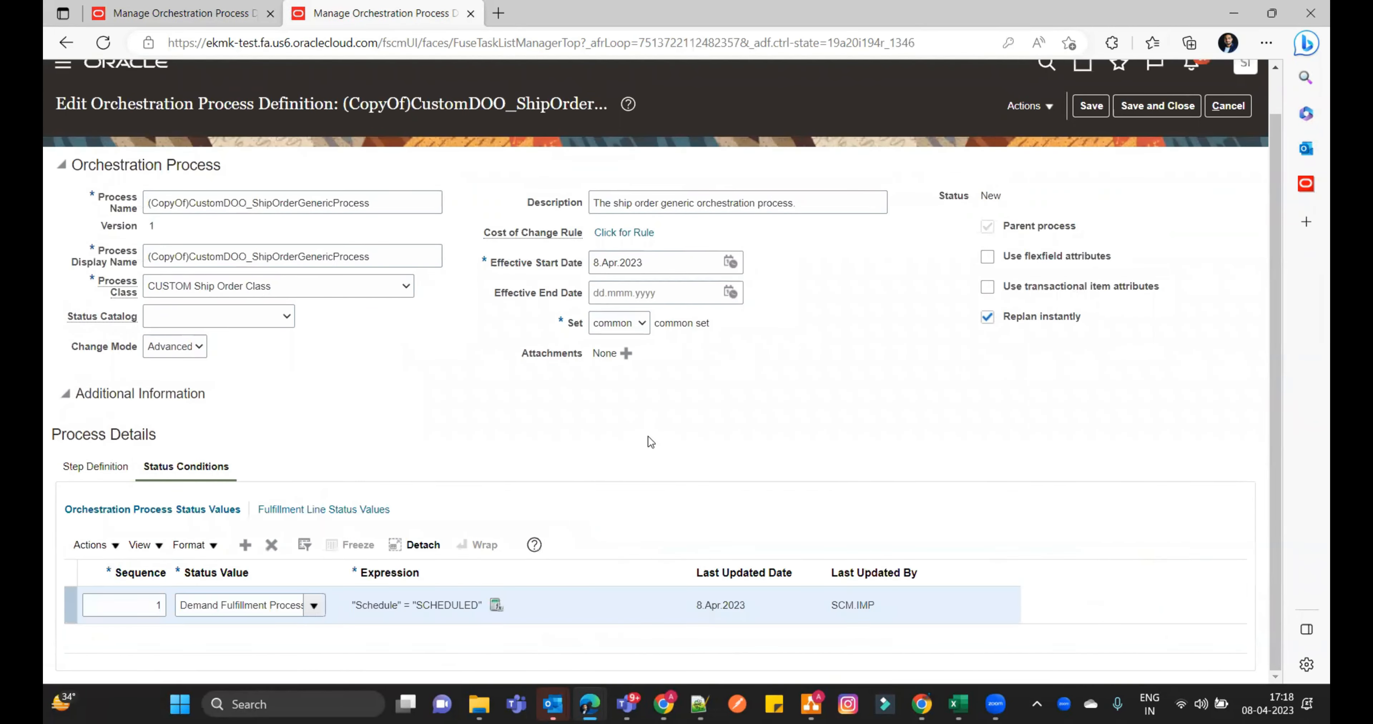